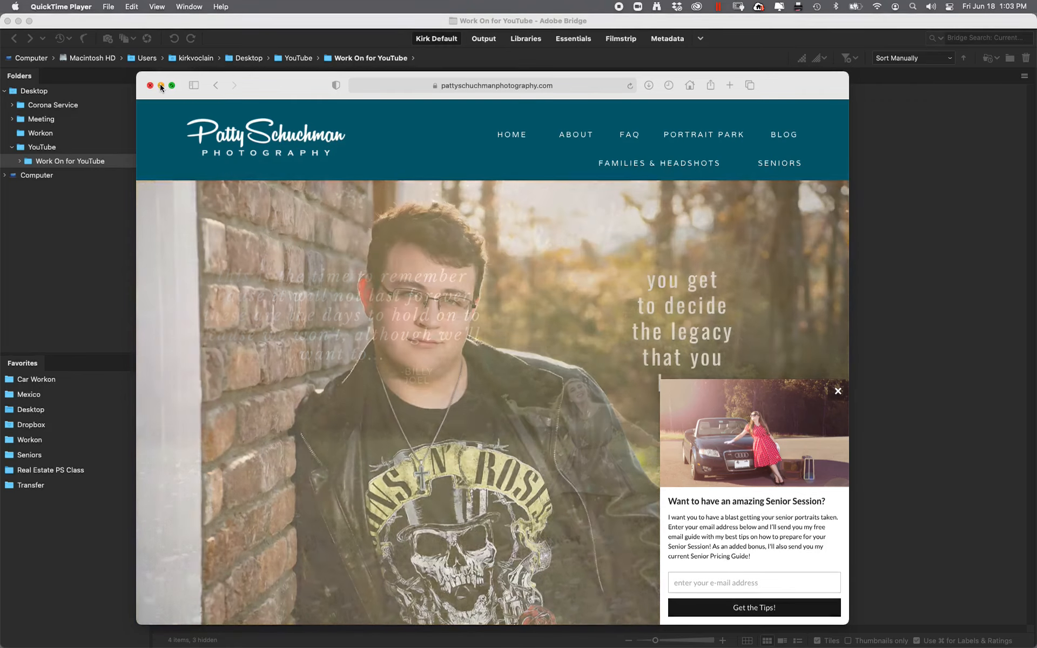
Step: Put away the web browser, open the portrait NEF file in Camera Raw, and dismiss the message notification
left_click(161, 85)
double_click(542, 155)
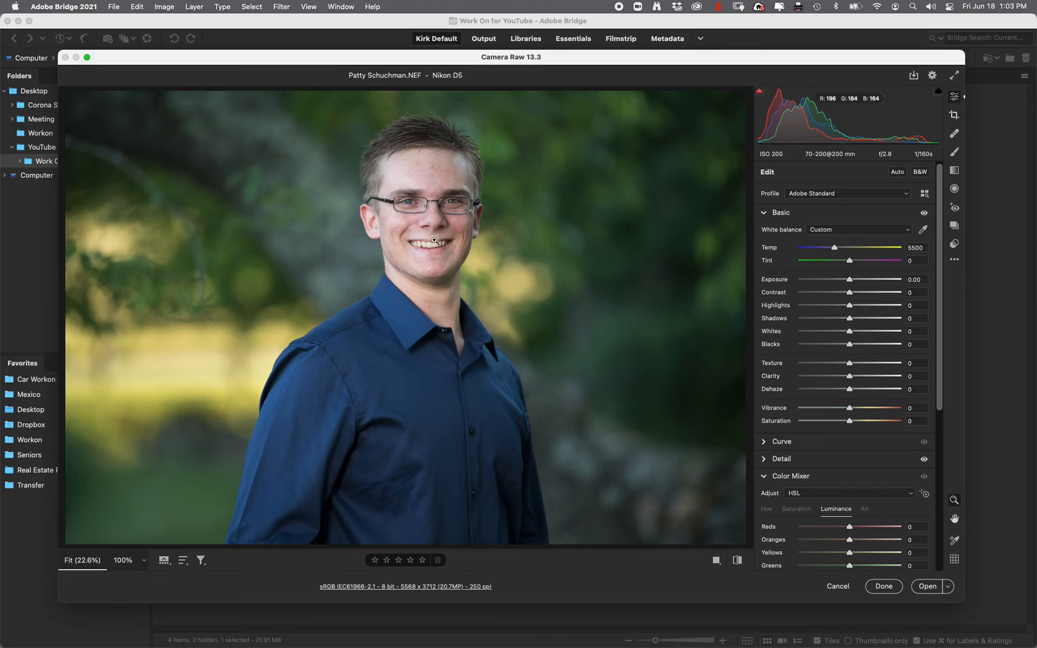
mouse_move(416, 189)
left_mouse_down()
mouse_move(528, 312)
mouse_move(386, 154)
mouse_move(415, 177)
left_mouse_up()
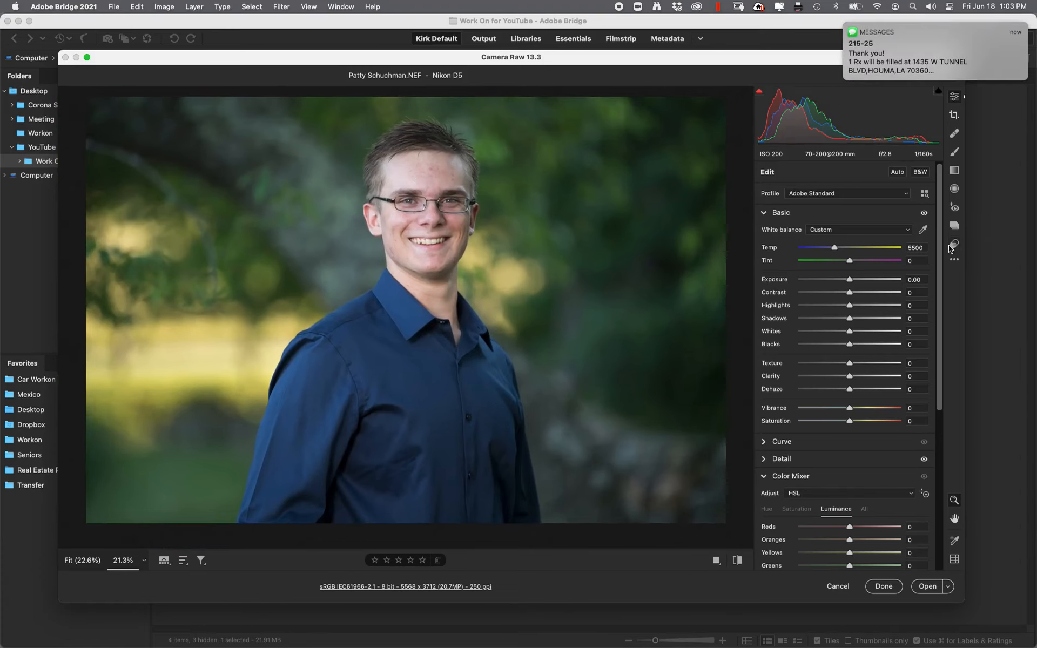
mouse_move(906, 30)
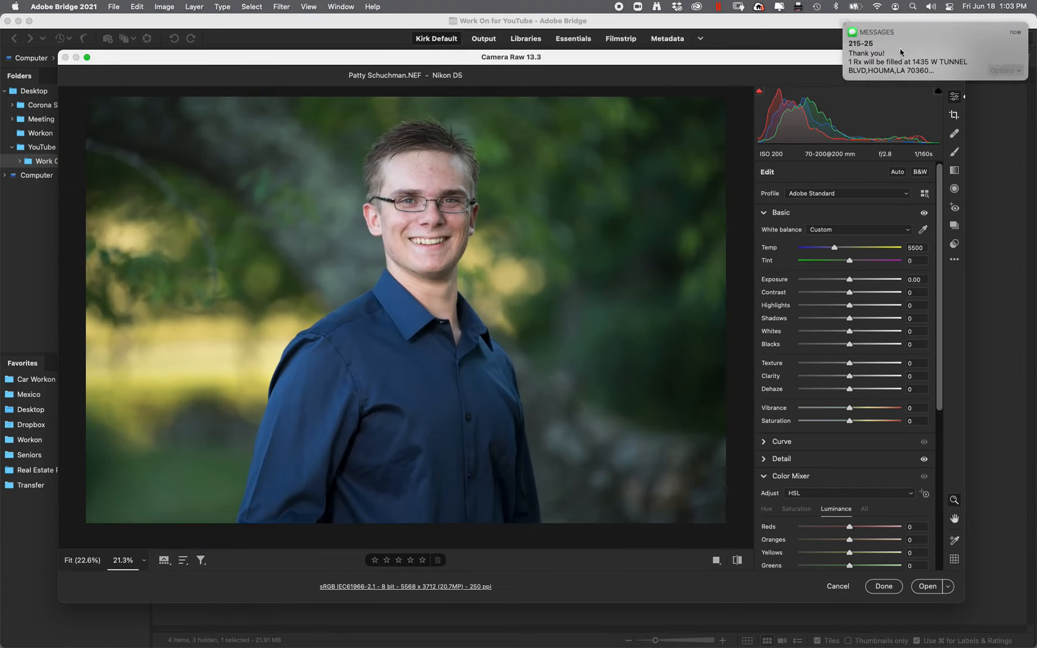
left_click(846, 27)
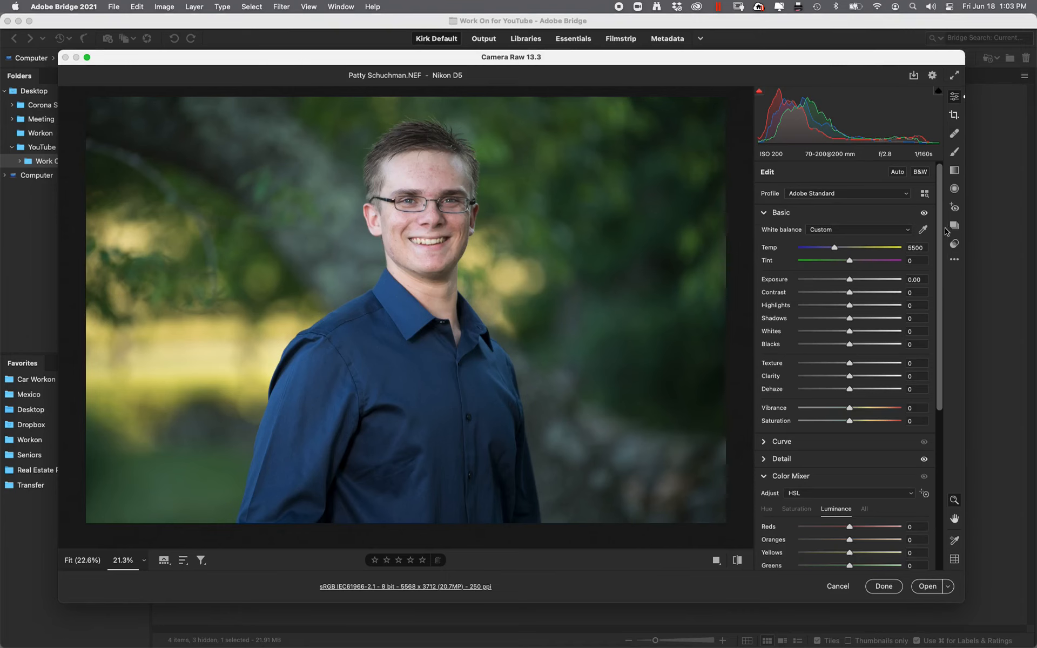
Step: Apply the favorite preset KV6-01--Default to the portrait
left_click(954, 243)
left_click(816, 207)
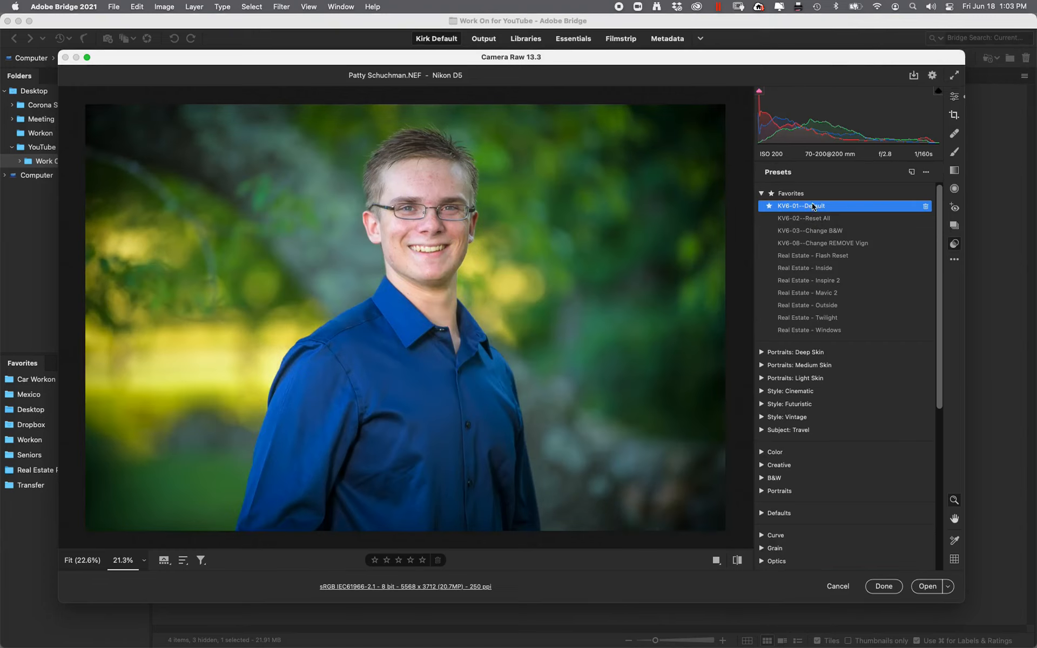
left_click(814, 207)
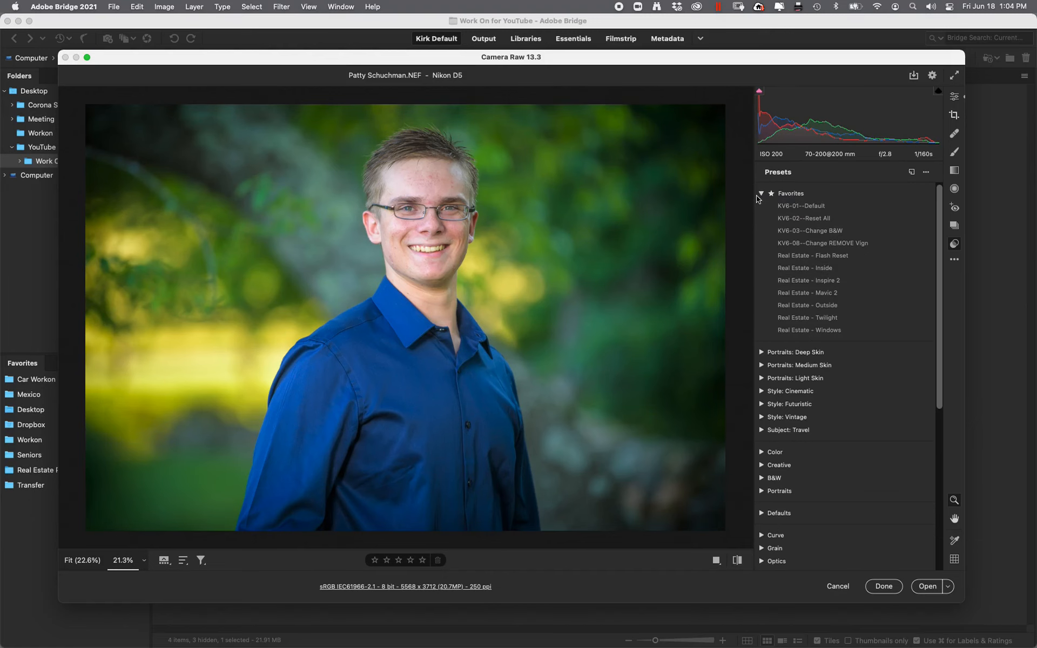
Step: Set Highlights to -28, Whites to -18, Blacks to +47 and Shadows to +65 in the Basic adjustments
left_click(954, 96)
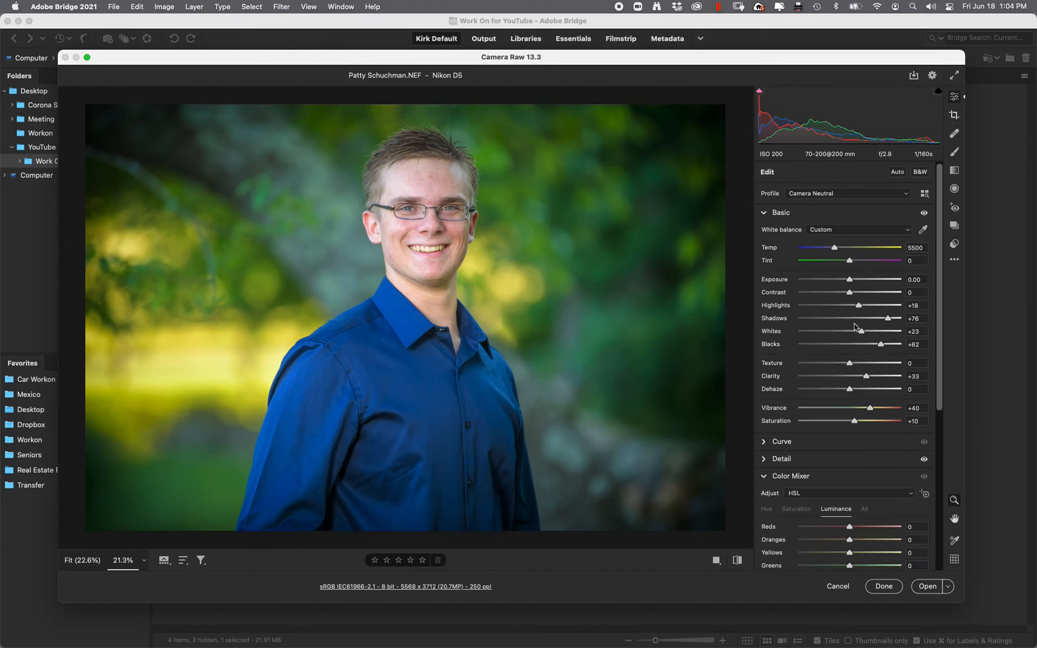
left_click_drag(858, 307, 840, 332)
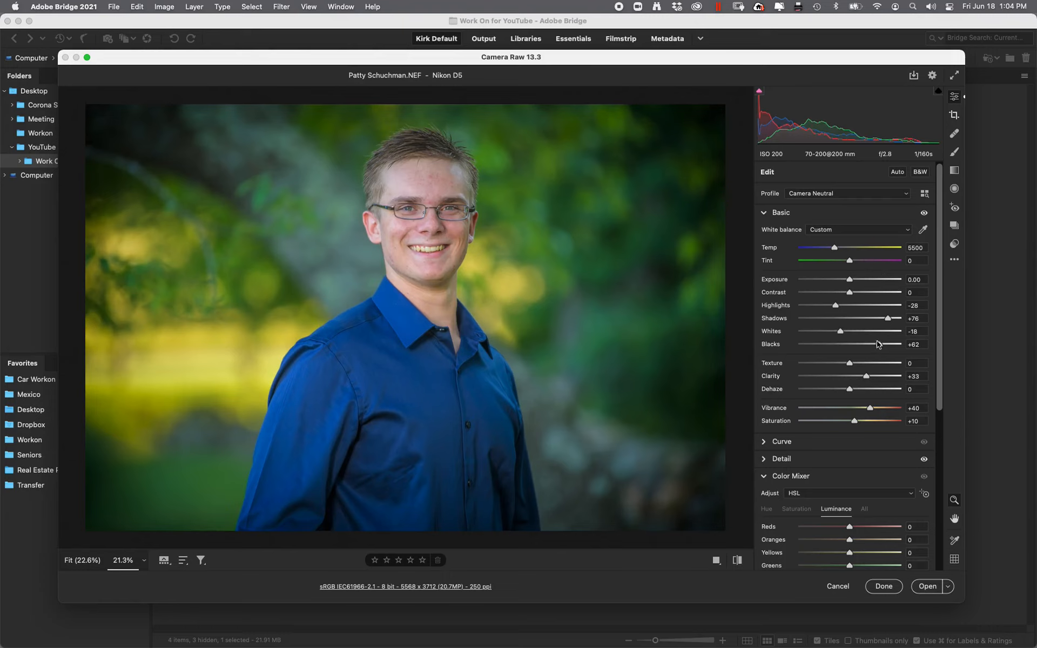
left_click_drag(877, 344, 878, 317)
Step: Try shifting the Yellows hue to +79 in the Color Mixer and inspect the man's teeth up close
left_click_drag(940, 404, 923, 496)
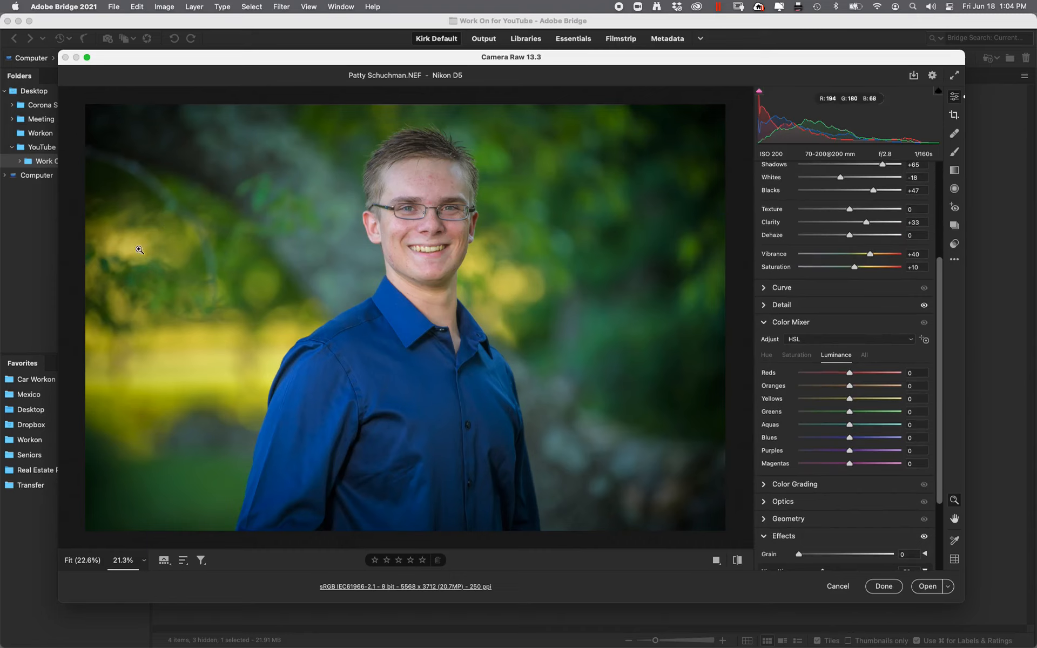
left_click(766, 355)
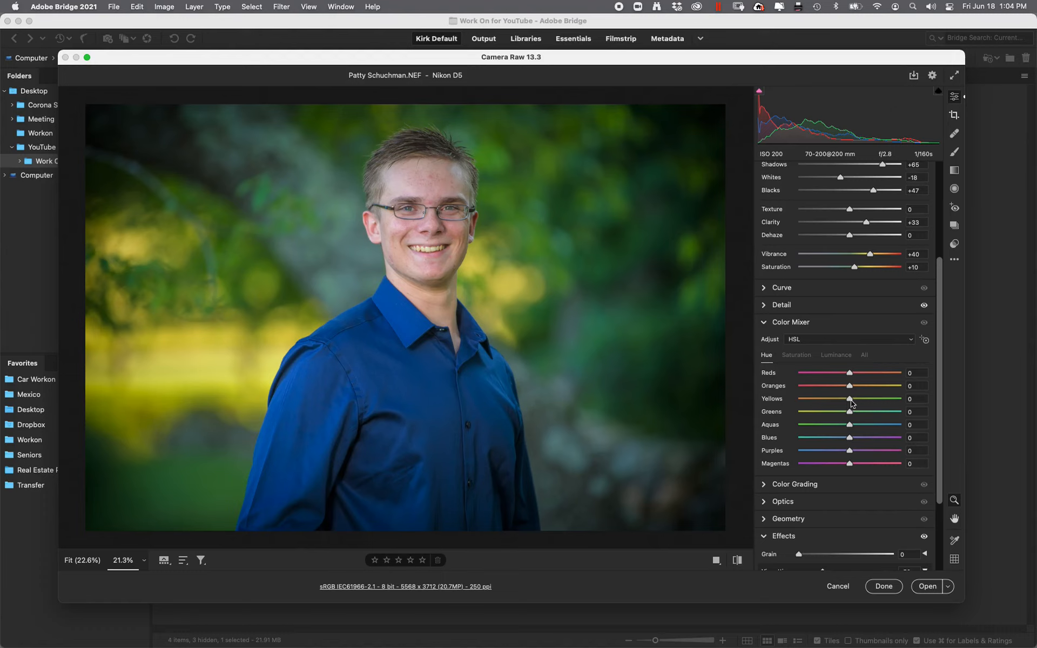
left_click_drag(850, 400, 874, 402)
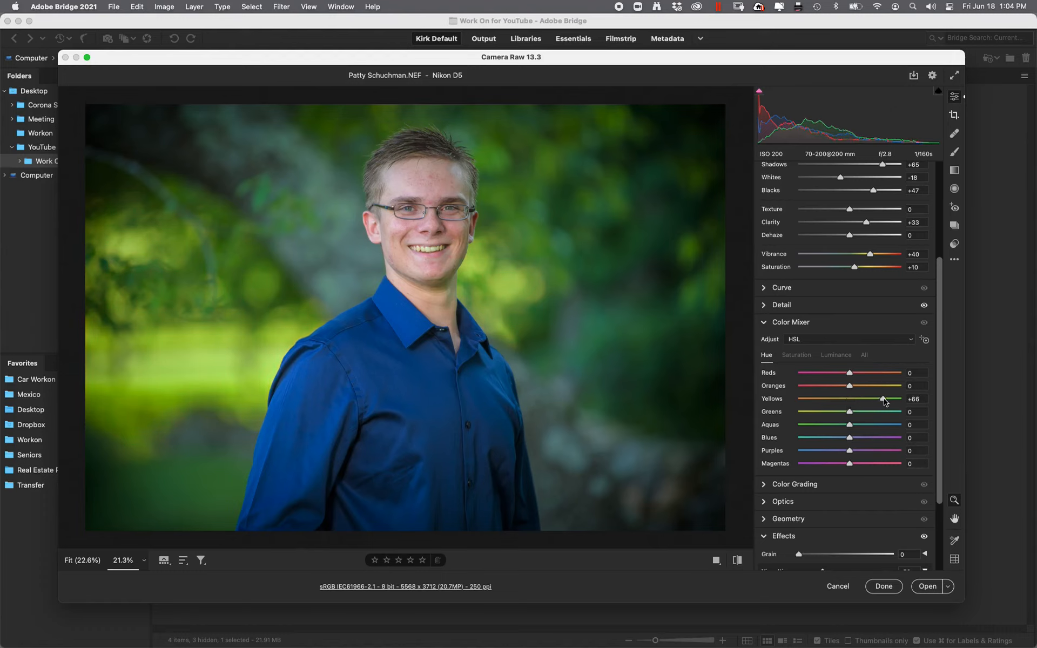
mouse_move(884, 399)
left_mouse_down()
mouse_move(847, 401)
mouse_move(893, 402)
left_mouse_up()
left_click_drag(420, 238, 537, 446)
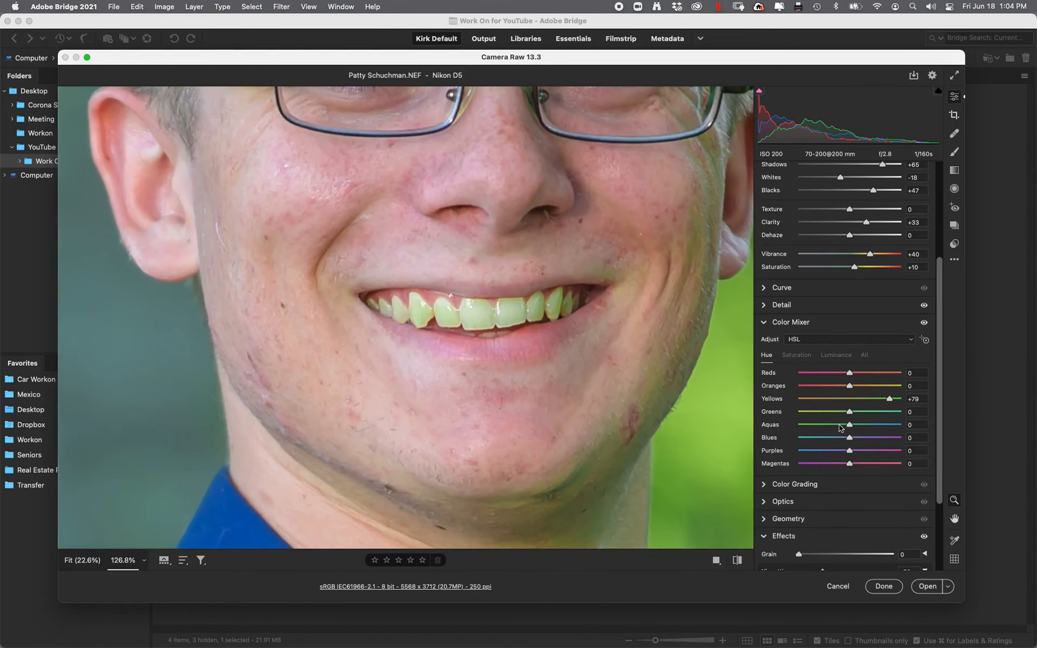
Step: Try Yellows hue values of +5 and -13 on the portrait, and reset the Yellows hue to 0
left_click_drag(889, 402, 852, 402)
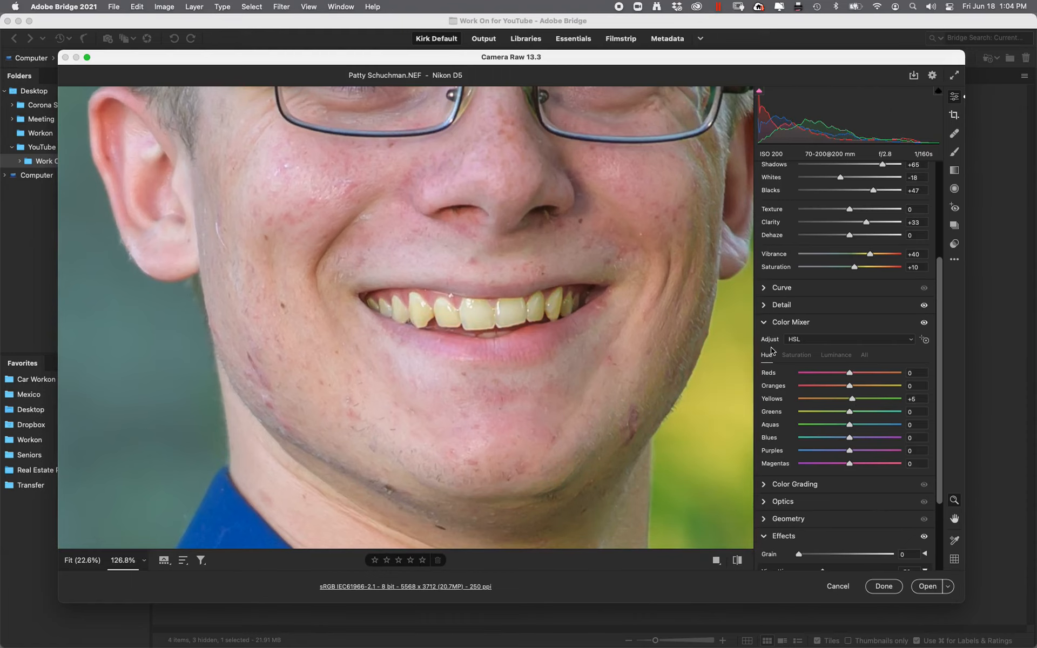
key("super+0")
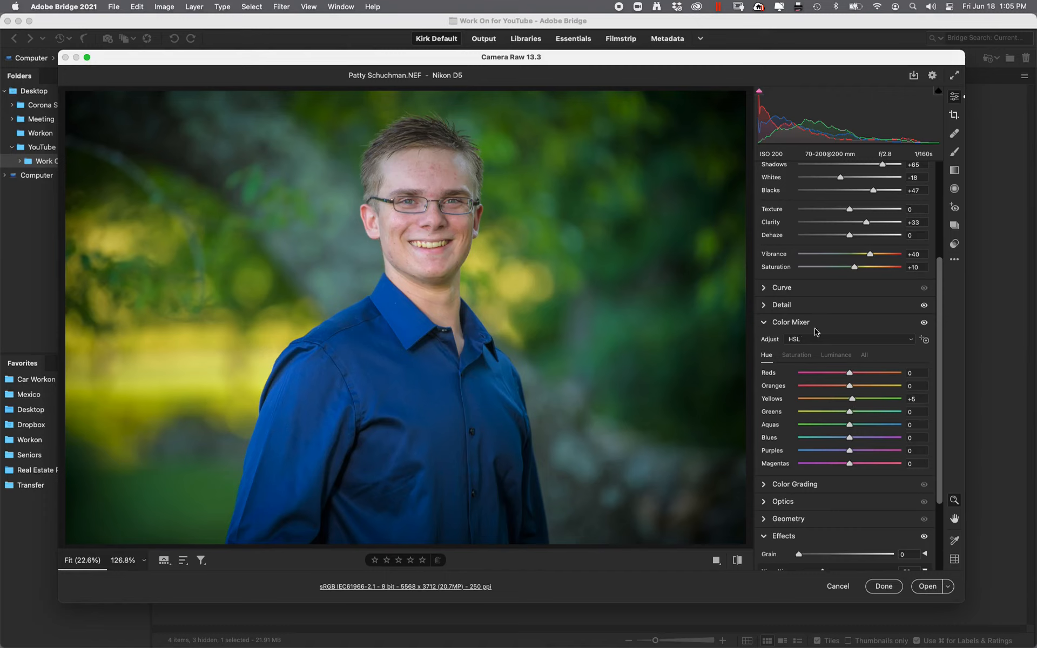
mouse_move(854, 399)
left_mouse_down()
mouse_move(890, 399)
mouse_move(844, 399)
left_mouse_up()
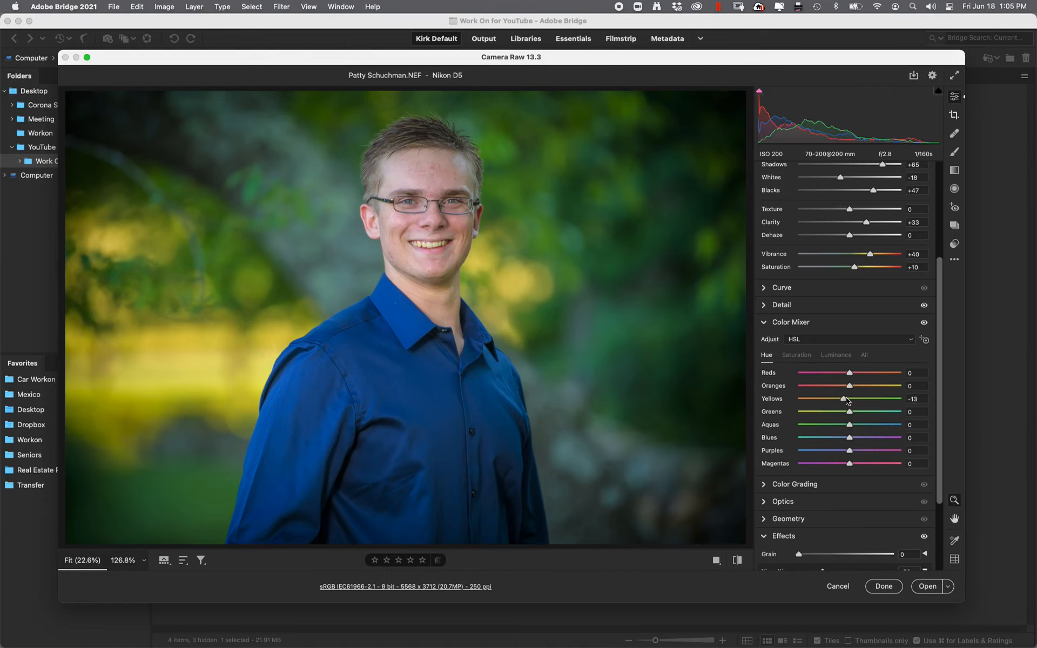
left_click(912, 398)
type("0")
Step: Raise the Greens saturation to +29 in the Color Mixer and save the raw adjustments without opening the image
left_click(796, 354)
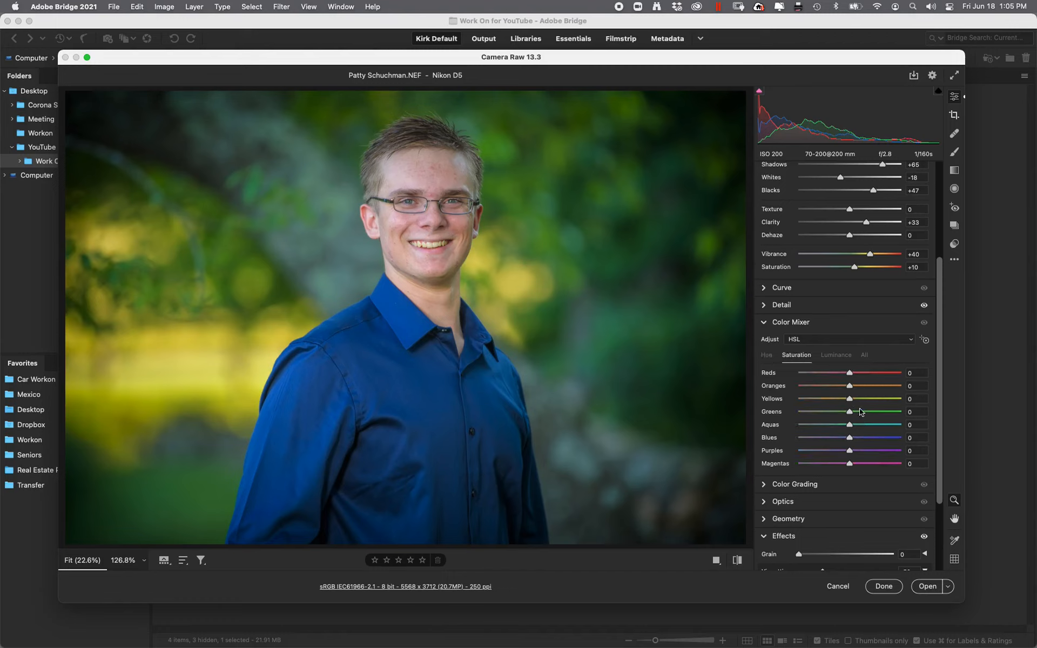
left_click(834, 356)
mouse_move(848, 413)
left_mouse_down()
mouse_move(830, 413)
mouse_move(891, 411)
mouse_move(864, 411)
left_mouse_up()
left_click(796, 355)
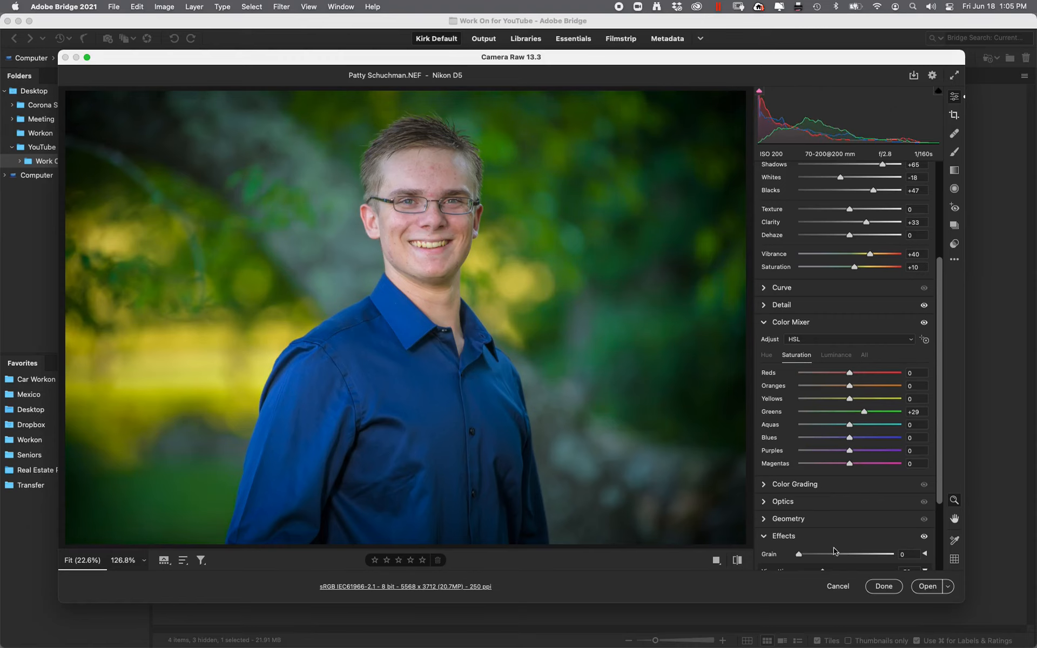
left_click(883, 585)
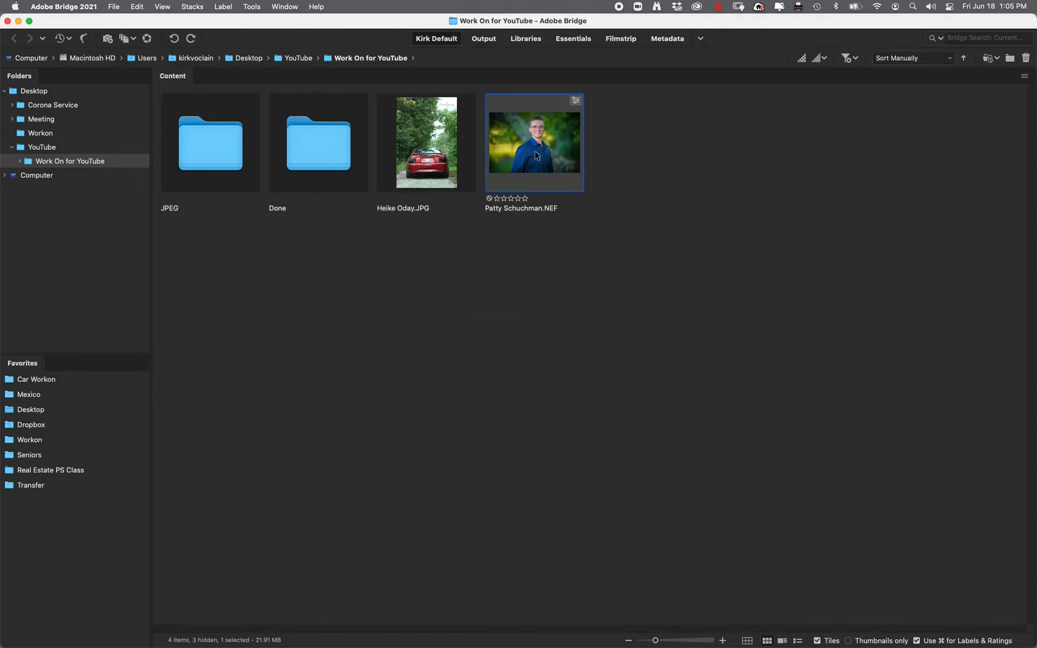
left_click(251, 6)
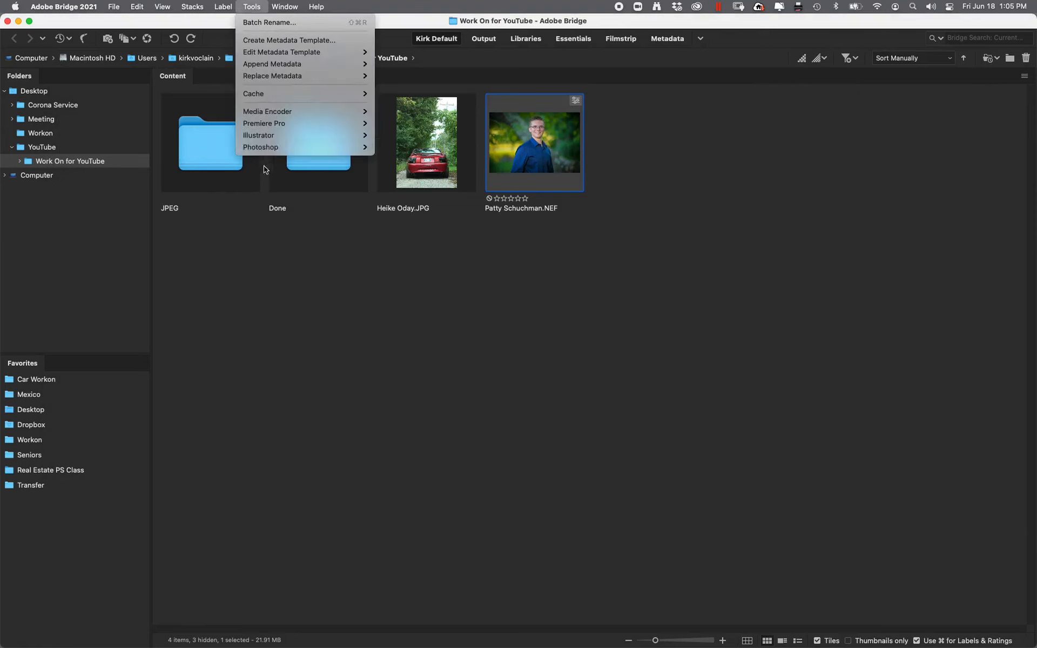
mouse_move(280, 147)
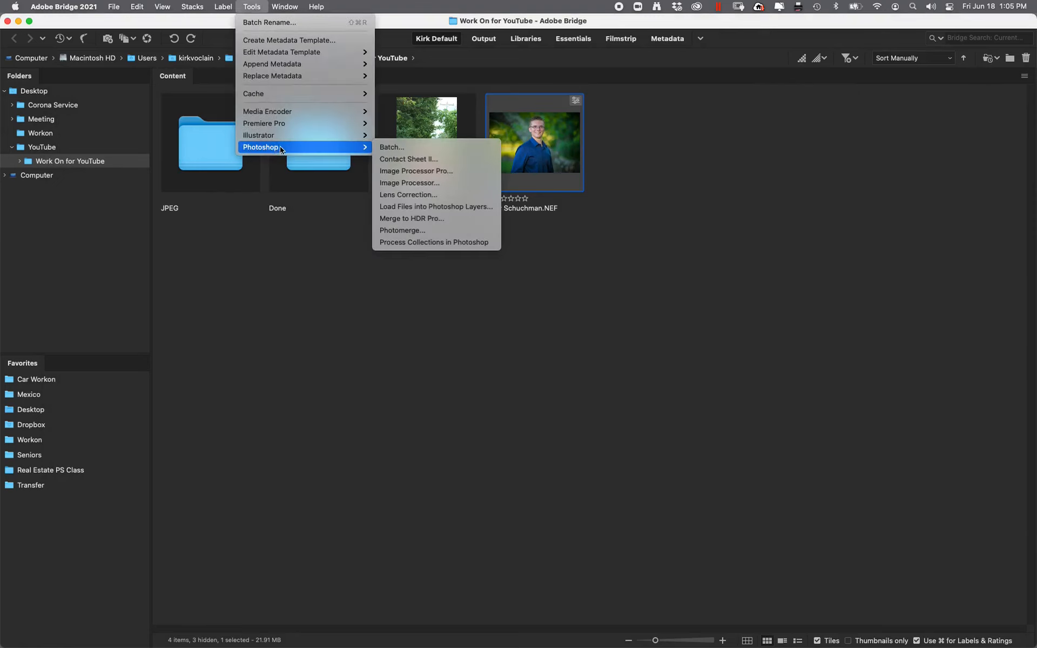
left_click(446, 174)
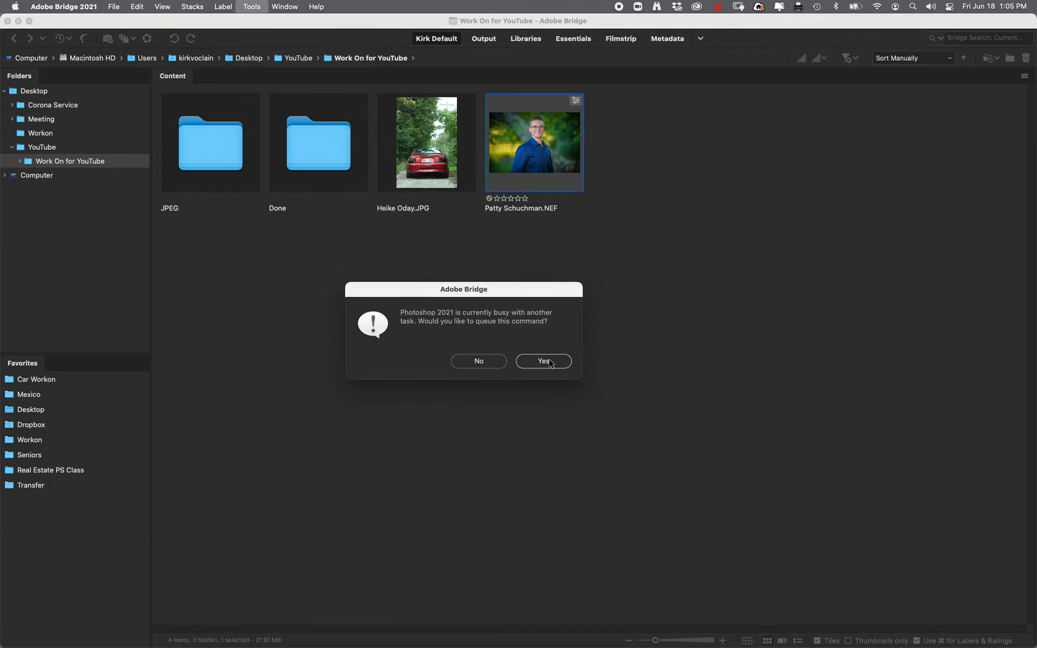
left_click(549, 361)
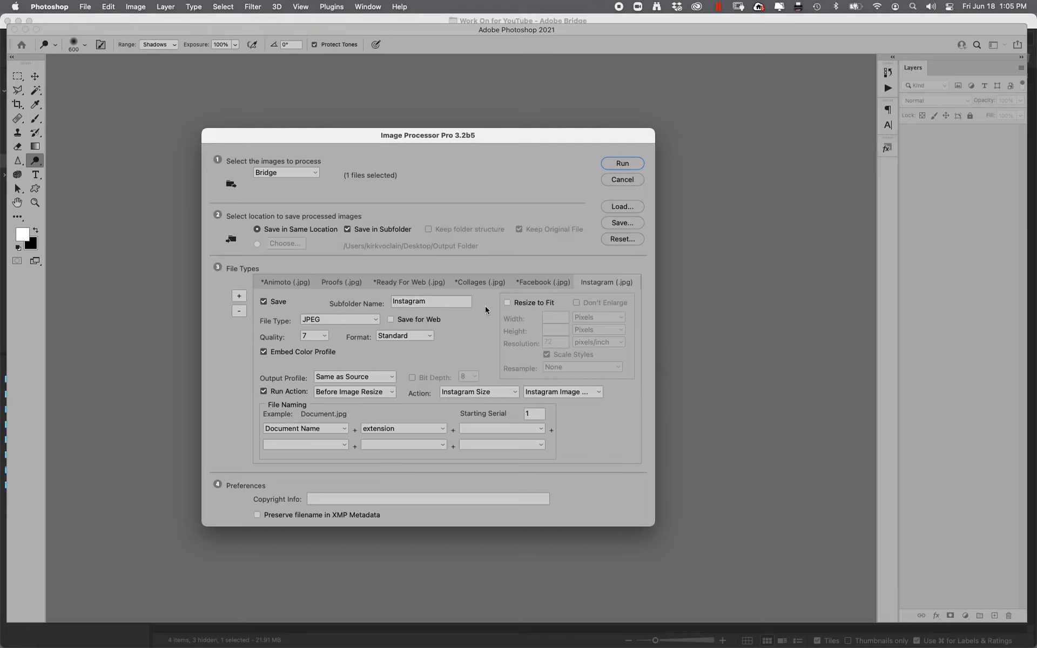
left_click(629, 183)
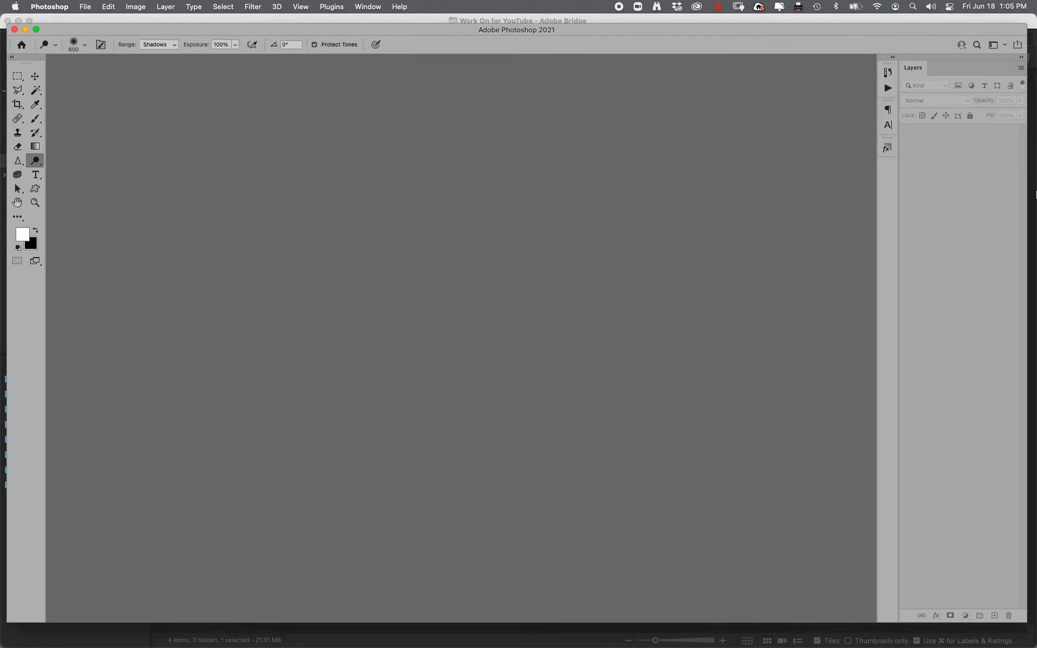
mouse_move(1034, 184)
left_click(1032, 121)
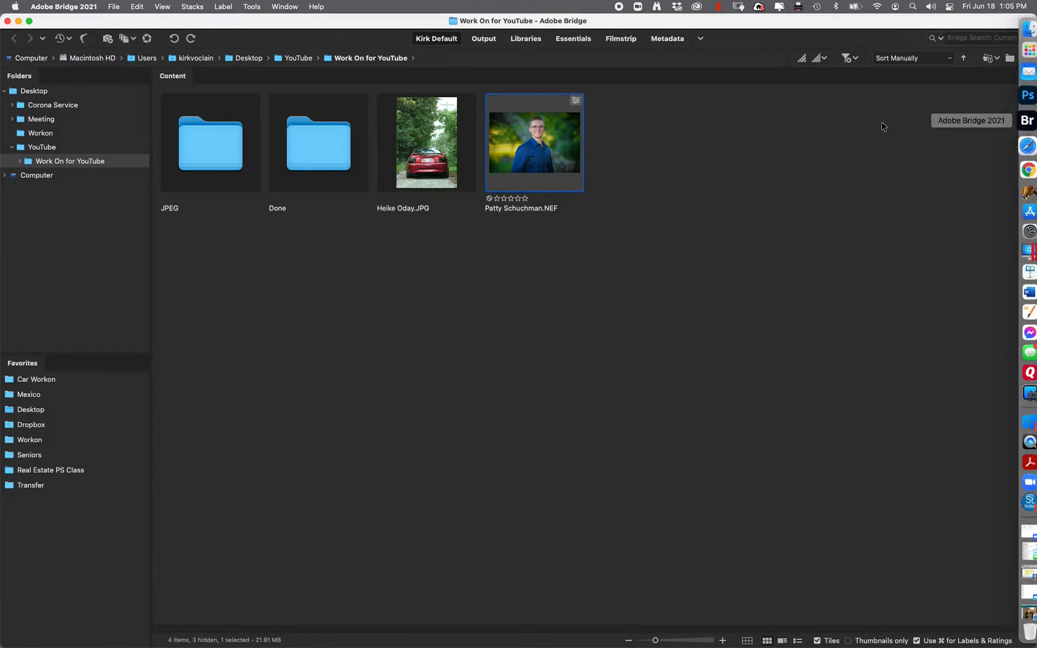
Step: Set up Image Processor for the portrait to save a JPEG at quality 12, without resizing and converted to sRGB
left_click(251, 6)
mouse_move(313, 147)
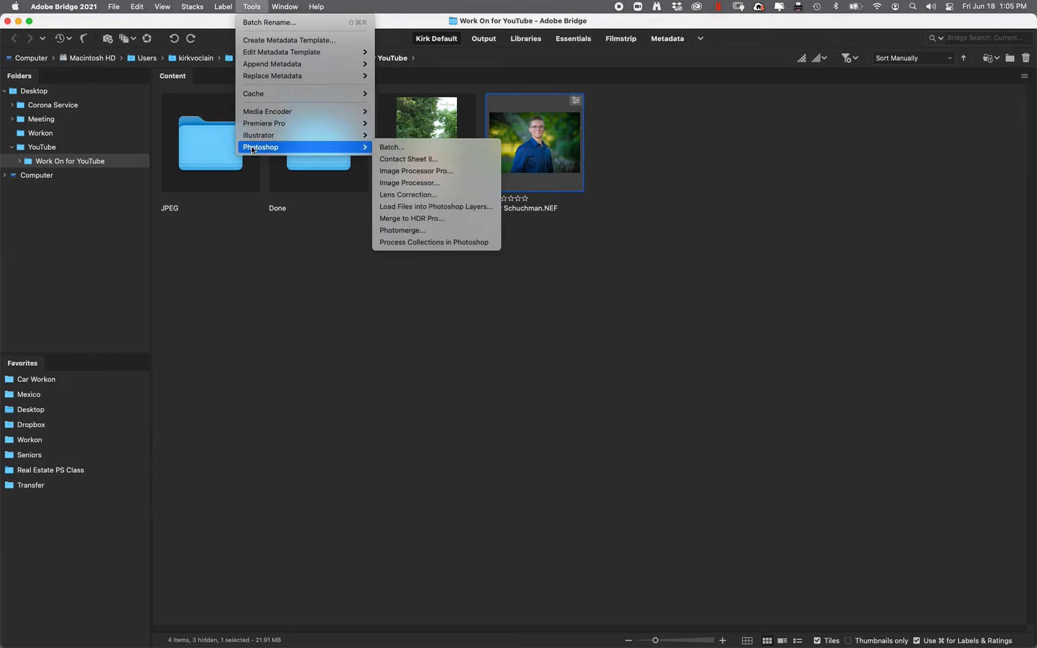
left_click(413, 183)
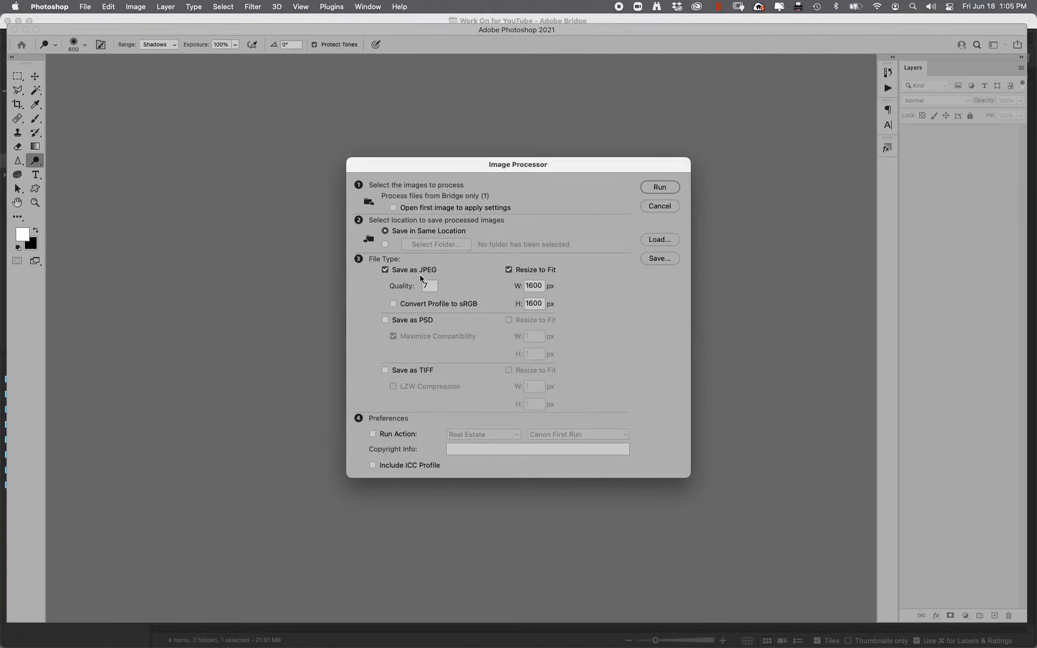
double_click(431, 285)
type("12")
left_click(518, 273)
left_click(392, 304)
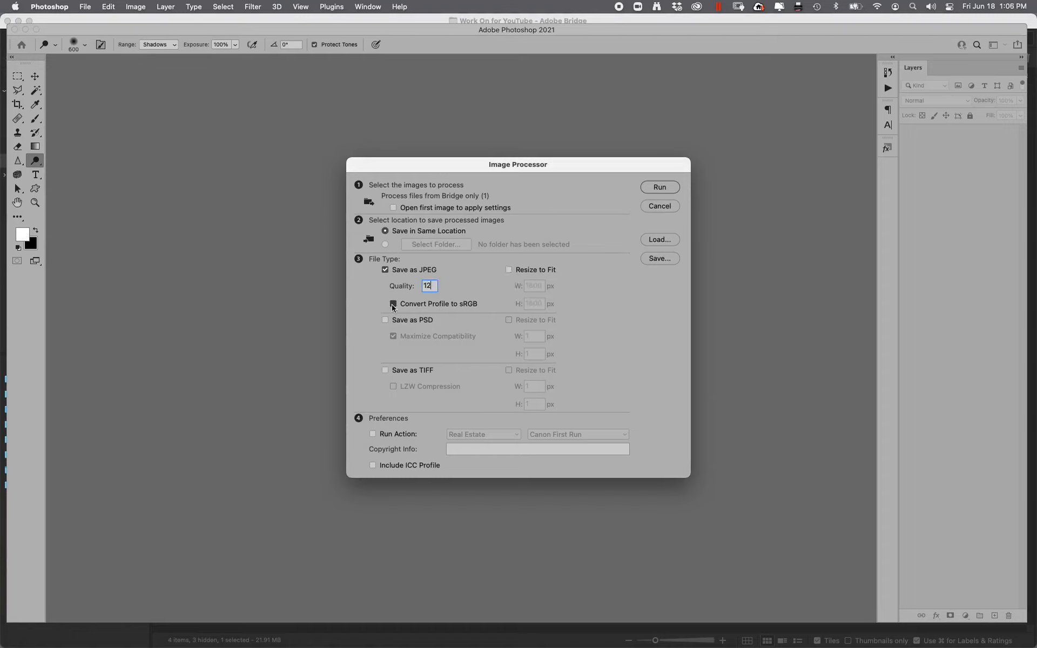
Step: Include the action Portriture First Run from the KV - Workflow 2011 set and run the image processing
left_click(373, 435)
left_click(472, 434)
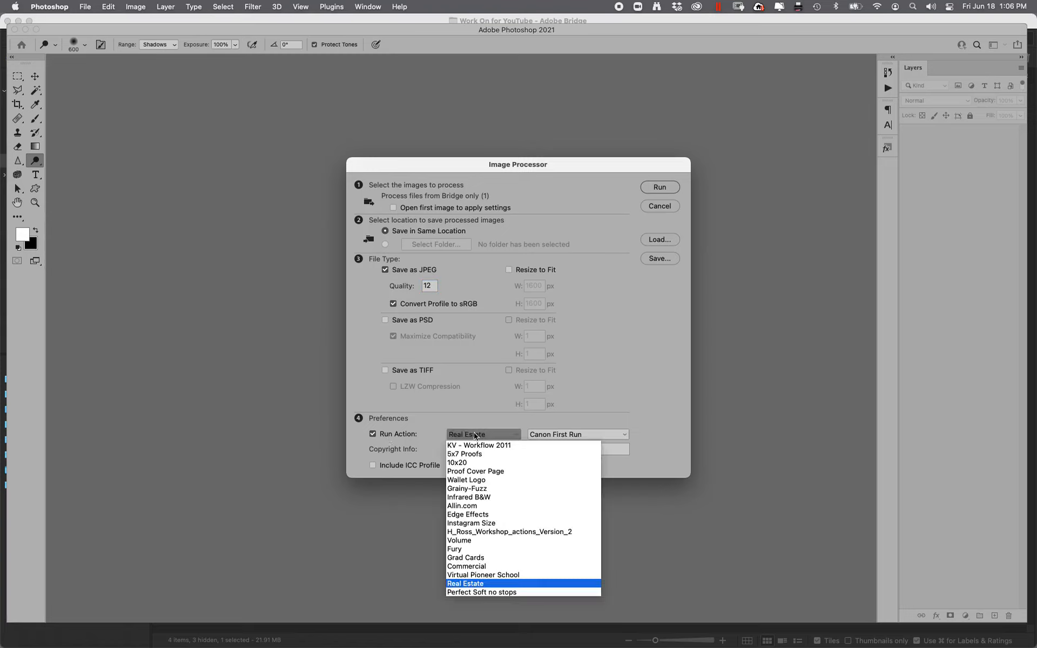
left_click(500, 441)
left_click(561, 437)
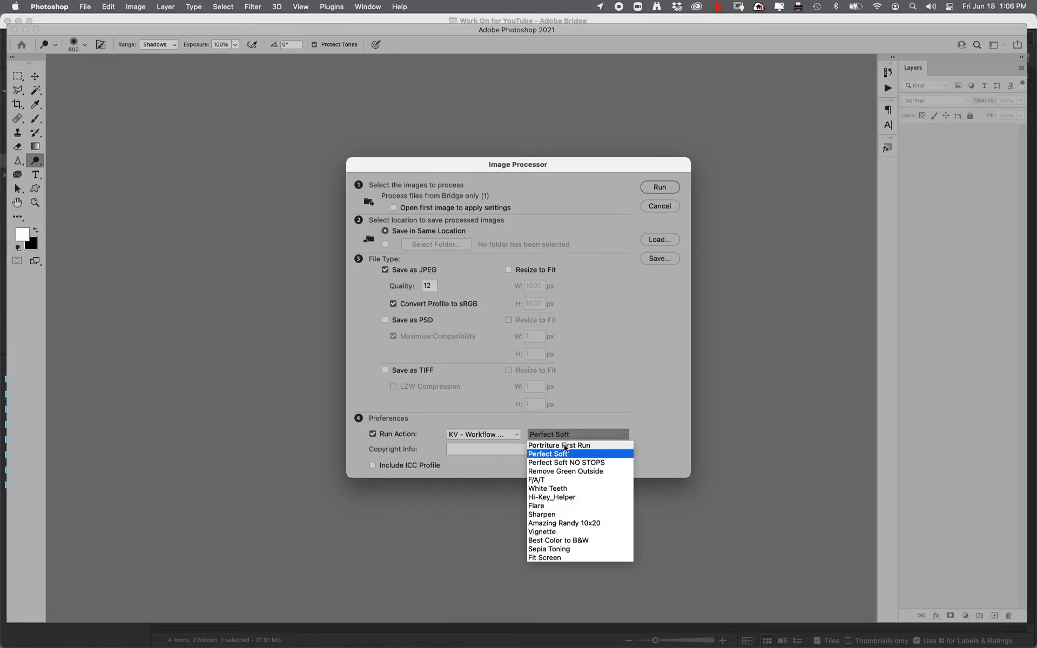
left_click(580, 447)
left_click(660, 186)
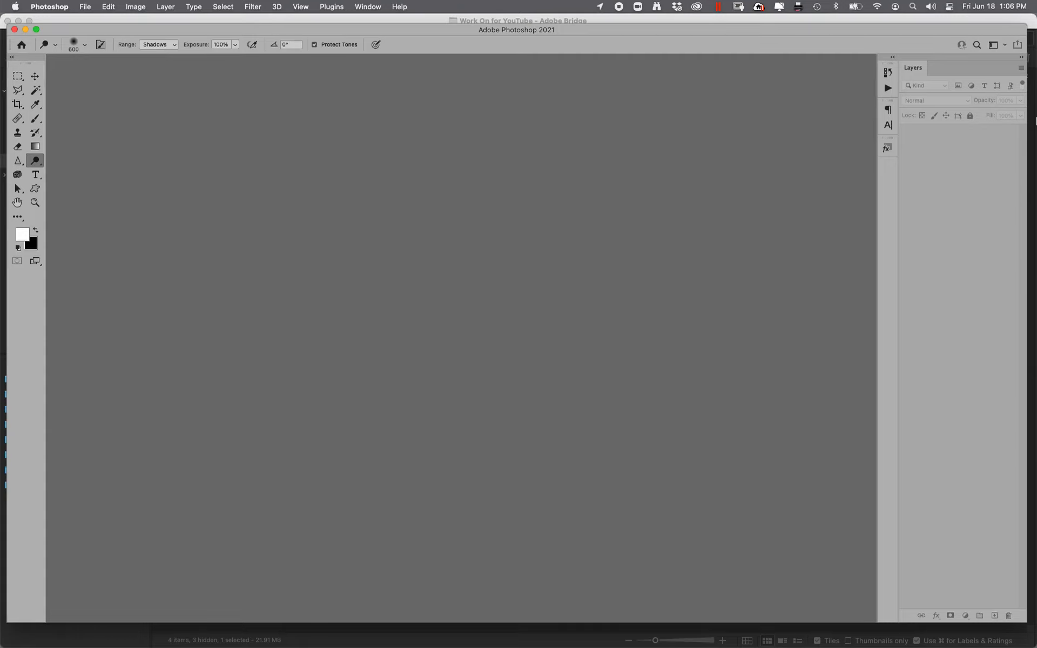
Step: Switch to Adobe Bridge and open the processed portrait from the JPEG folder in Photoshop
mouse_move(1024, 123)
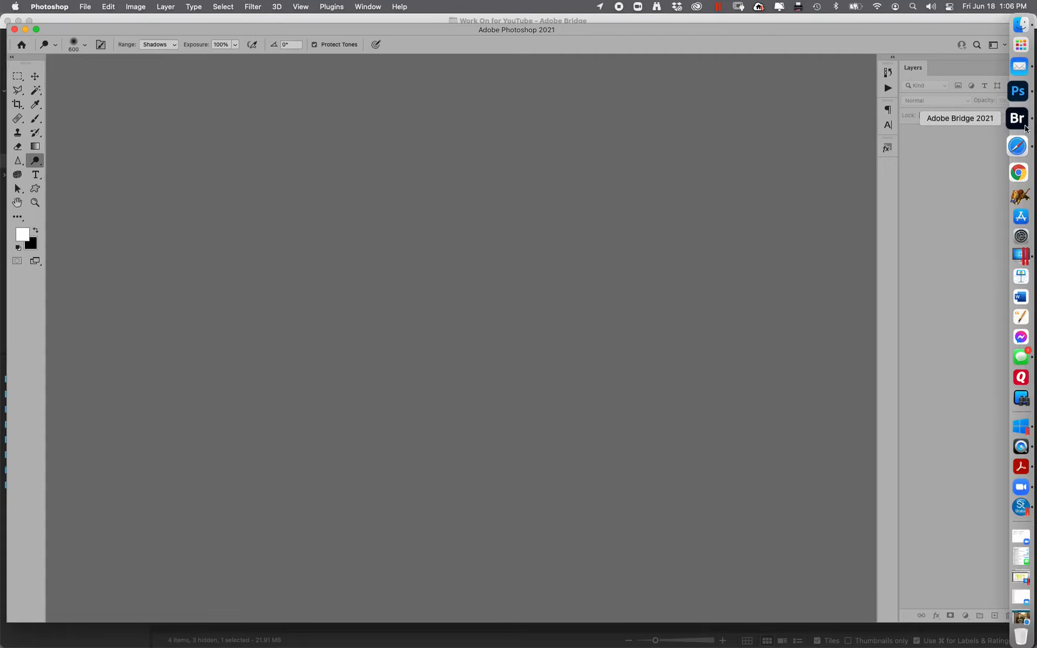
left_click(1024, 126)
left_click(212, 159)
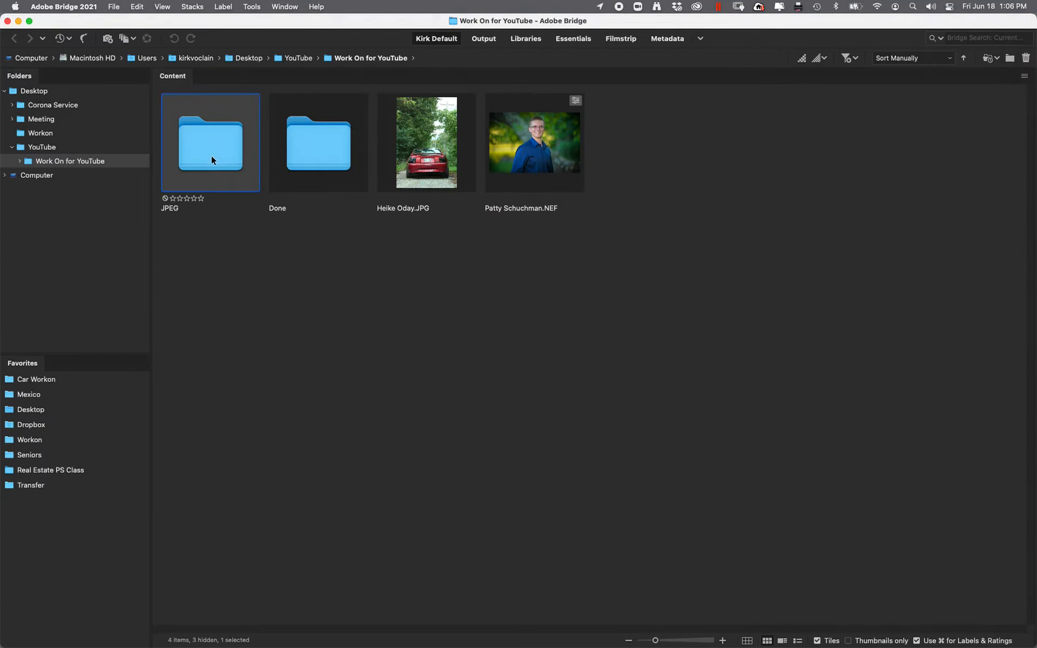
double_click(193, 148)
double_click(230, 155)
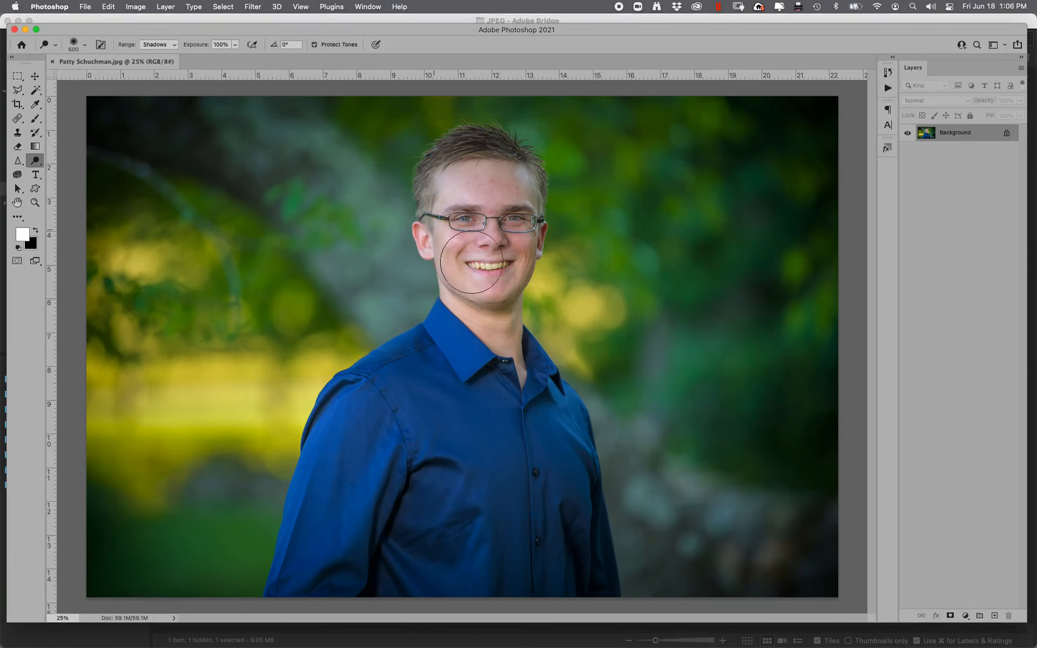
Step: Zoom in on the subject's smile and reduce the History Brush size to 50
left_click(35, 202)
left_click_drag(447, 236, 553, 281)
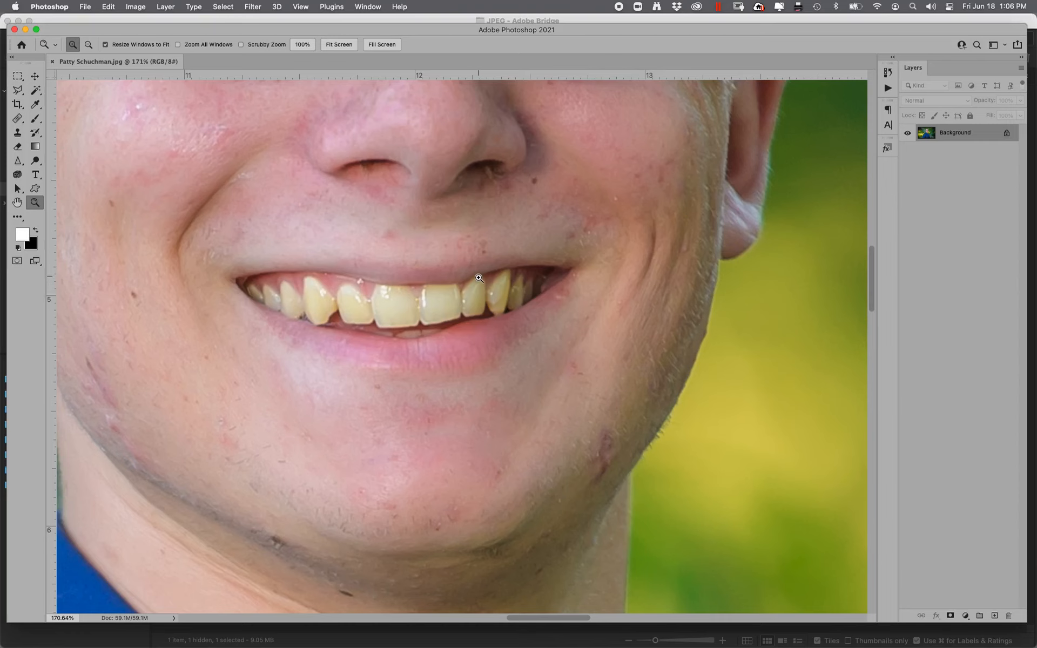
key("y")
key("bracketleft")
key("bracketleft")
key("bracketleft")
key("bracketleft")
key("bracketleft")
key("bracketleft")
key("bracketleft")
key("bracketleft")
key("bracketleft")
key("bracketleft")
key("bracketleft")
key("bracketleft")
key("bracketleft")
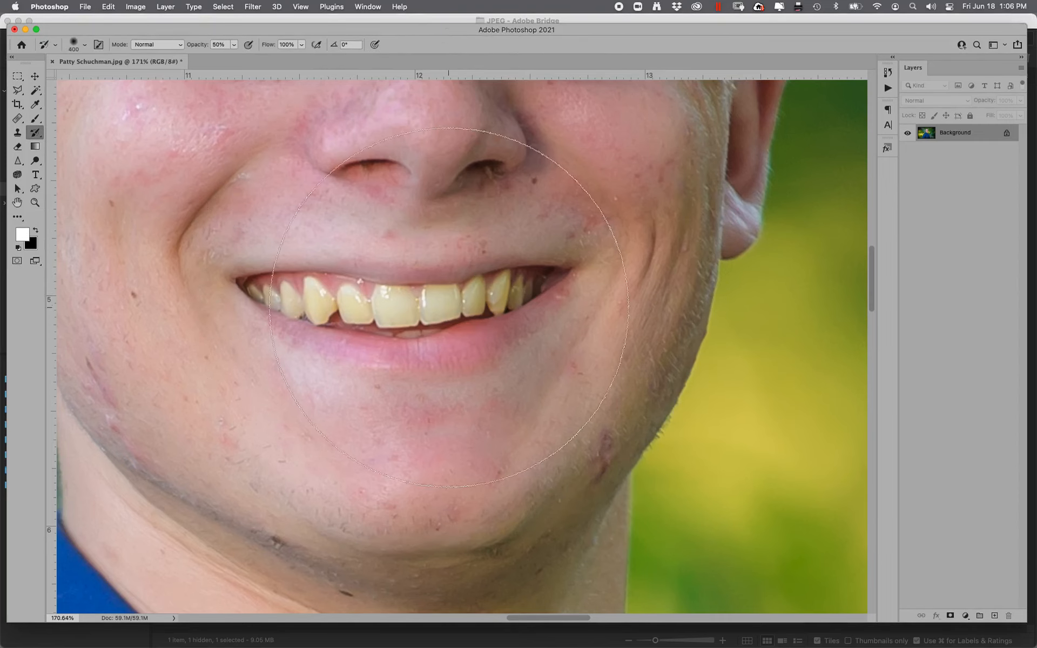
key("bracketleft")
key("bracketleft")
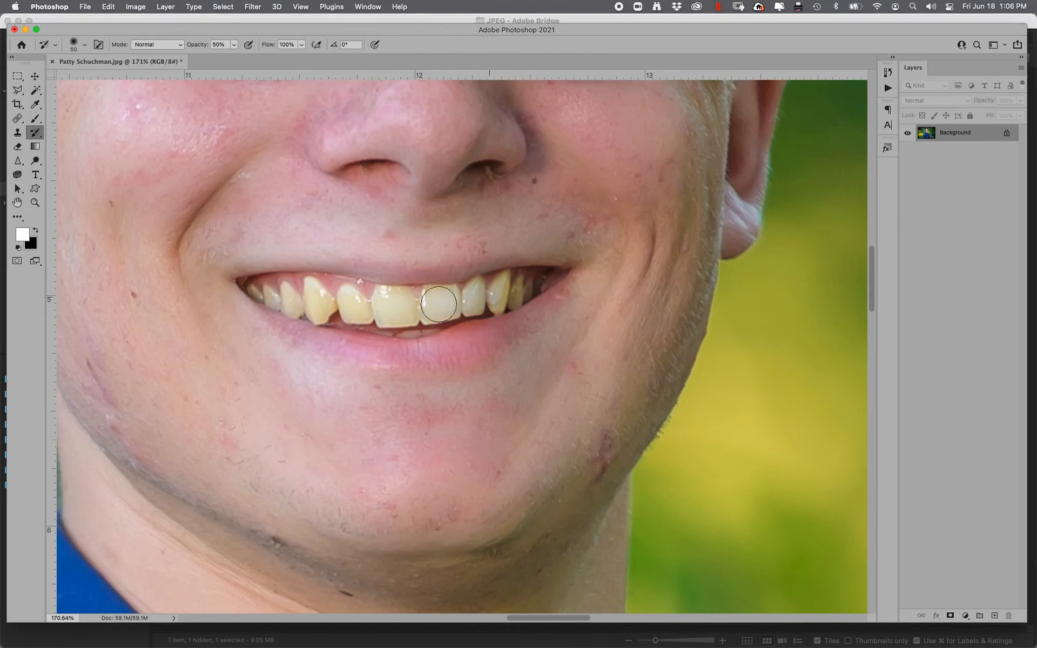
Step: Whiten the teeth with the History Brush from the Teeth snapshot, and return the photo to the Open history state
mouse_move(339, 299)
left_mouse_down()
mouse_move(272, 293)
mouse_move(366, 309)
mouse_move(280, 299)
mouse_move(329, 309)
mouse_move(439, 315)
mouse_move(336, 304)
mouse_move(549, 284)
mouse_move(478, 299)
mouse_move(275, 292)
mouse_move(389, 311)
left_mouse_up()
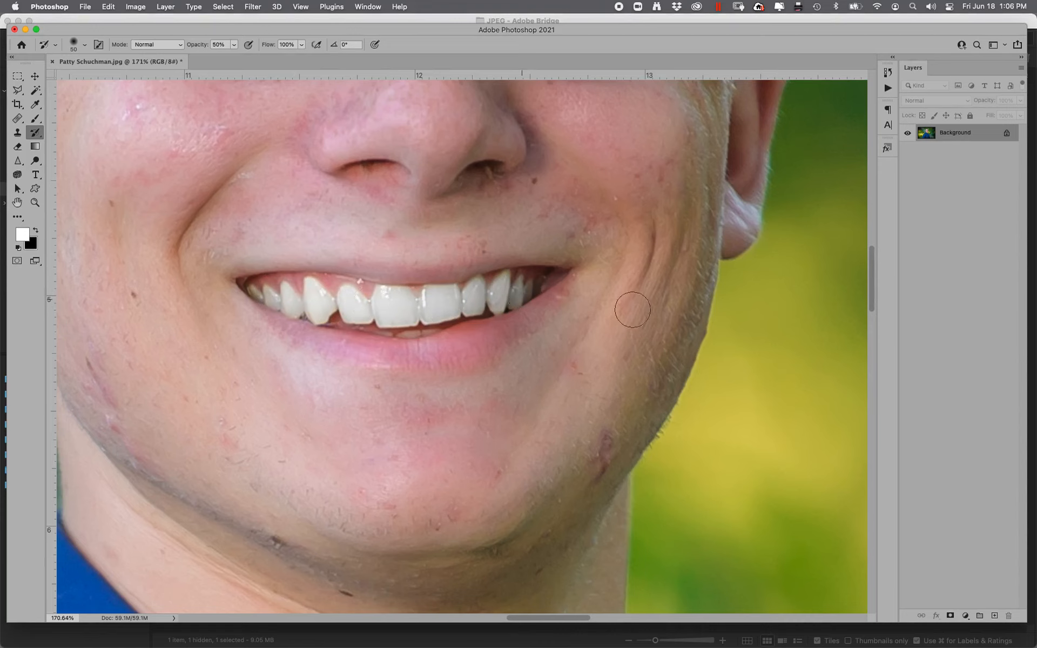
left_click(886, 74)
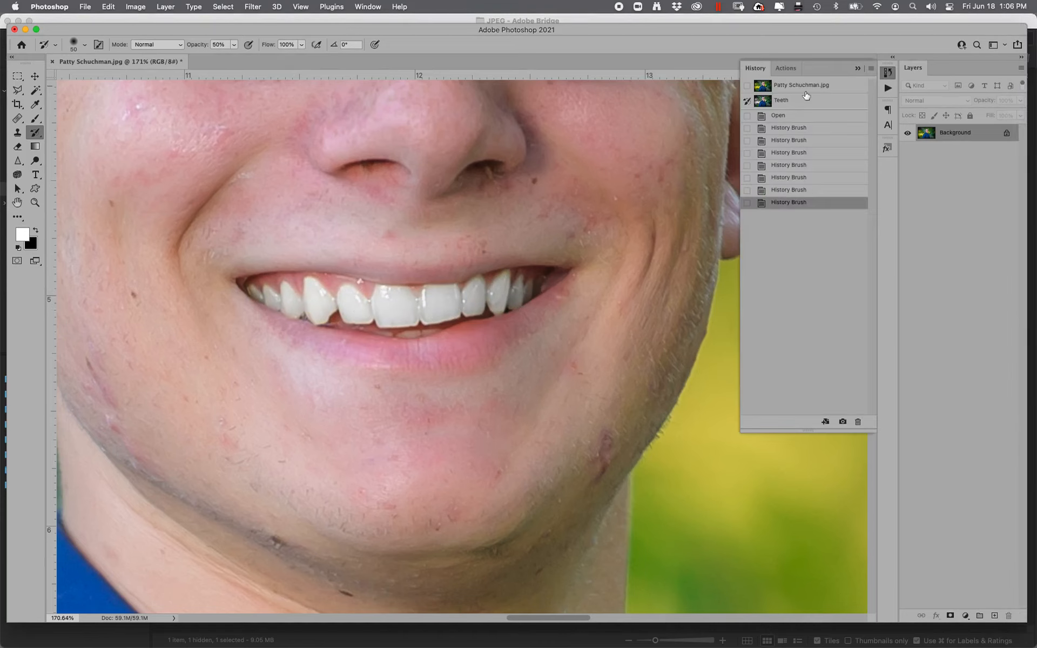
left_click(793, 119)
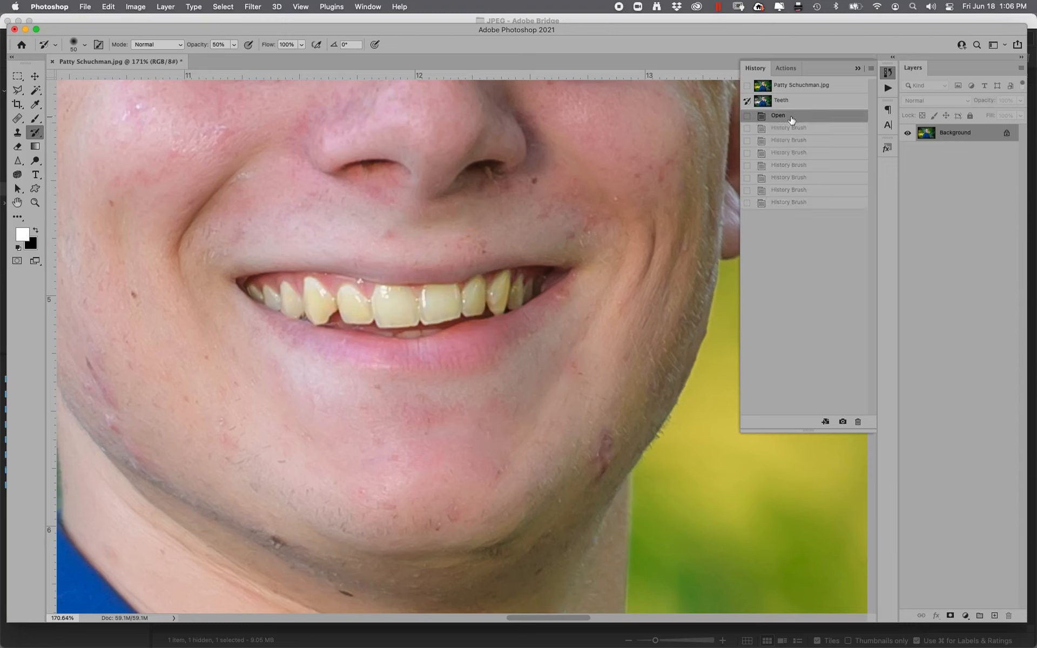
left_click(252, 60)
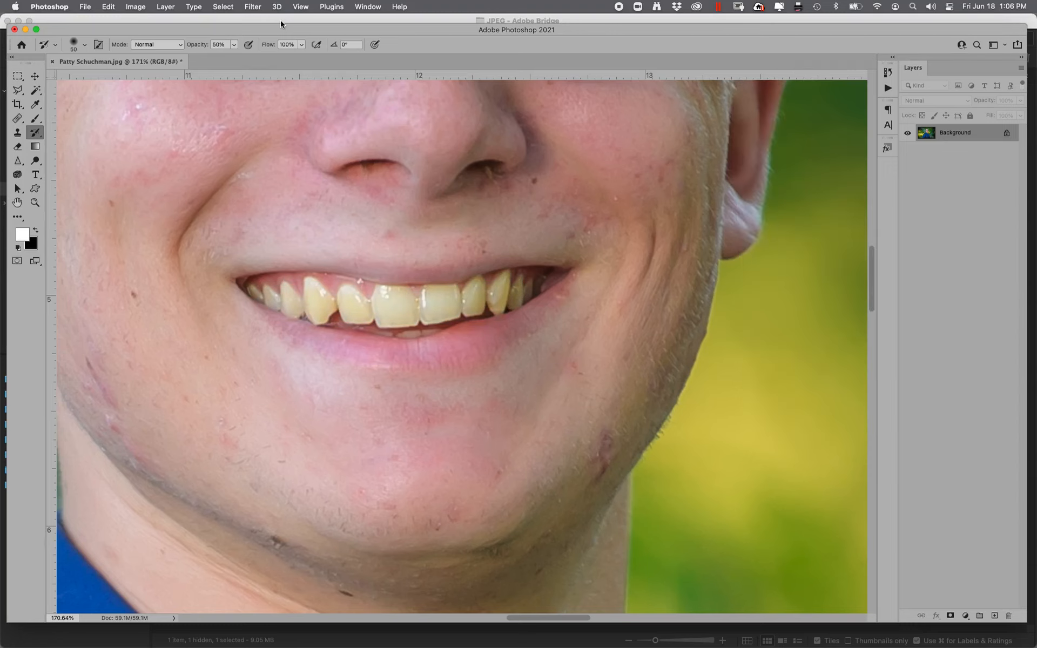
Step: Apply Hue/Saturation to the Yellows sampled from the teeth, with preview enabled, Saturation -58 and Lightness +13
key("super+u")
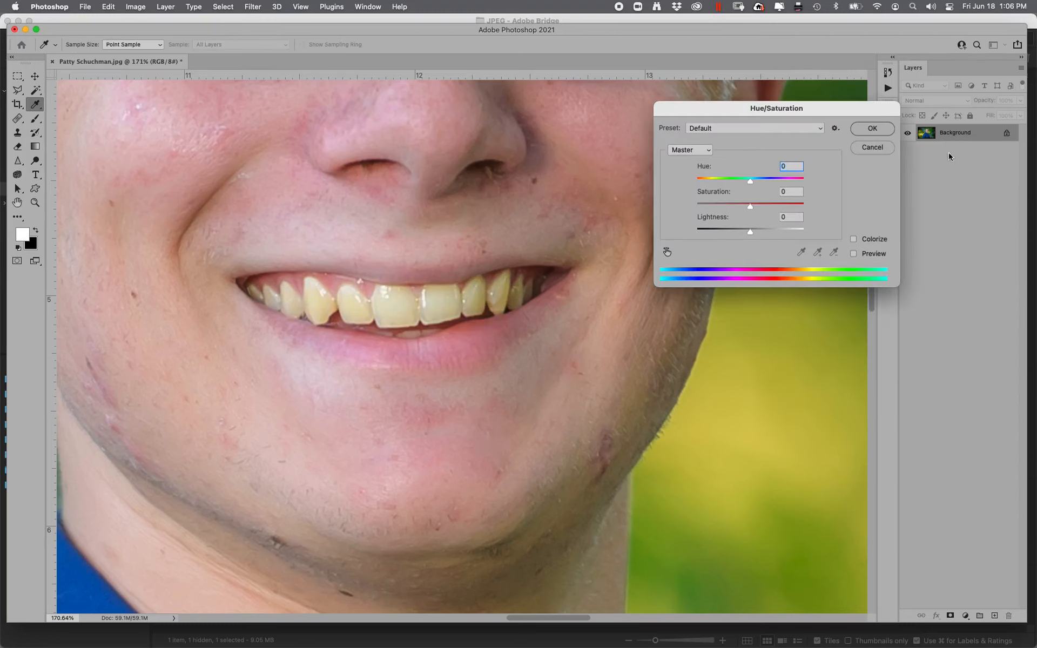
left_click(681, 151)
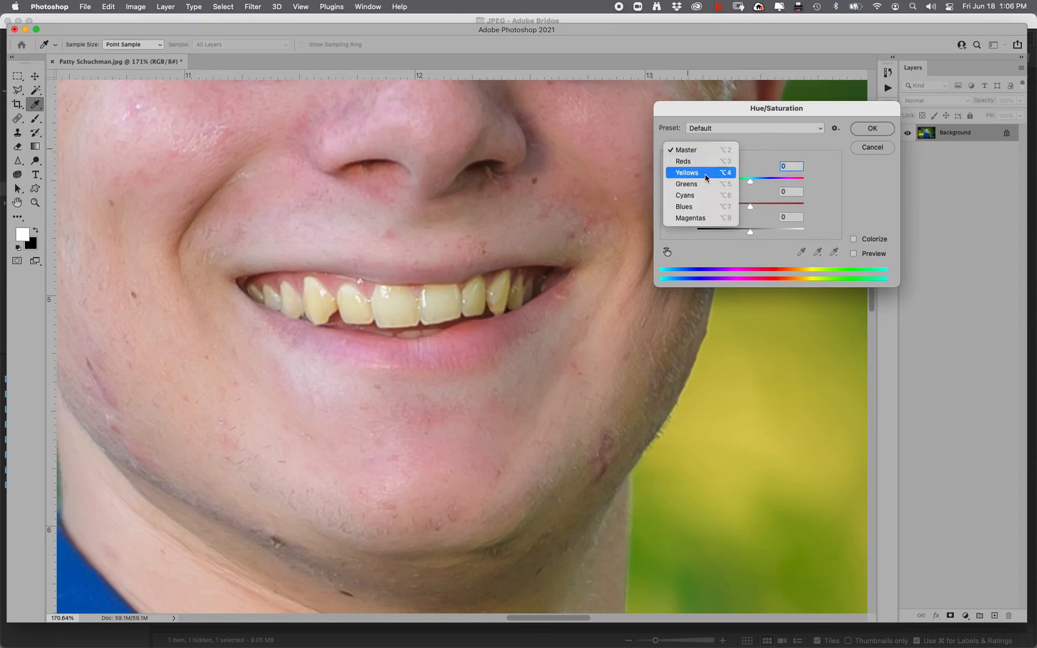
left_click(687, 171)
left_click_drag(744, 208, 712, 213)
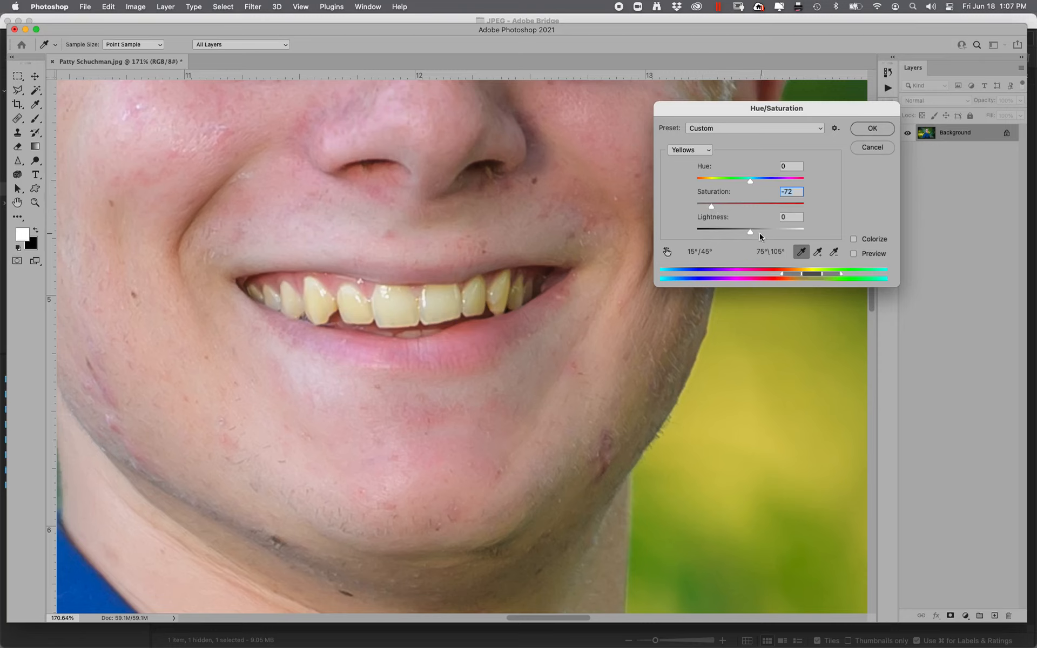
left_click(517, 290)
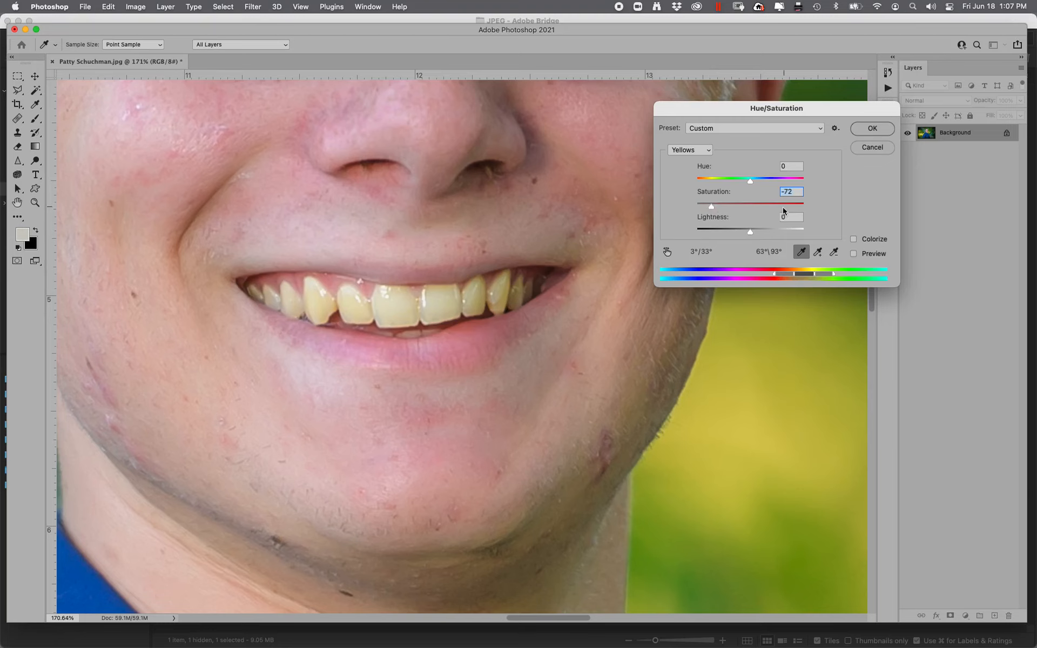
left_click(854, 254)
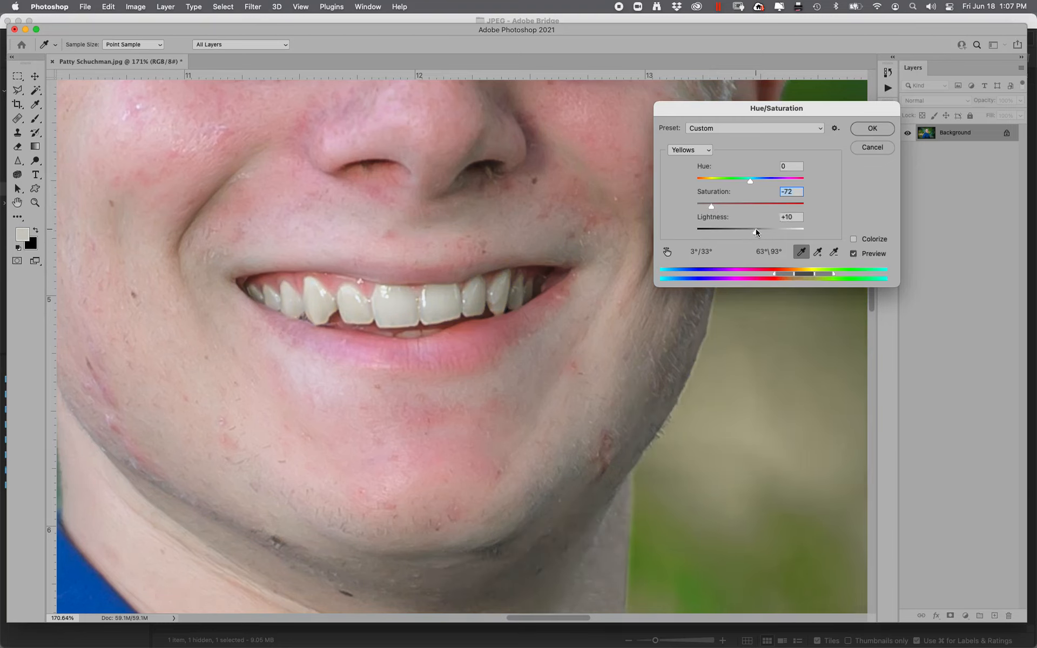
left_click_drag(714, 205, 718, 206)
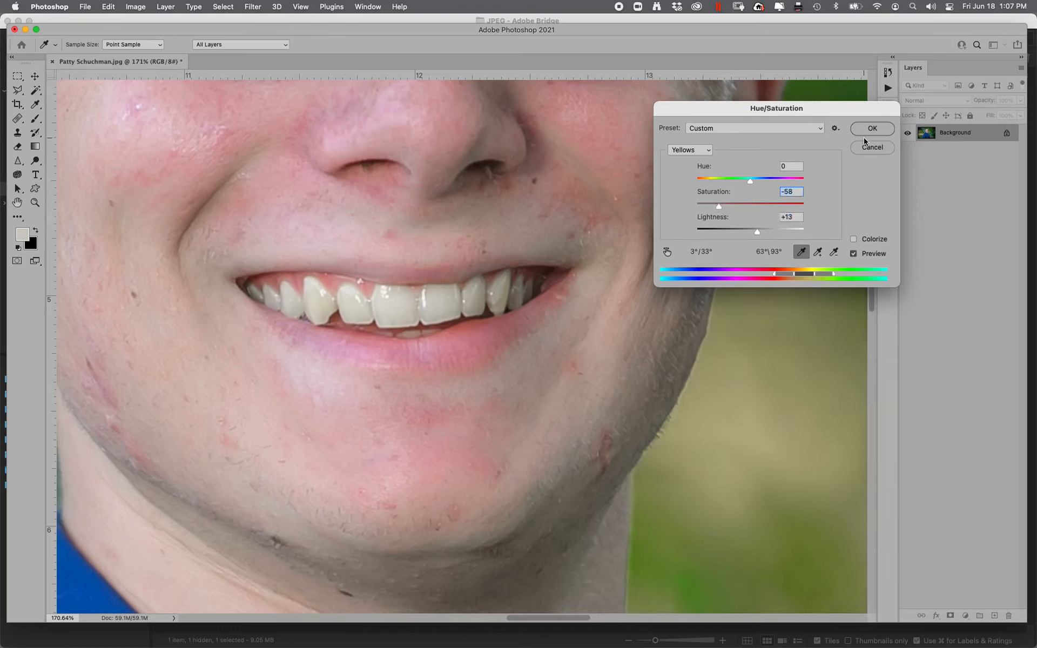
left_click(868, 130)
Step: Return to the Open history state to undo the Hue/Saturation adjustment
key("y")
left_click(887, 72)
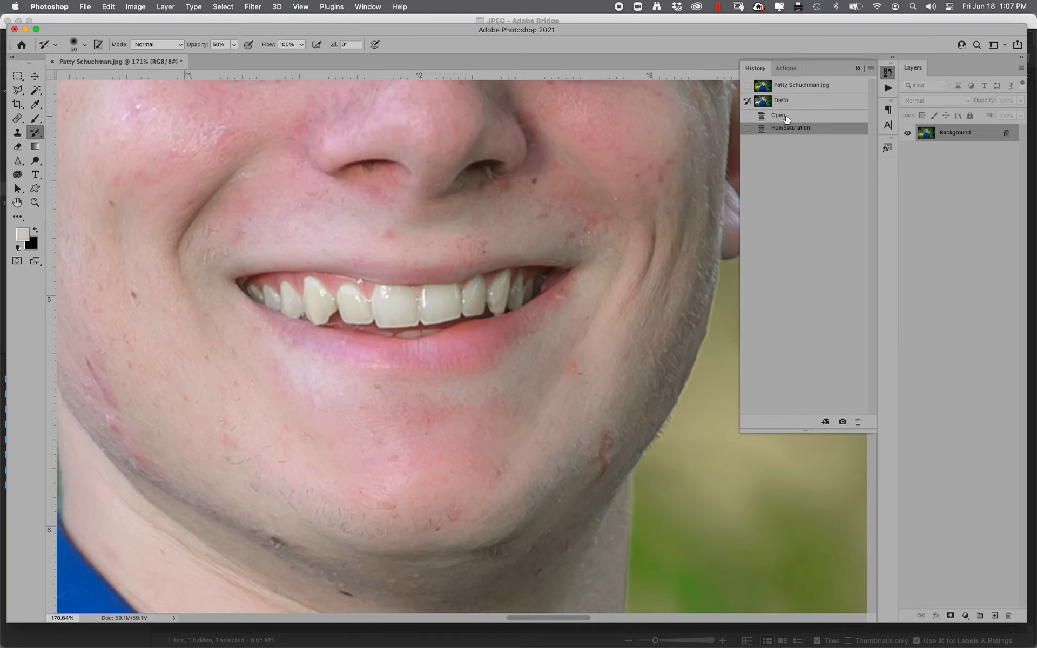
left_click(782, 116)
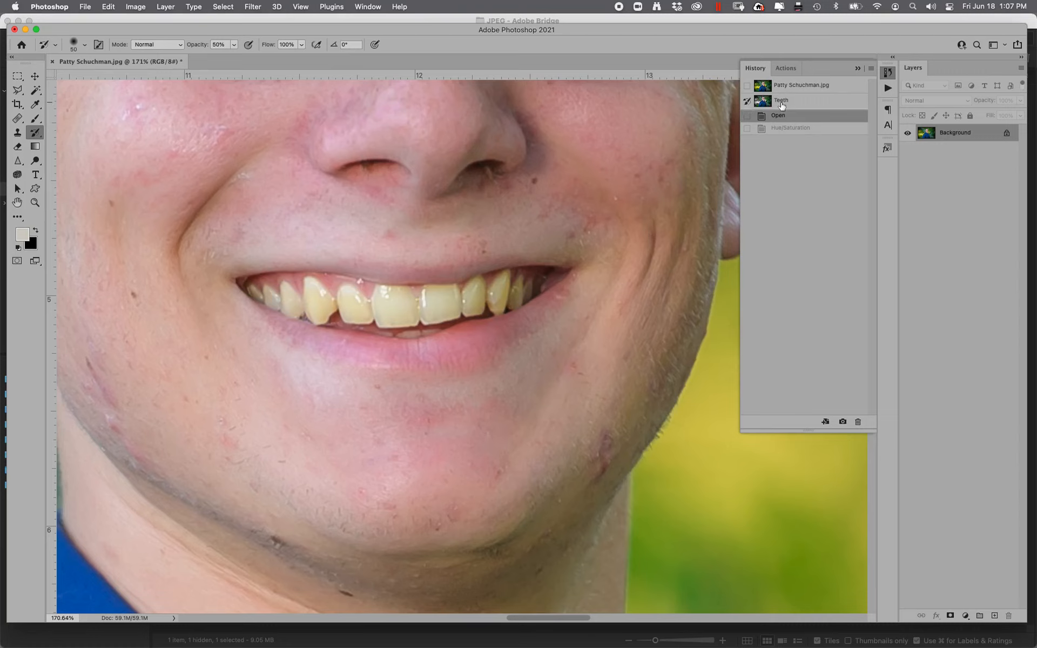
Step: Paint all the visible teeth whiter with the History Brush at 50% opacity, using the Teeth snapshot as source
left_click(30, 139)
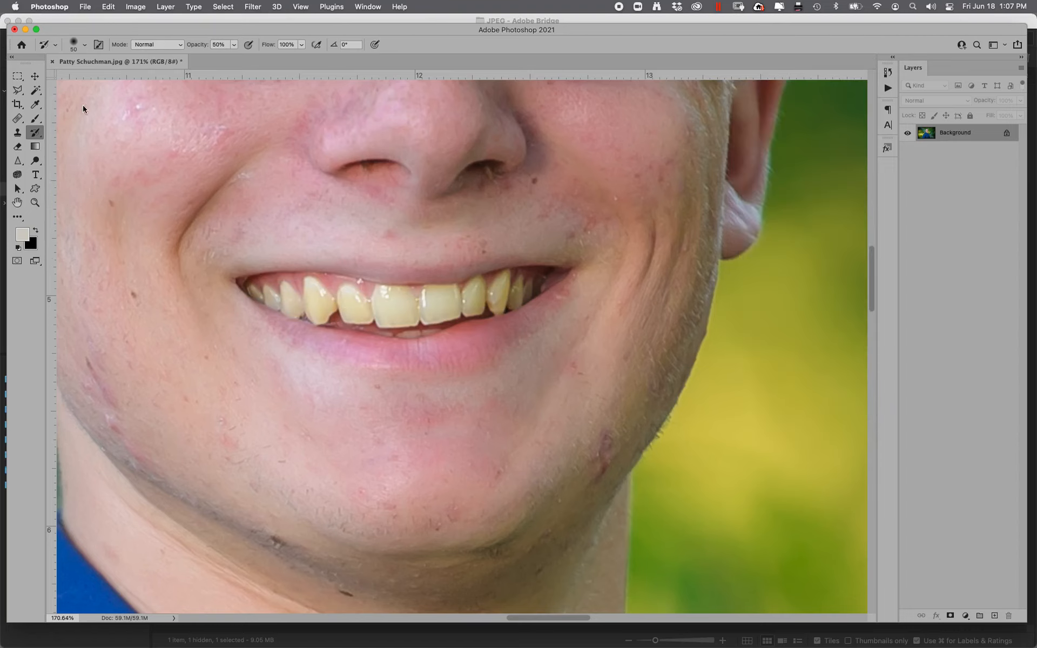
mouse_move(459, 302)
left_mouse_down()
mouse_move(383, 306)
mouse_move(453, 301)
mouse_move(287, 297)
mouse_move(326, 300)
mouse_move(289, 296)
left_mouse_up()
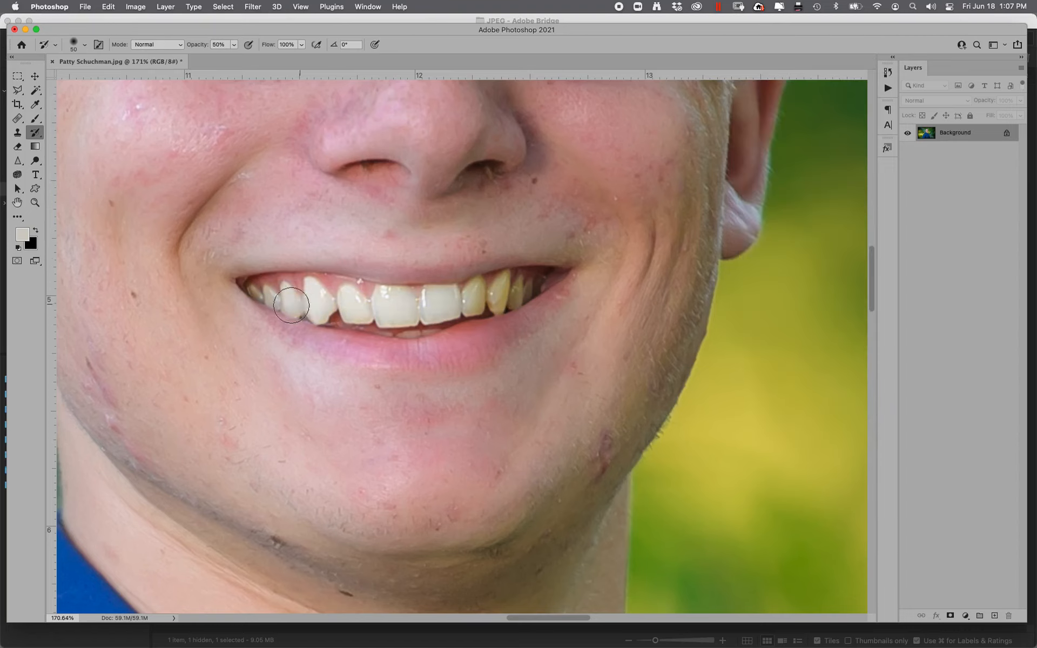
mouse_move(454, 301)
left_mouse_down()
mouse_move(519, 290)
mouse_move(470, 310)
left_mouse_up()
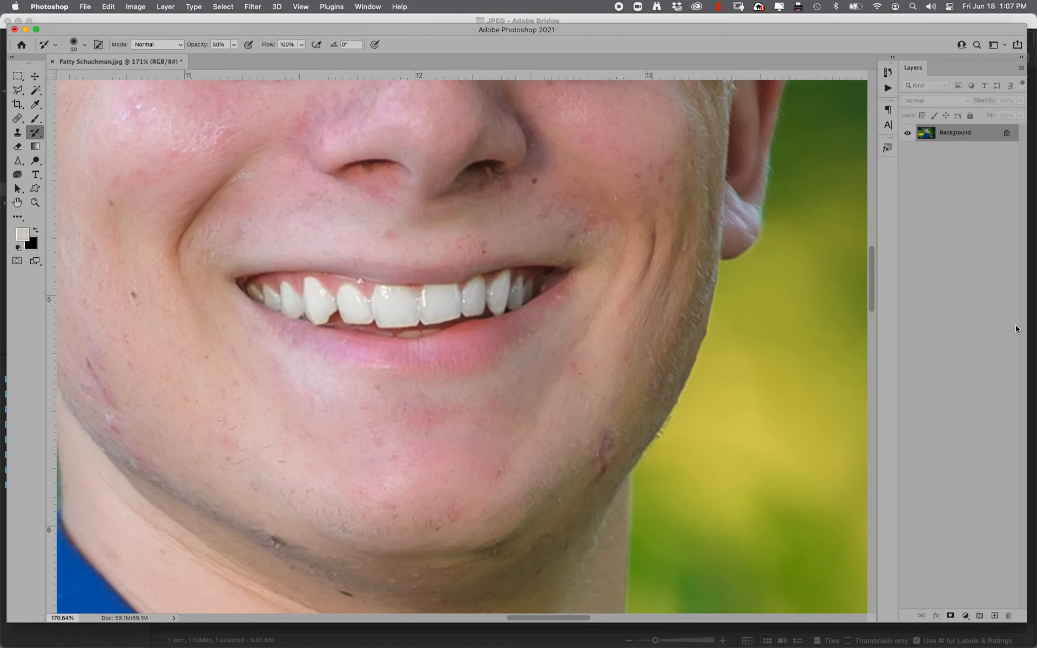
Step: Start a Hue/Saturation adjustment on the yellow sampled from the background foliage and widen its colour range to 353°/23° and 99°\129°
mouse_move(1032, 279)
key("super+minus")
key("super+minus")
key("super+minus")
key("super+minus")
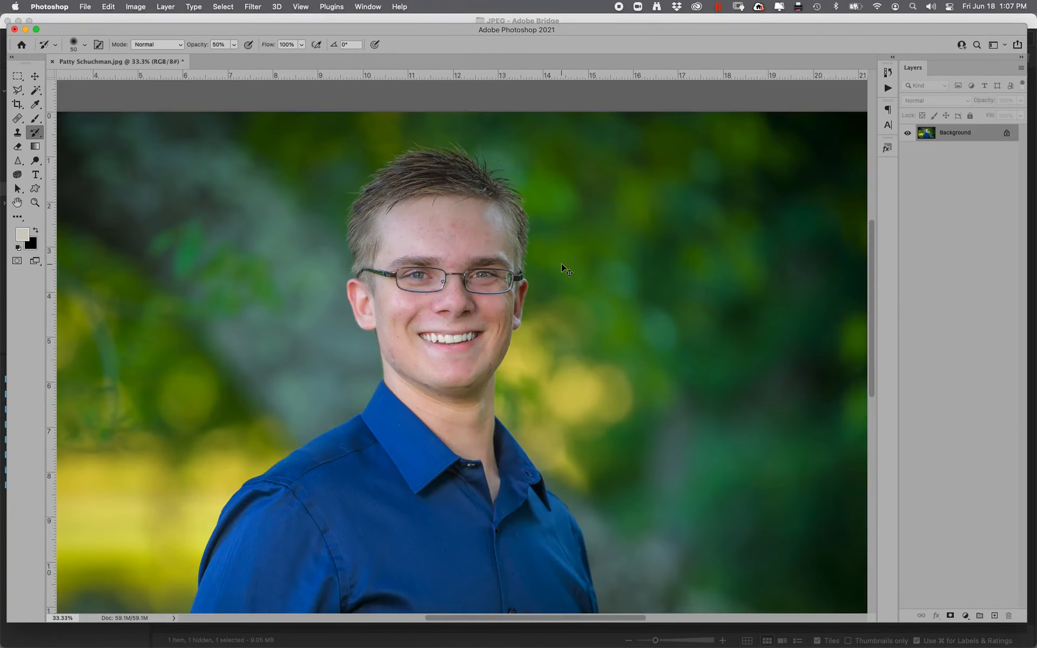
key("super+0")
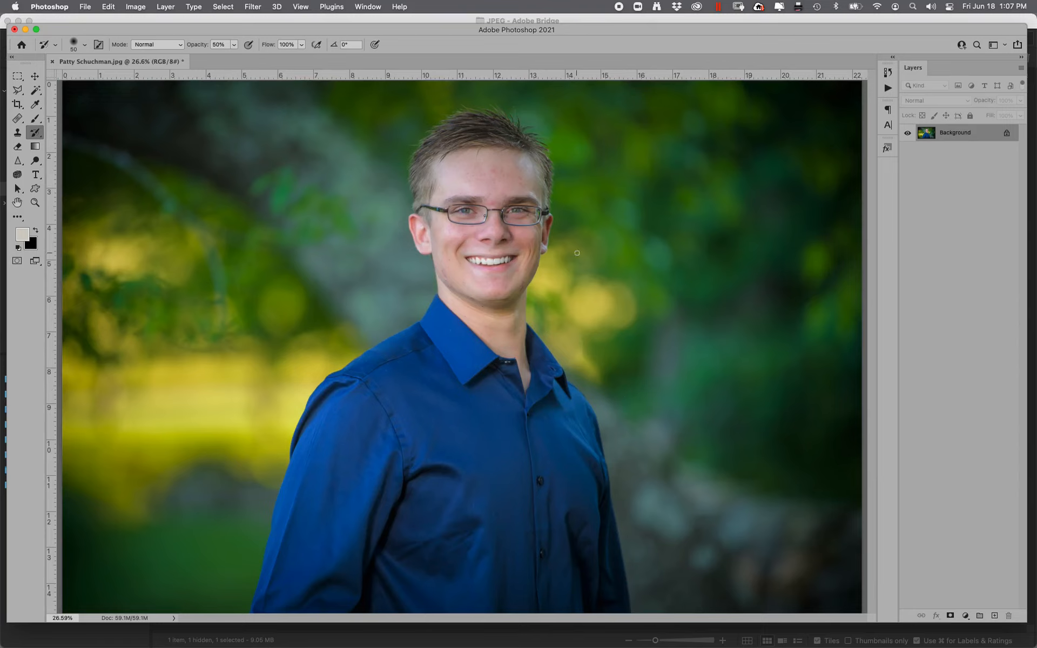
key("super+u")
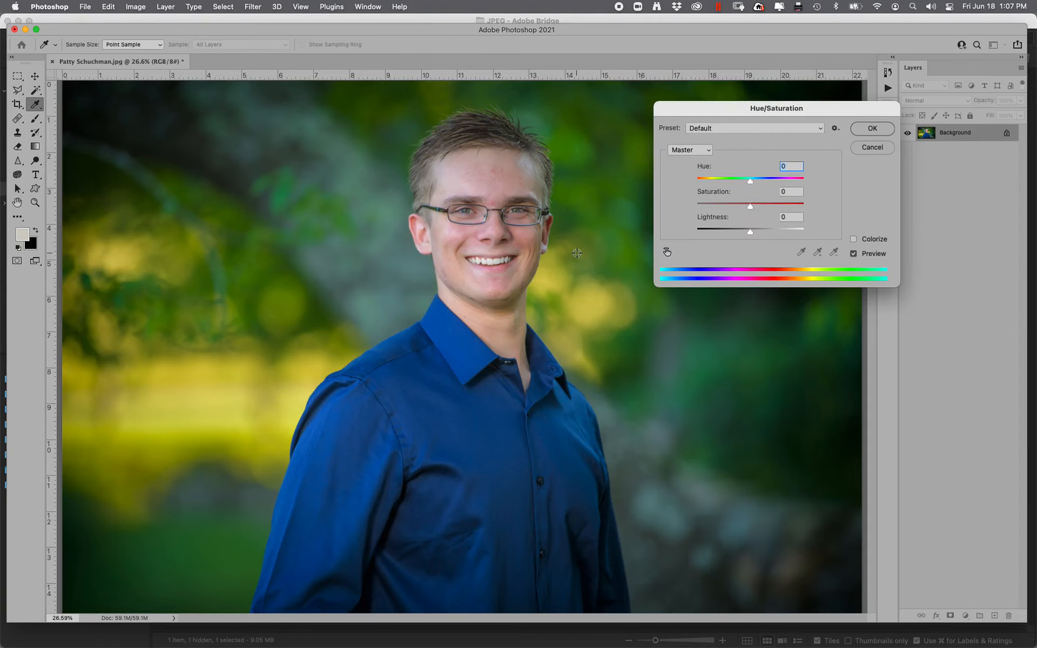
left_click(694, 151)
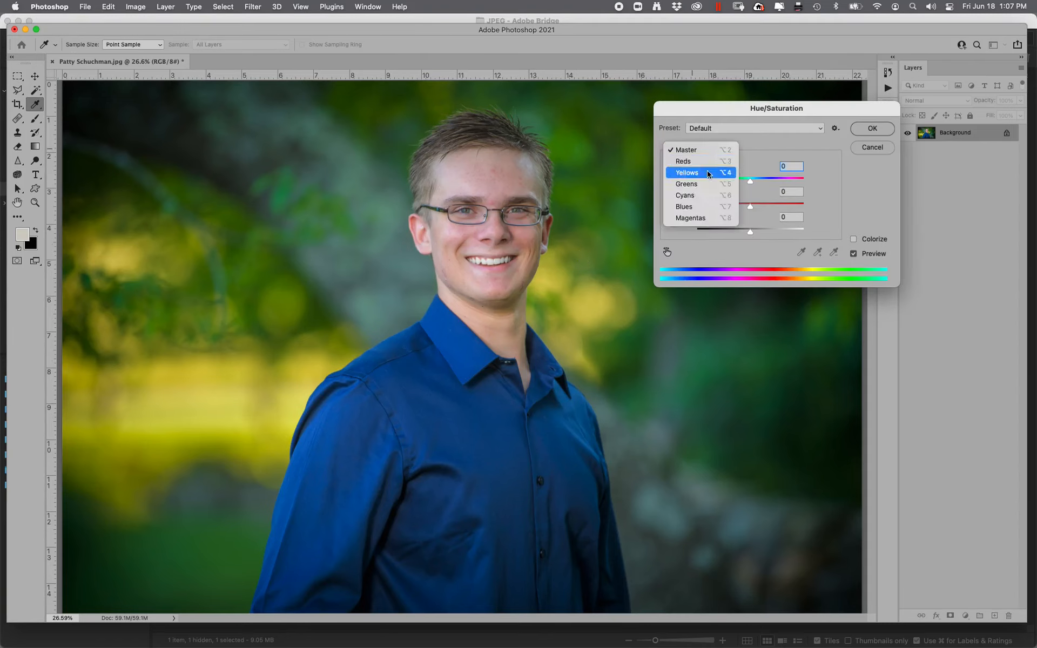
left_click(682, 201)
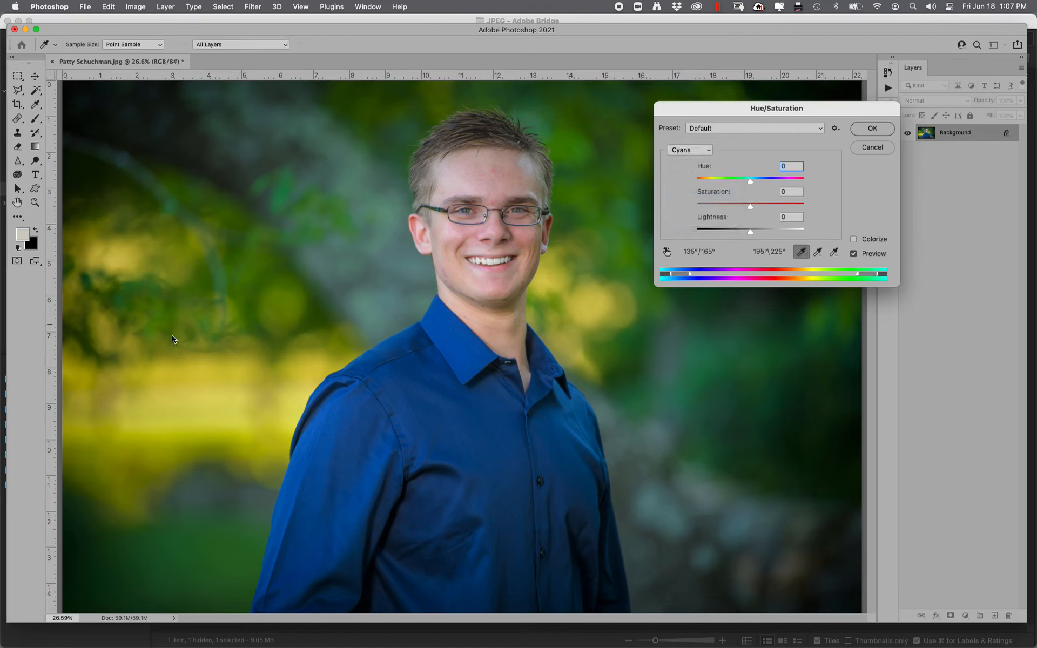
left_click(193, 411)
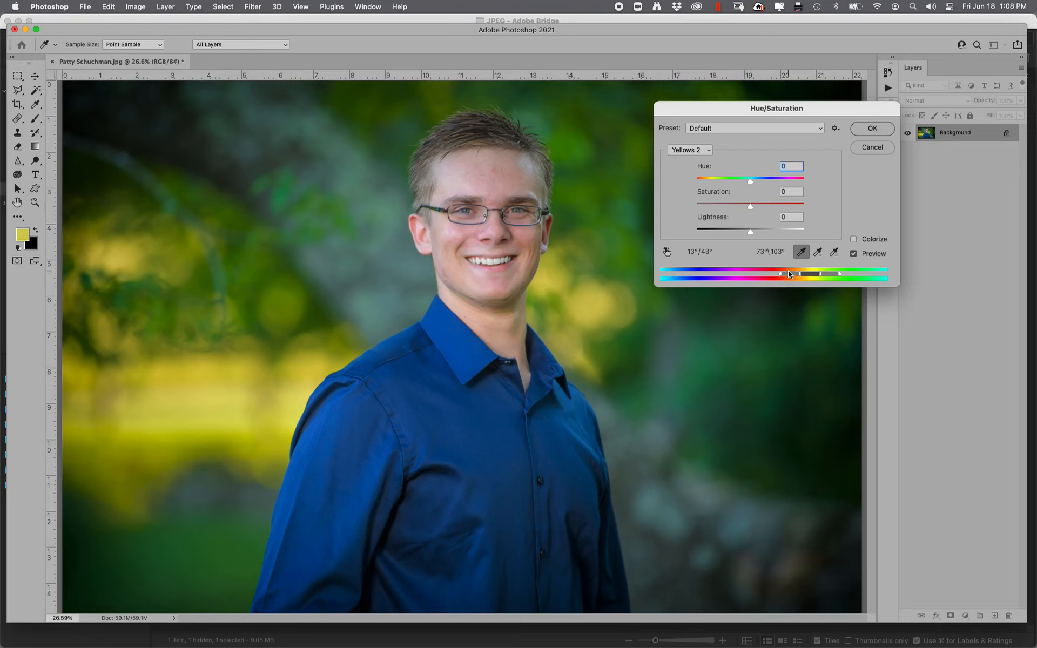
left_click_drag(793, 271, 845, 273)
Step: Shift the selected yellows toward green with Hue about +43, set Lightness to -15, and apply the adjustment
left_click_drag(754, 180, 778, 180)
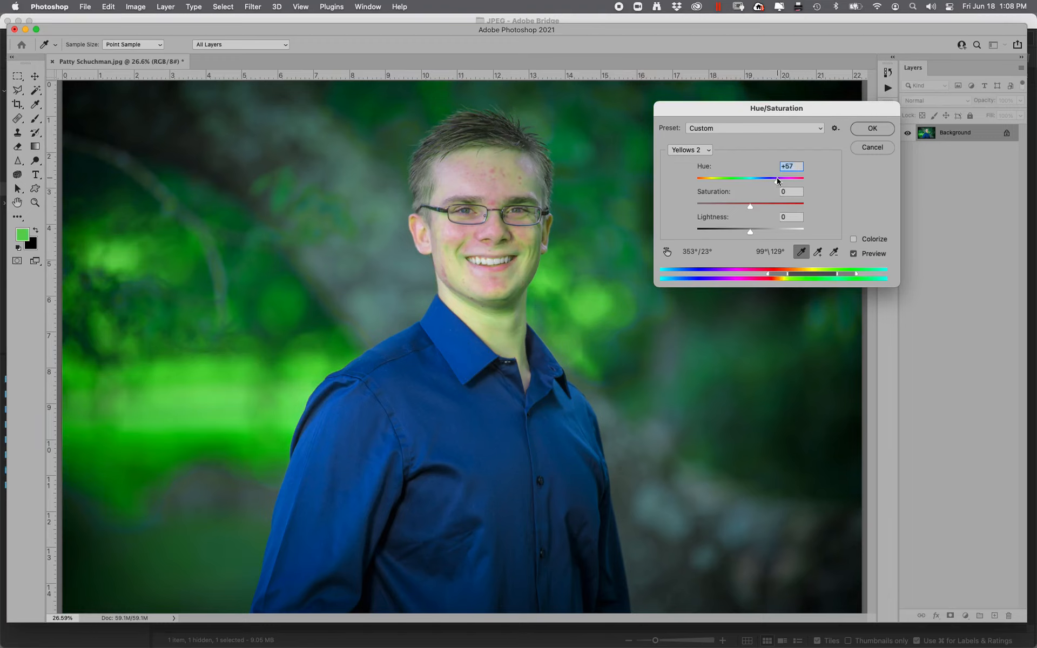
left_click_drag(777, 180, 773, 180)
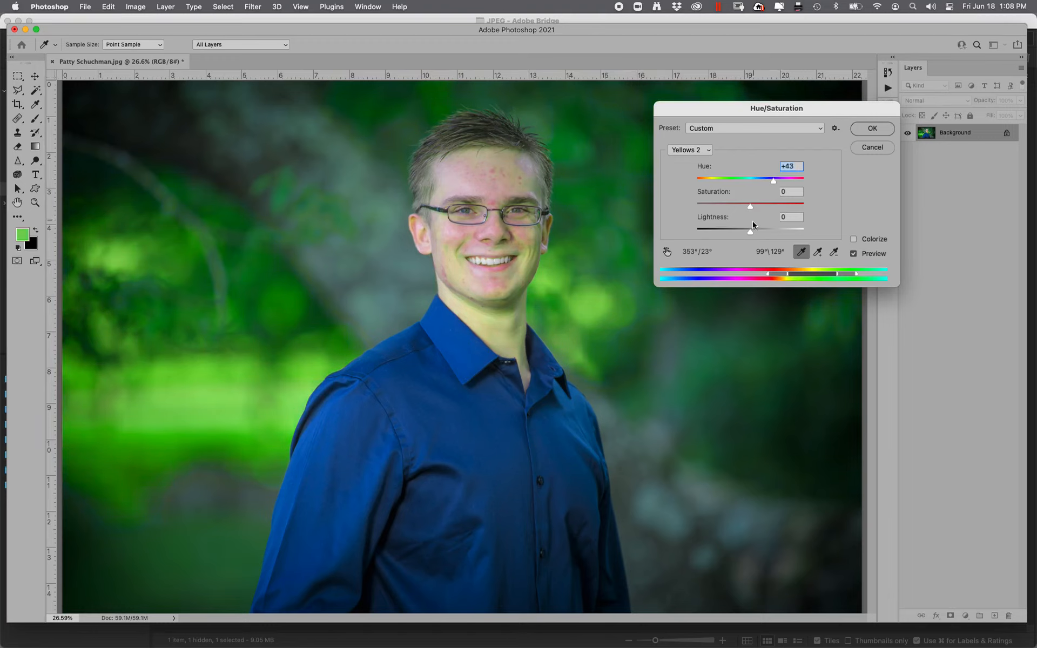
mouse_move(750, 231)
left_mouse_down()
mouse_move(732, 231)
mouse_move(742, 229)
left_mouse_up()
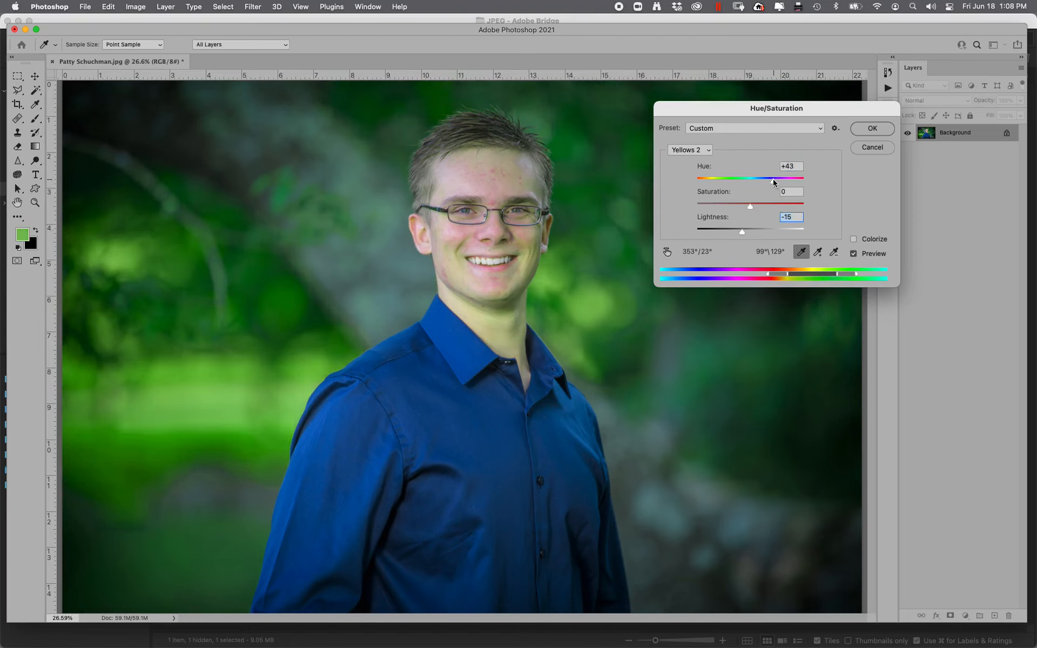
left_click(871, 129)
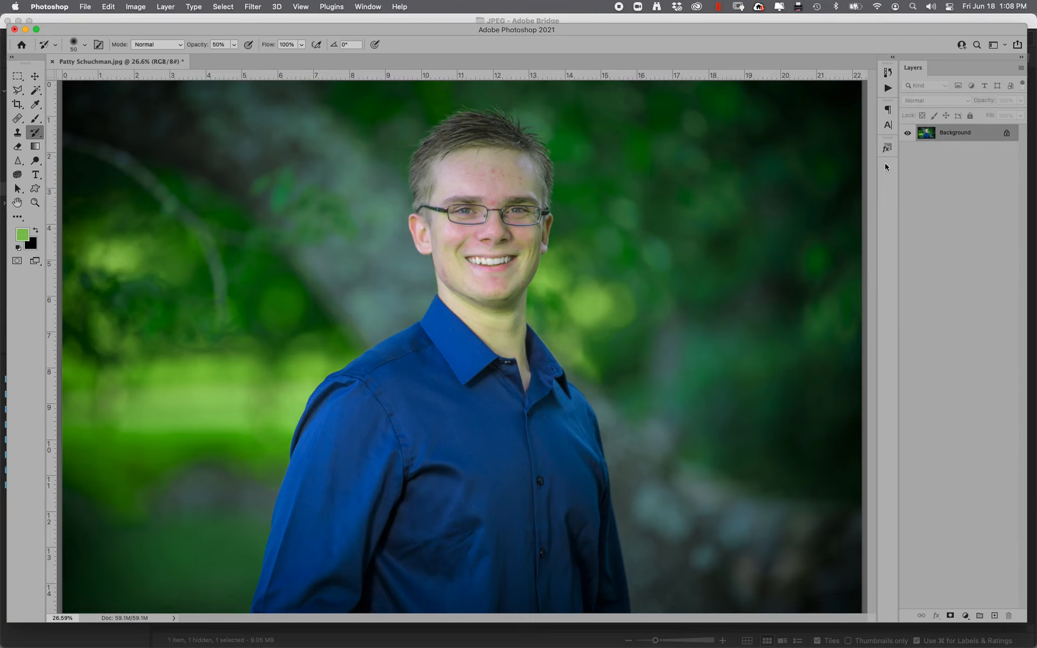
Step: Set the Hue/Saturation state as the History Brush source and return the photo to the last History Brush state before it
left_click(887, 72)
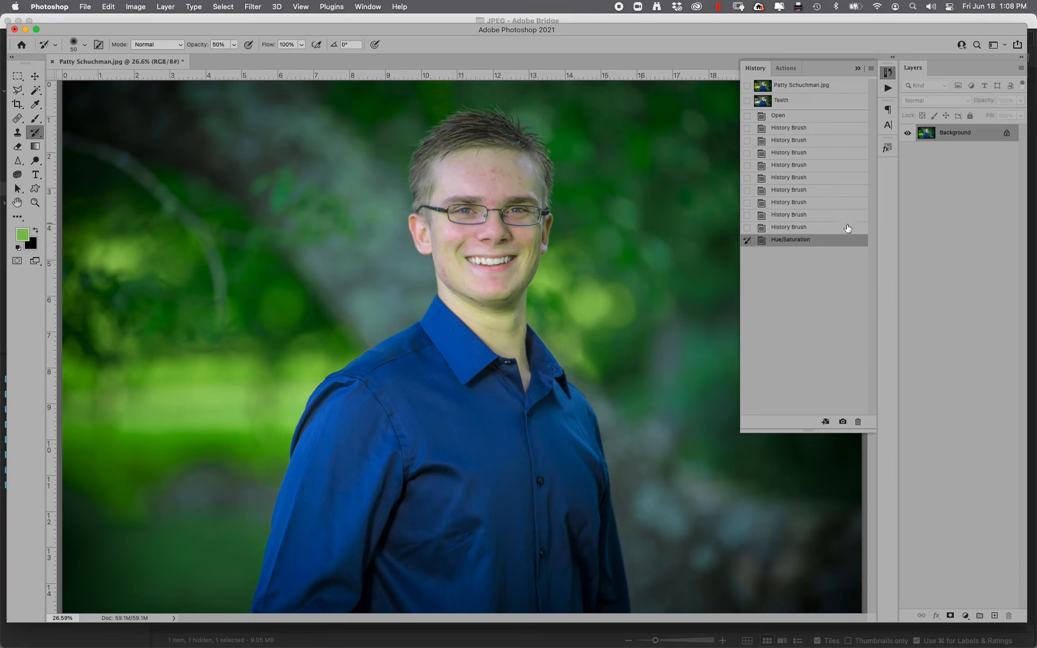
left_click(810, 228)
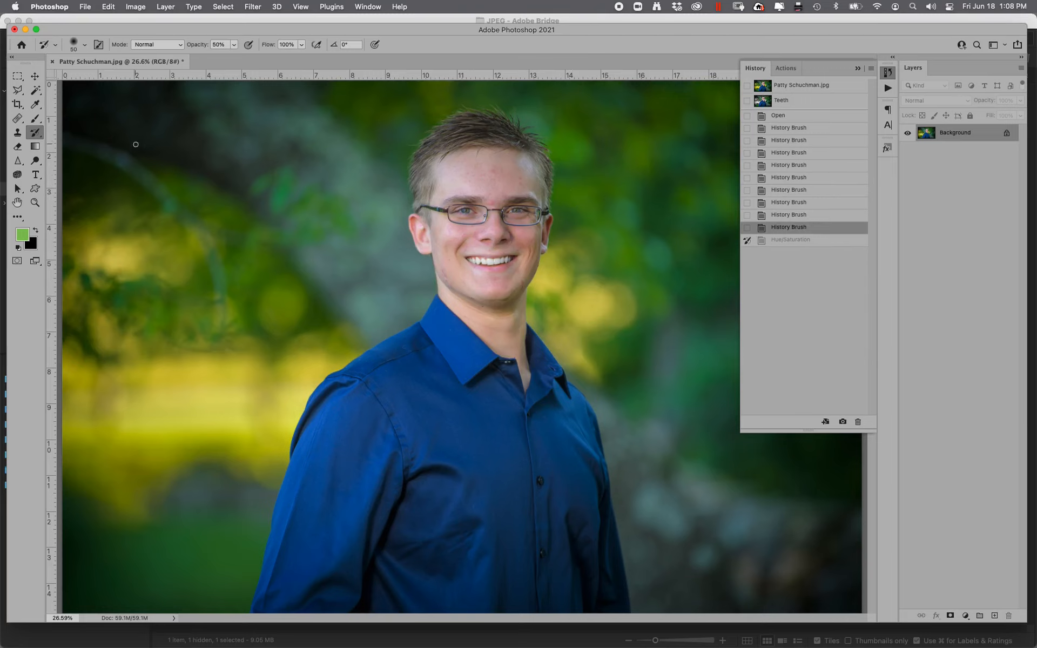
left_click(34, 136)
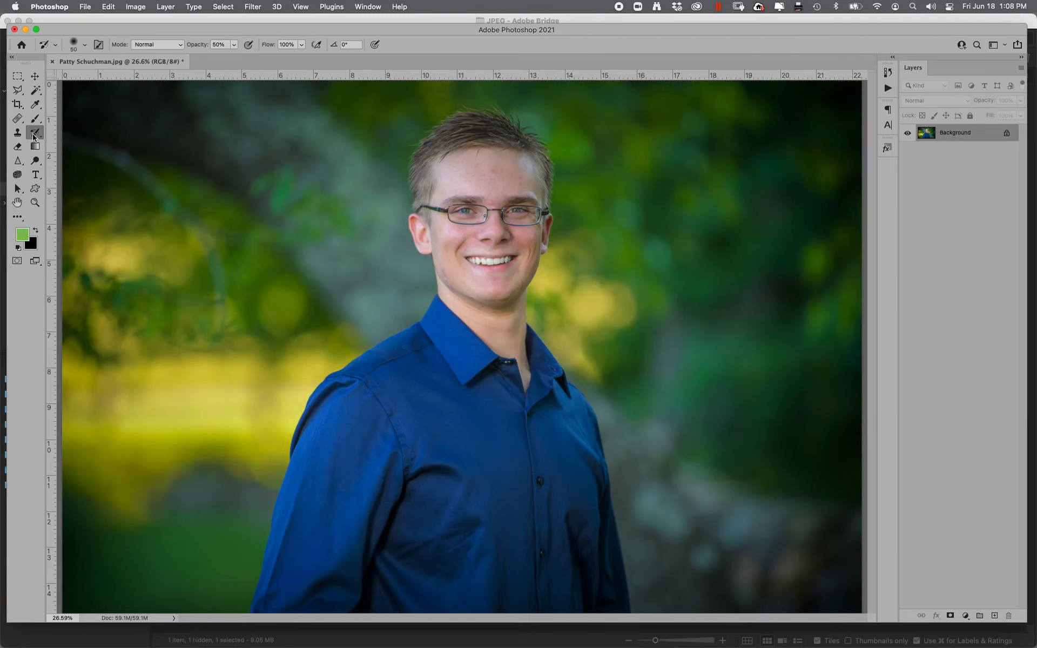
Step: Set the History Brush to 99% opacity and size 900, and paint the yellow background on the photo's left side green
left_click_drag(201, 47, 228, 48)
type("99")
key("Return")
key("super+minus")
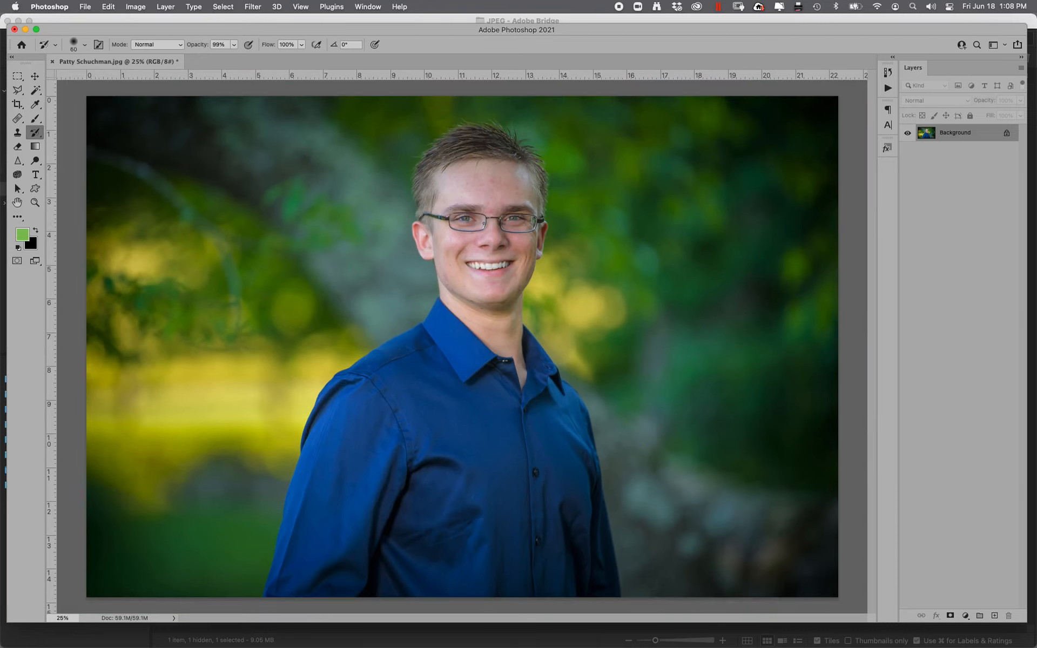
key("]")
key("]")
key("]")
key("]")
key("]")
mouse_move(189, 405)
left_mouse_down()
mouse_move(113, 450)
mouse_move(144, 463)
mouse_move(124, 344)
mouse_move(168, 254)
mouse_move(187, 231)
mouse_move(247, 309)
mouse_move(304, 182)
mouse_move(292, 152)
mouse_move(263, 268)
mouse_move(288, 337)
mouse_move(274, 340)
mouse_move(336, 314)
mouse_move(243, 418)
mouse_move(268, 449)
mouse_move(294, 386)
left_mouse_up()
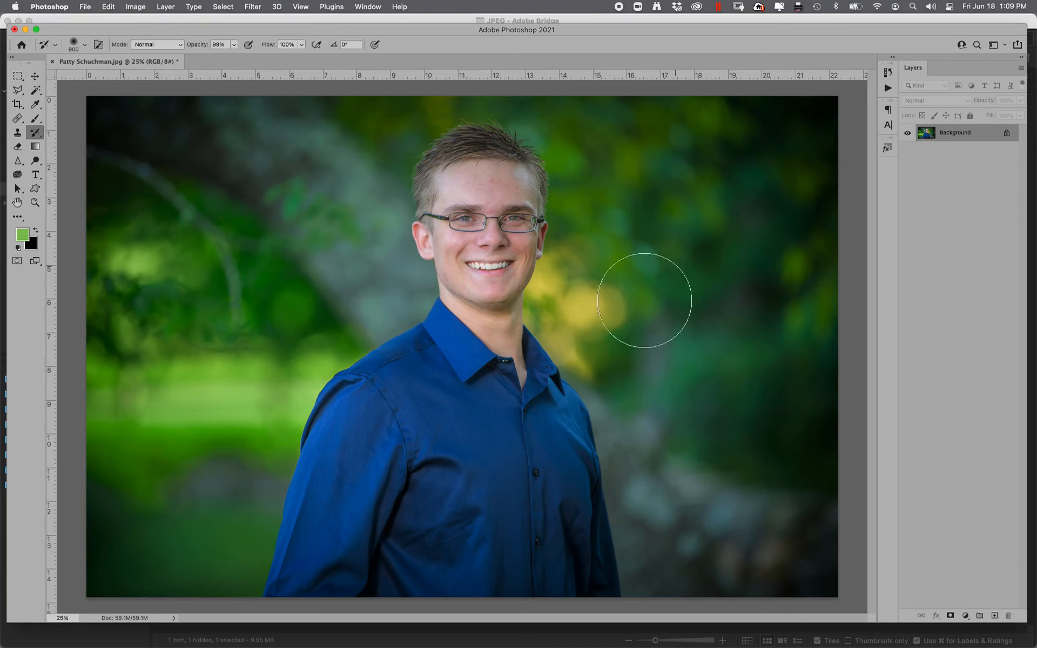
Step: Reduce the History Brush to size 400 and paint the yellow background patch right of the subject's neck green
key("[")
key("[")
key("[")
key("[")
key("[")
left_click(578, 308)
mouse_move(578, 307)
left_mouse_down()
mouse_move(577, 272)
mouse_move(571, 253)
mouse_move(592, 325)
mouse_move(583, 353)
mouse_move(603, 365)
mouse_move(561, 354)
mouse_move(555, 333)
mouse_move(570, 310)
mouse_move(599, 332)
mouse_move(623, 316)
mouse_move(594, 372)
left_mouse_up()
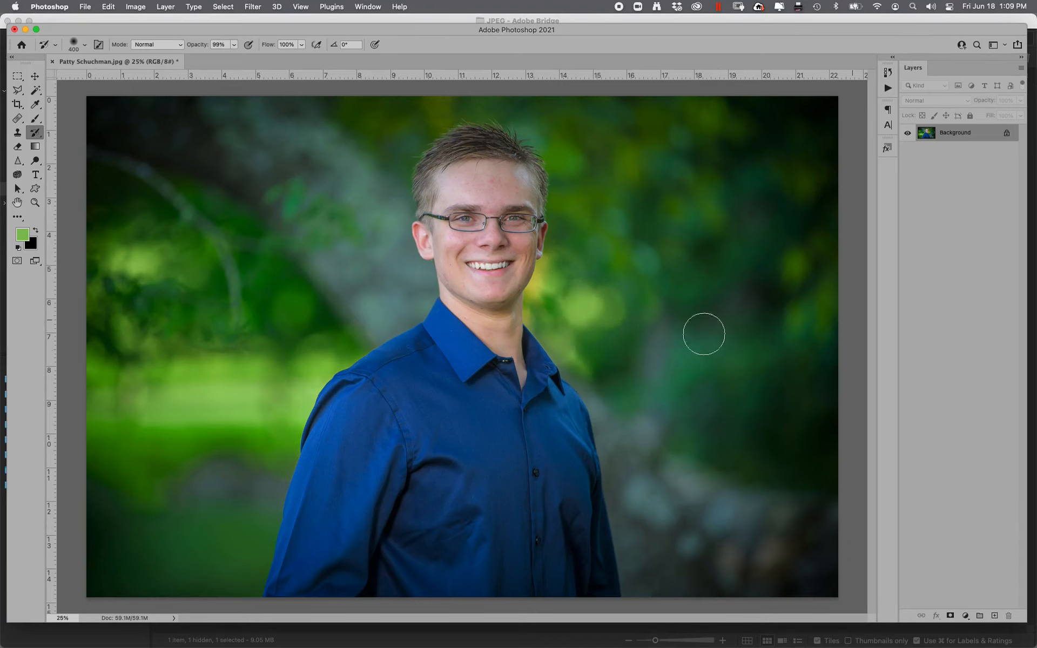
Step: Reduce the History Brush to size 100 and paint the remaining yellow edge beside the subject's jaw, neck and collar green
left_click(35, 202)
left_click_drag(499, 230, 782, 432)
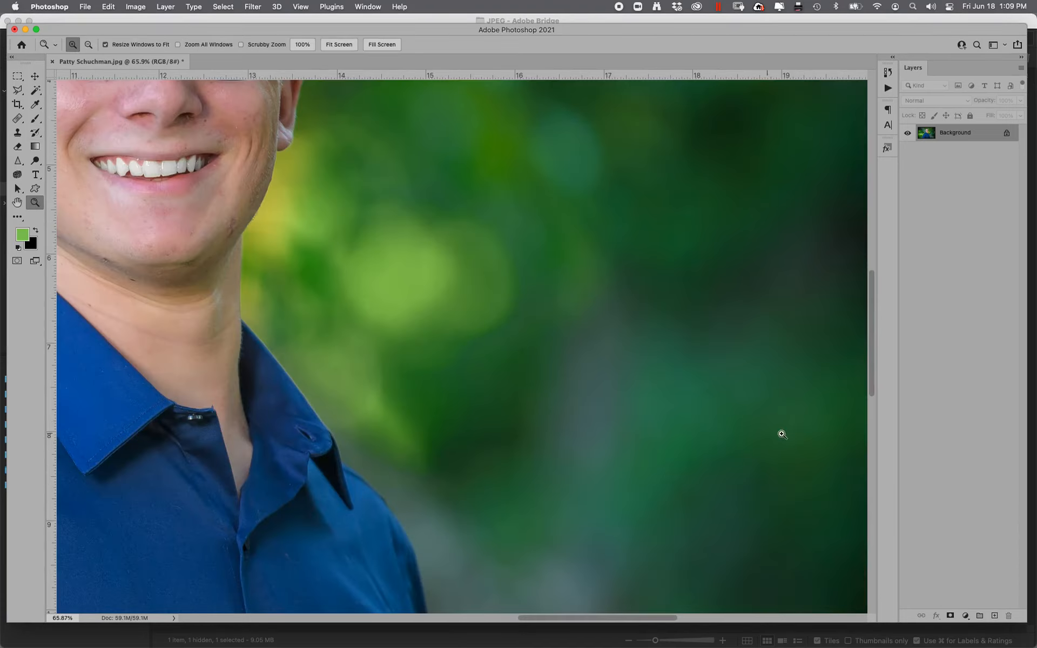
left_click(35, 132)
key("bracketleft")
key("bracketleft")
key("bracketleft")
key("bracketleft")
key("bracketleft")
key("bracketleft")
key("bracketleft")
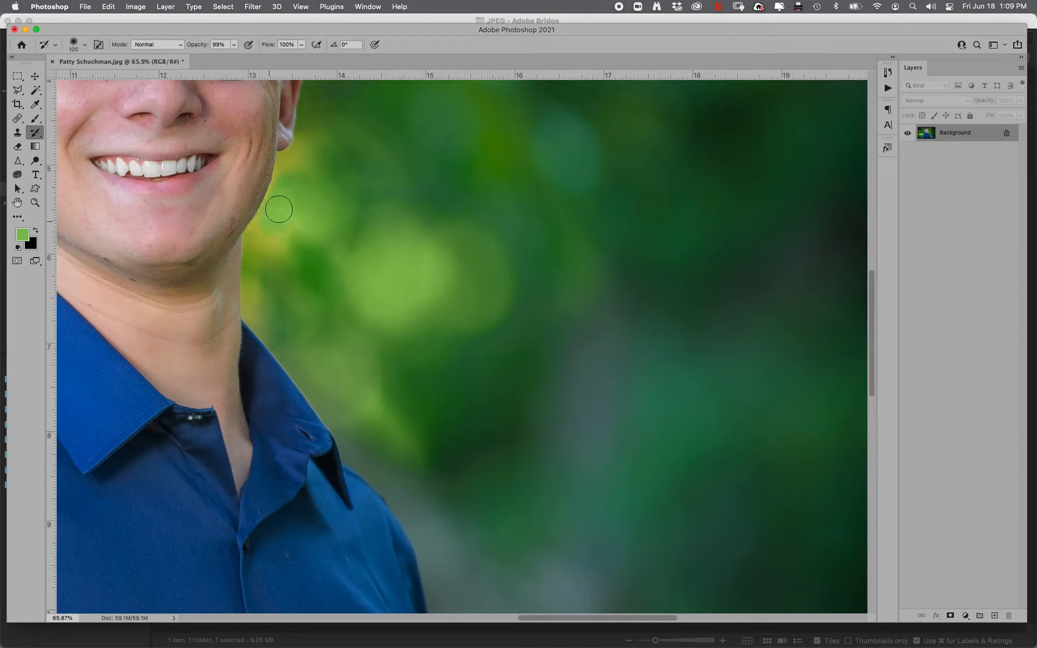
mouse_move(277, 208)
left_mouse_down()
mouse_move(258, 246)
mouse_move(260, 321)
mouse_move(292, 211)
mouse_move(293, 157)
mouse_move(312, 137)
left_mouse_up()
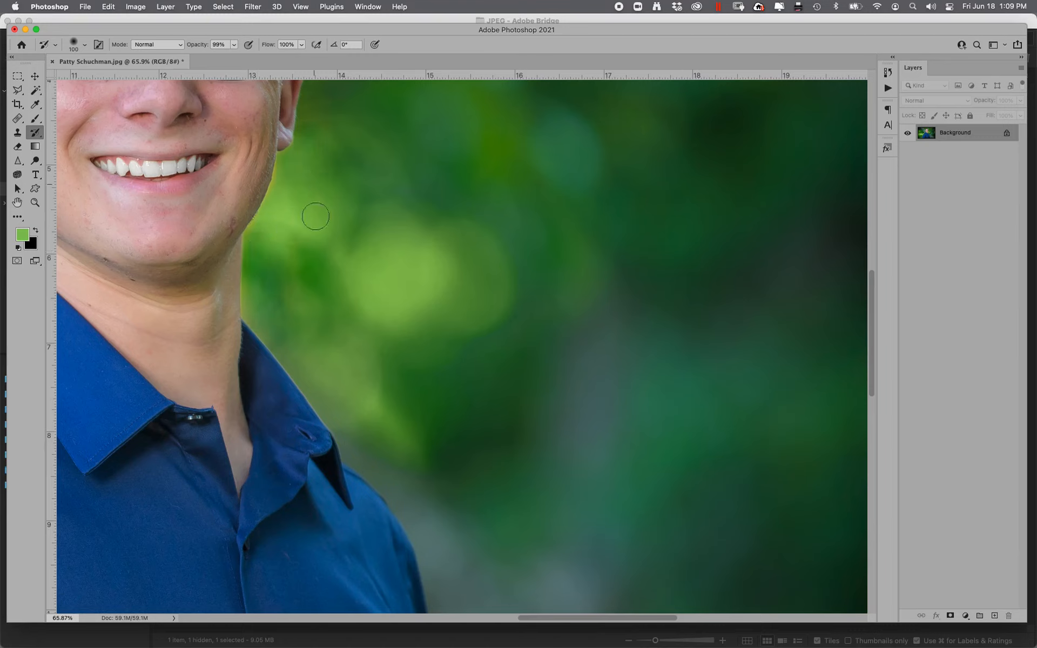
mouse_move(282, 194)
left_mouse_down()
mouse_move(289, 169)
mouse_move(253, 245)
mouse_move(257, 299)
mouse_move(266, 325)
left_mouse_up()
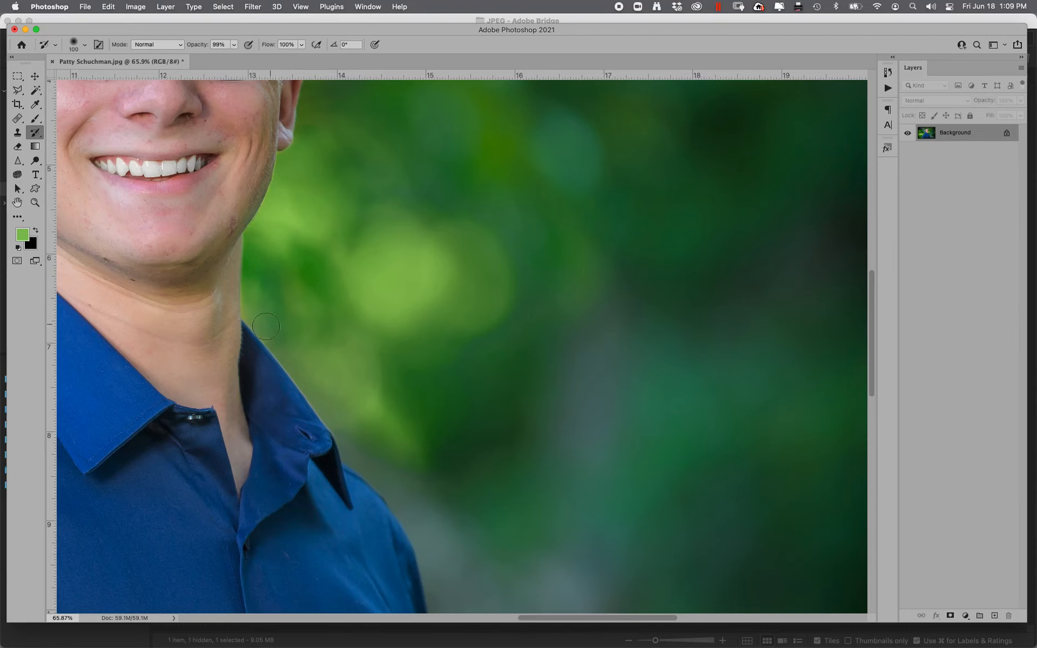
key("super+0")
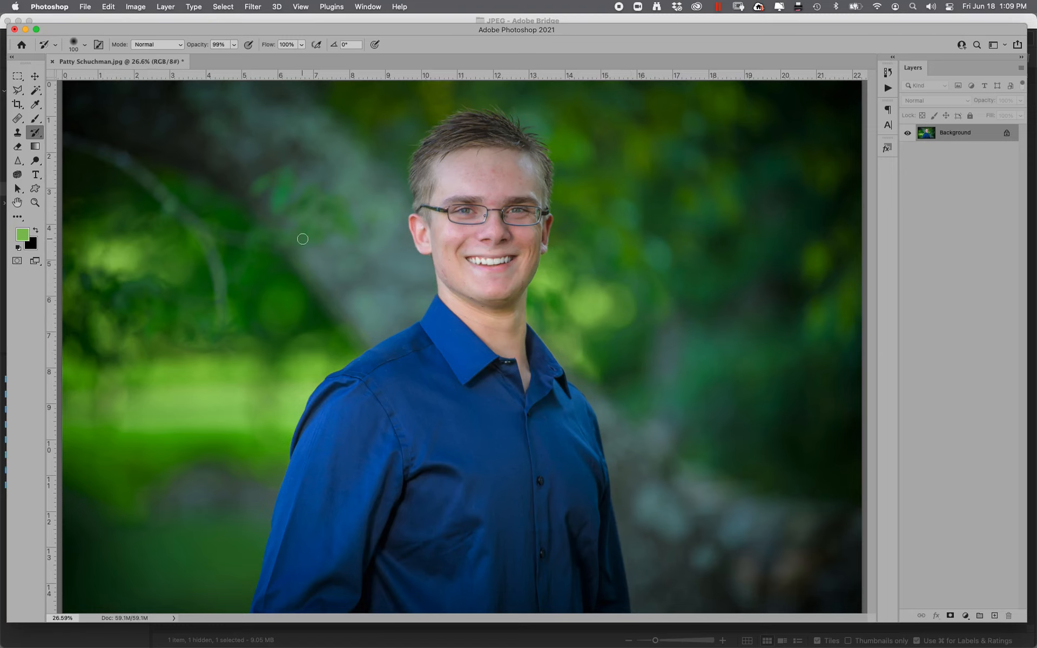
key("super+minus")
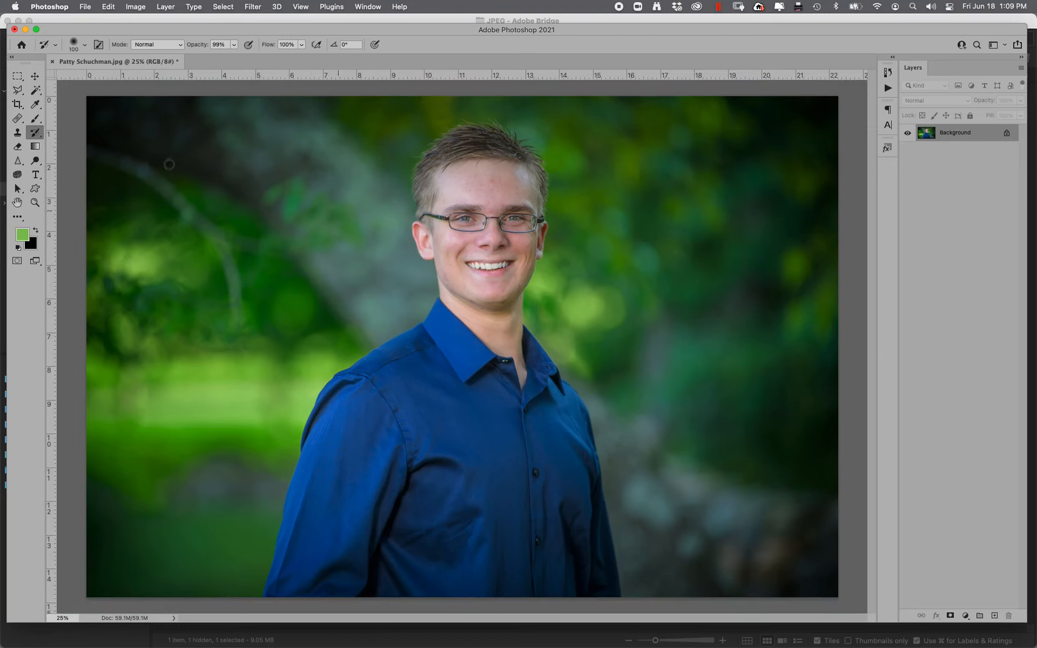
Step: Brighten the background on the photo's left with the Dodge tool at size 1700, Shadows range and 100% exposure
left_click(35, 160)
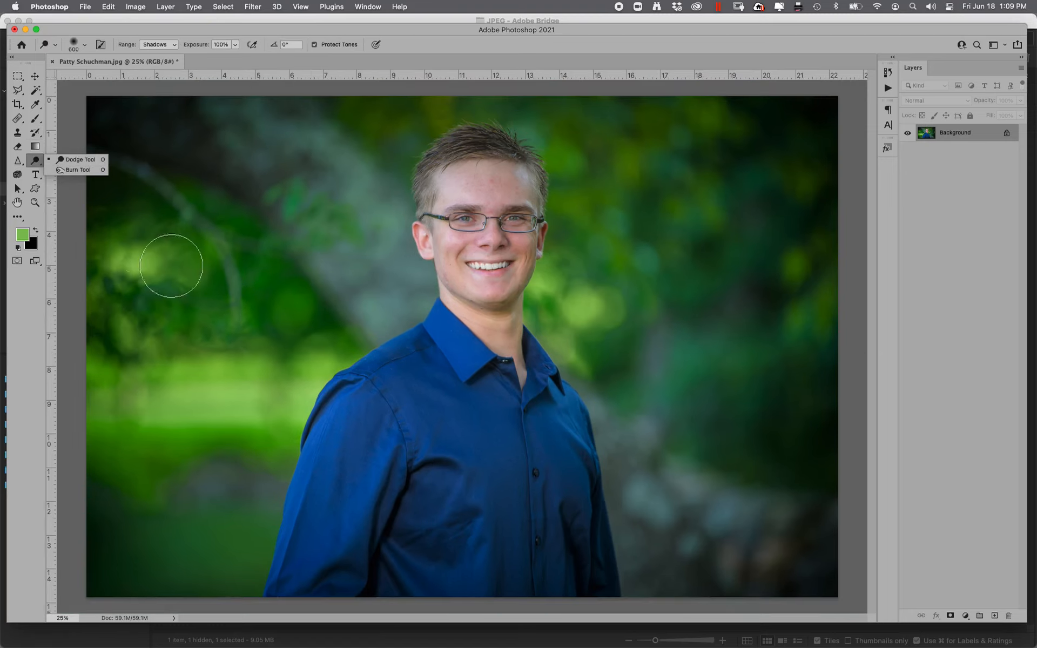
key("bracketright")
key("bracketright")
key("bracketright")
key("bracketright")
key("bracketright")
key("bracketright")
key("bracketright")
key("bracketright")
key("bracketright")
key("bracketright")
key("bracketright")
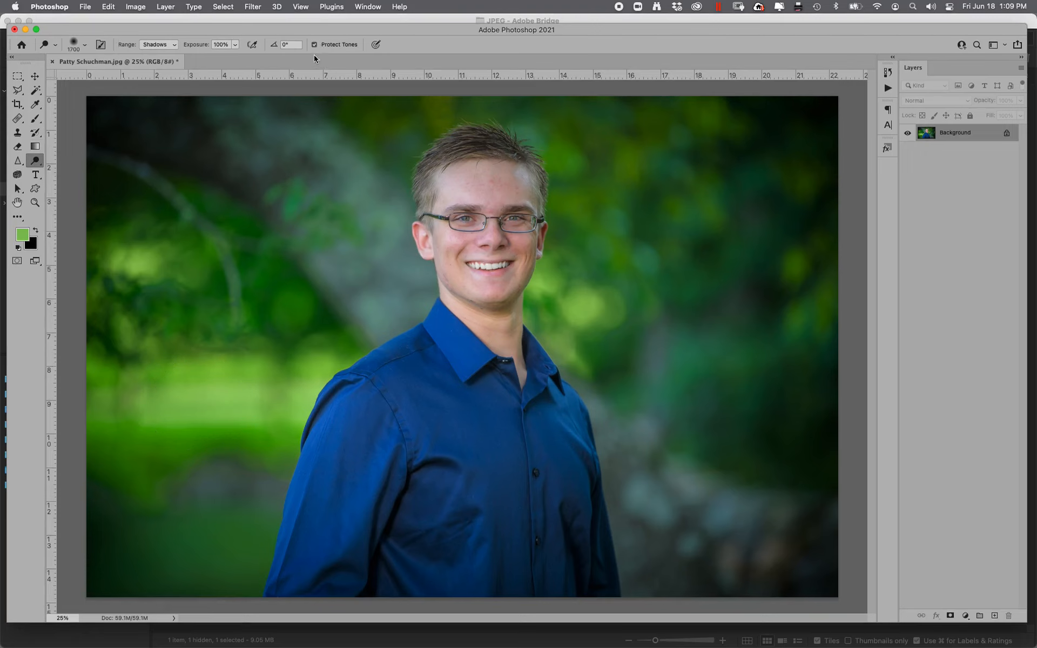
left_click_drag(247, 366, 236, 345)
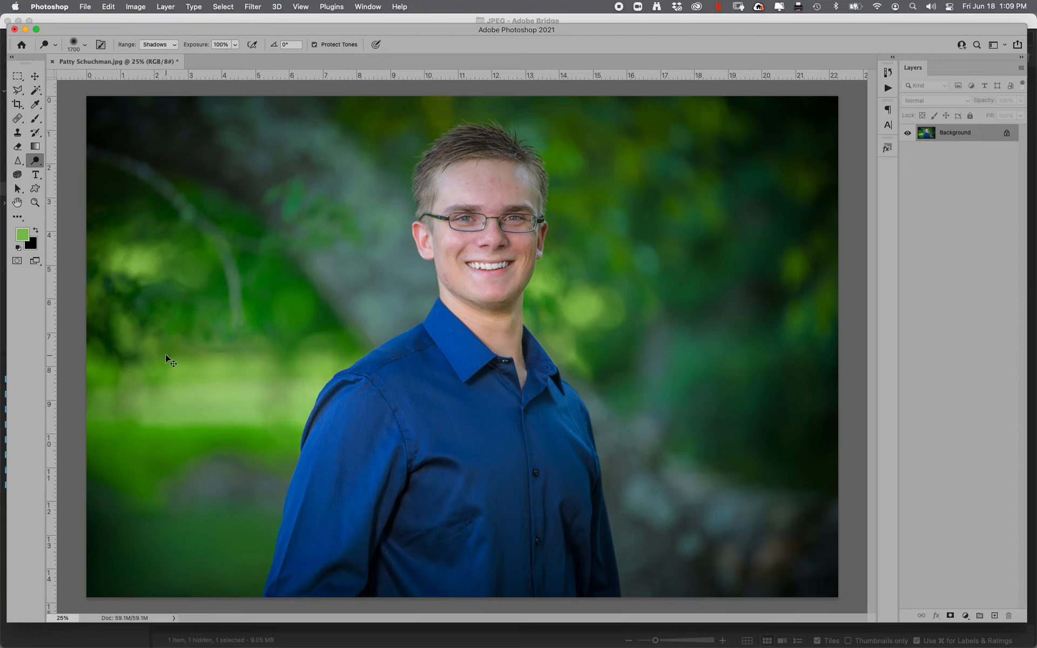
Step: Darken the background on both sides of the subject with the Burn tool at size 2200, Midtones range and 30% exposure
left_click(38, 164)
left_click(70, 171)
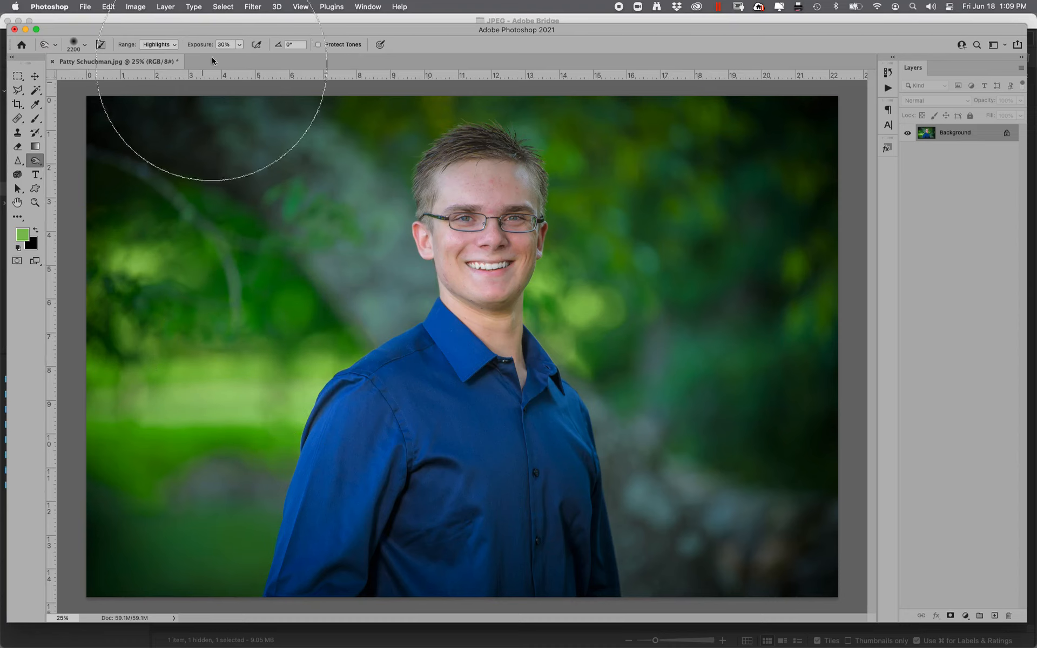
left_click(156, 46)
left_click(164, 37)
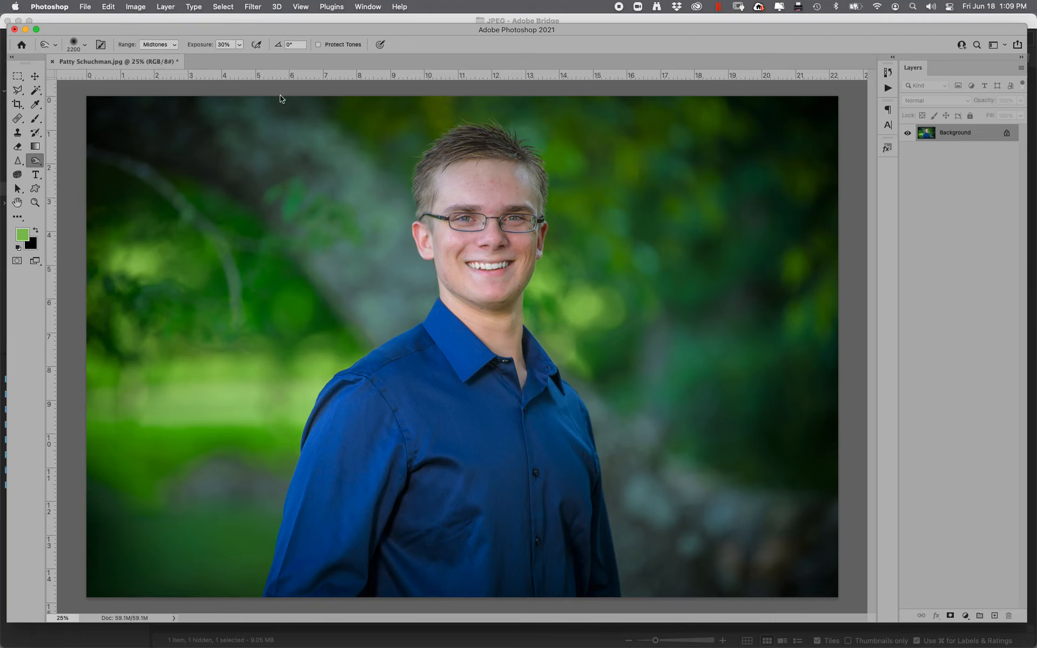
mouse_move(185, 492)
left_mouse_down()
mouse_move(173, 486)
mouse_move(230, 480)
left_mouse_up()
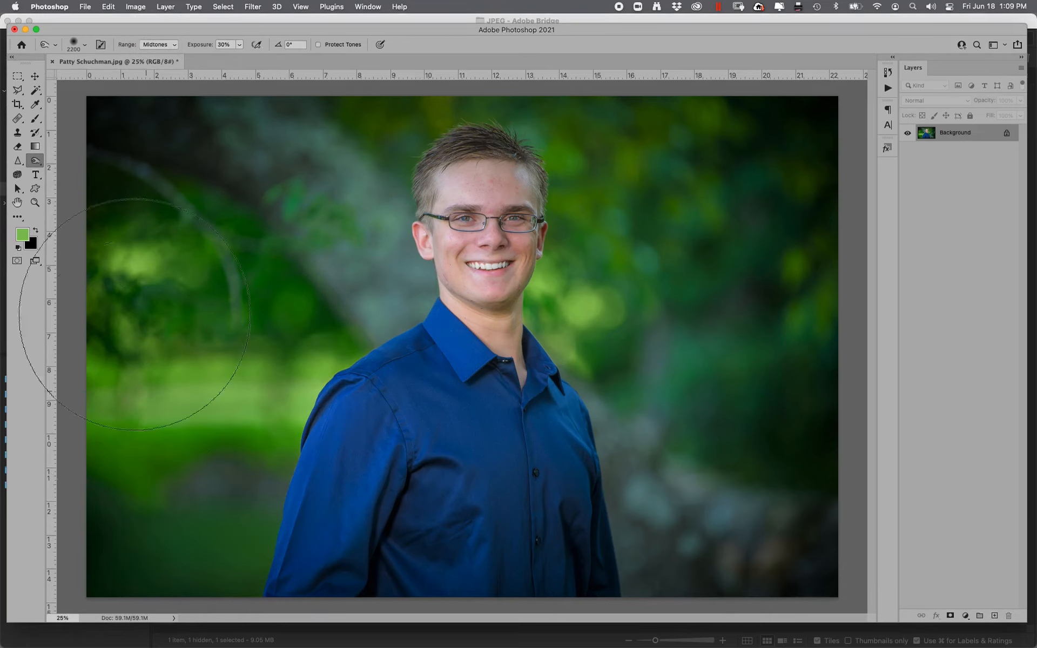
left_click_drag(135, 314, 143, 275)
left_click_drag(672, 354, 722, 105)
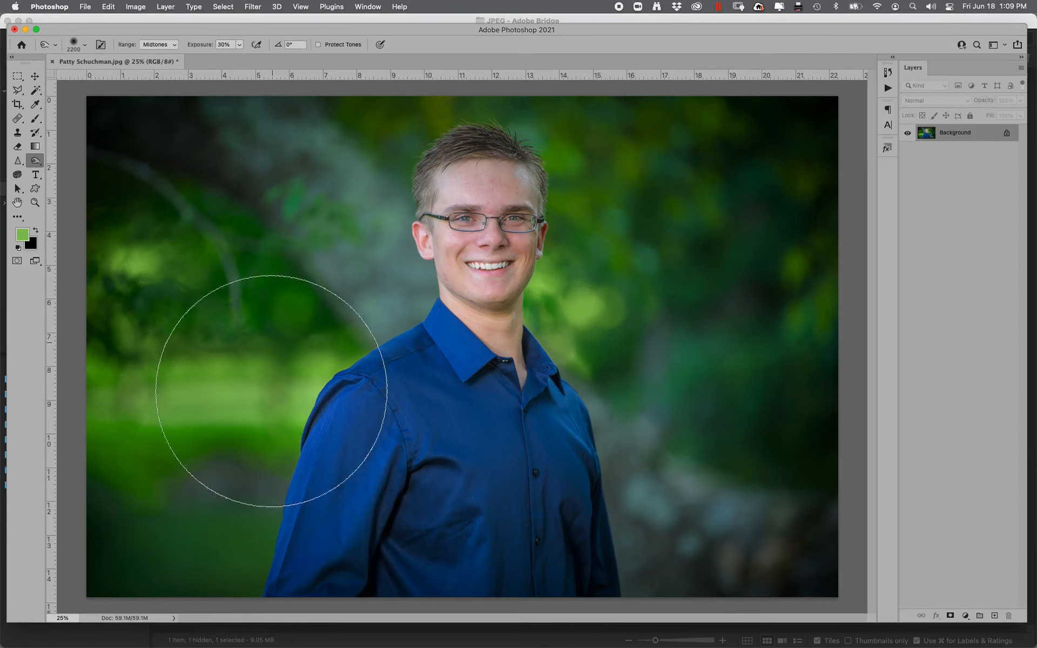
mouse_move(272, 391)
left_mouse_down()
mouse_move(162, 637)
mouse_move(165, 610)
left_mouse_up()
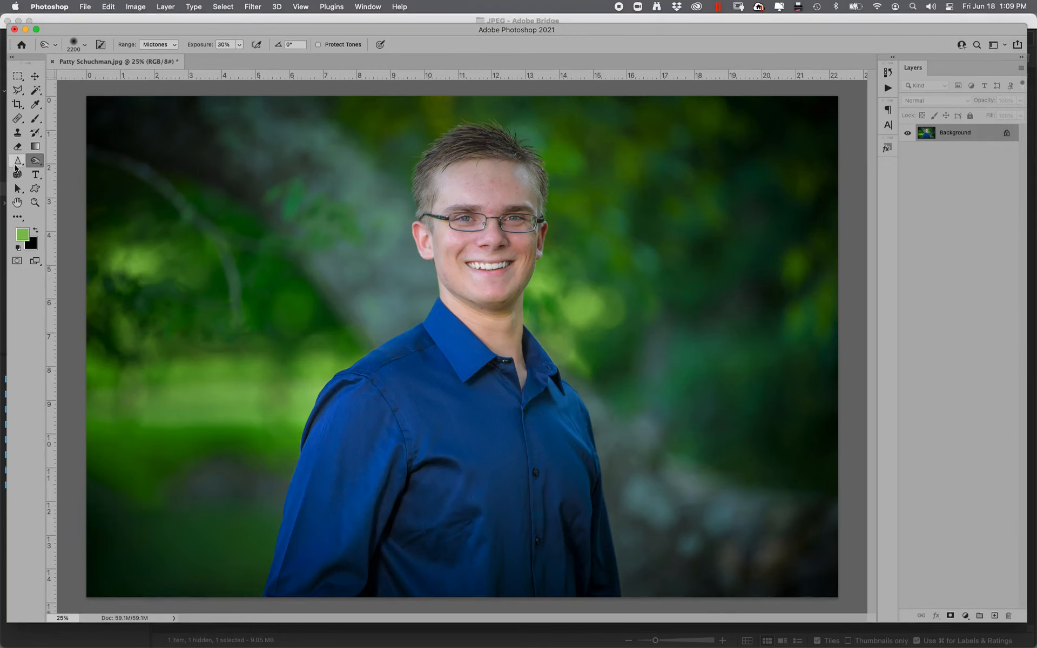
Step: Sample the dark green background and paint it over the gray patch beside the sleeve with a size 500 brush in Color mode
left_click(35, 203)
left_click_drag(144, 390, 392, 564)
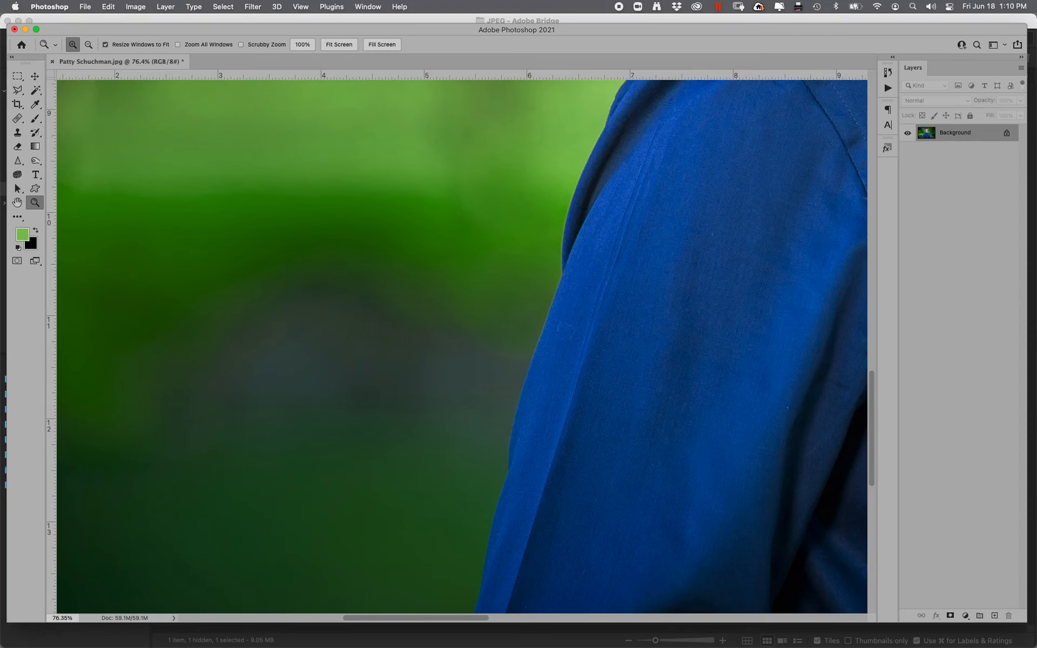
left_click(35, 118)
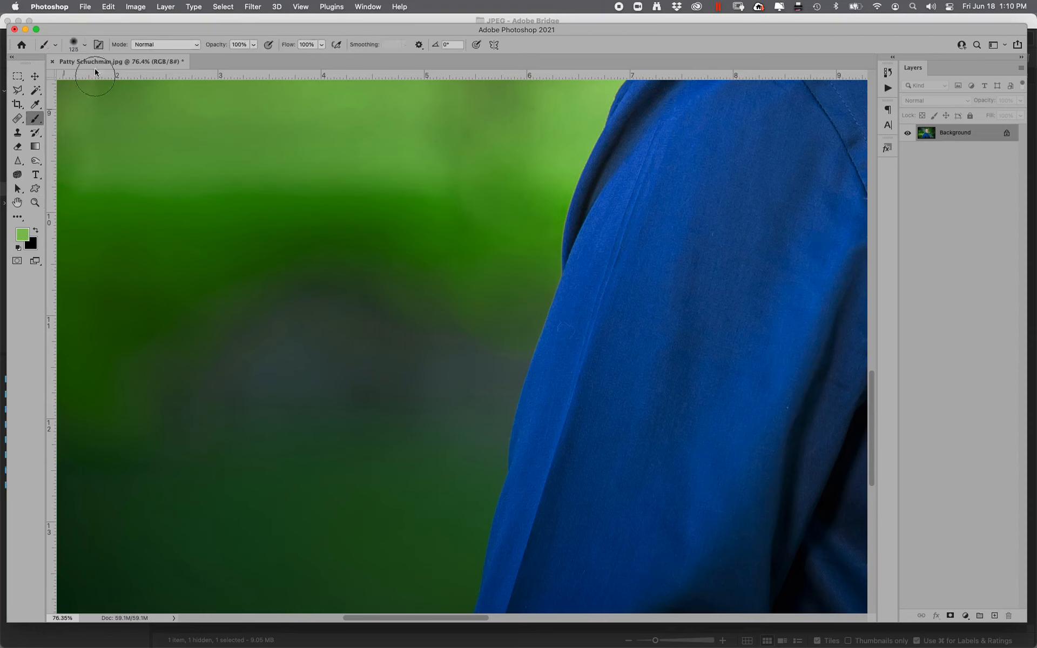
left_click(154, 45)
left_click(179, 354)
left_click(152, 263, "alt")
key("bracketright")
key("bracketright")
key("bracketright")
key("bracketright")
key("bracketright")
key("bracketright")
key("bracketright")
mouse_move(326, 315)
left_mouse_down()
mouse_move(350, 312)
mouse_move(204, 423)
mouse_move(314, 331)
mouse_move(410, 380)
left_mouse_up()
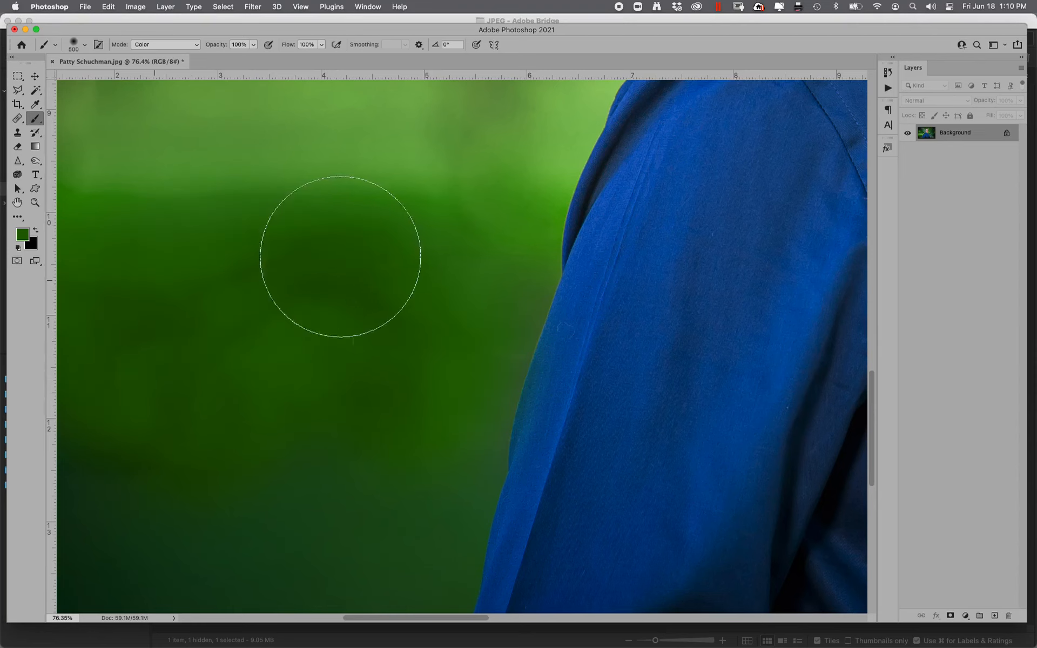
Step: Recolor the gray branch on the photo's left and the rocks right of the subject green, undoing strokes that spill onto the shirt
key("super+minus")
key("super+minus")
key("super+minus")
key("super+minus")
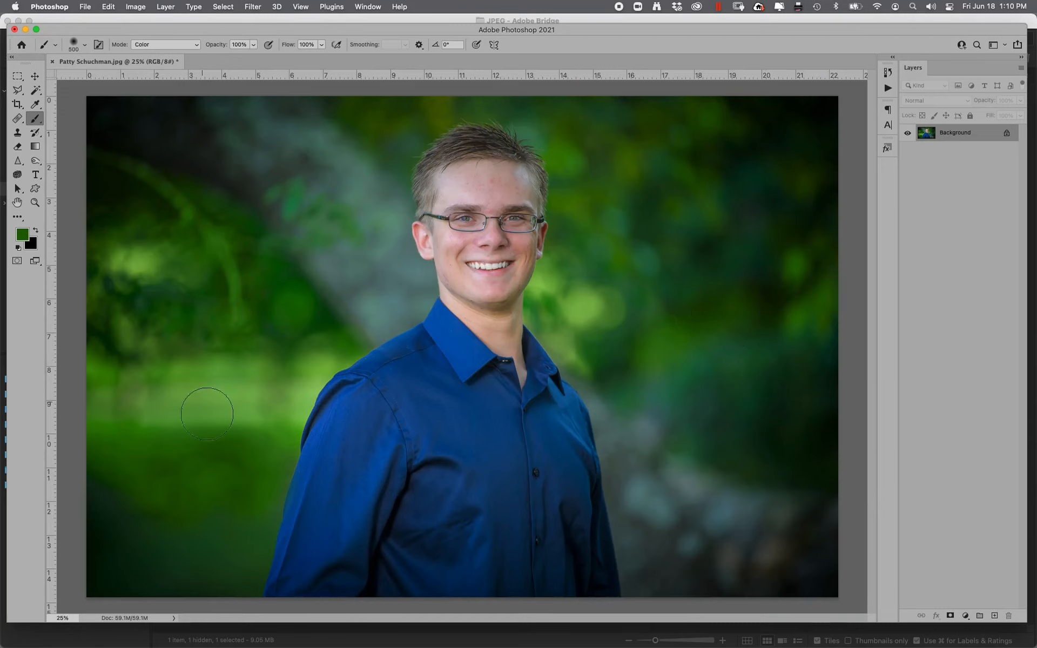
mouse_move(643, 475)
left_mouse_down()
mouse_move(614, 452)
mouse_move(622, 412)
left_mouse_up()
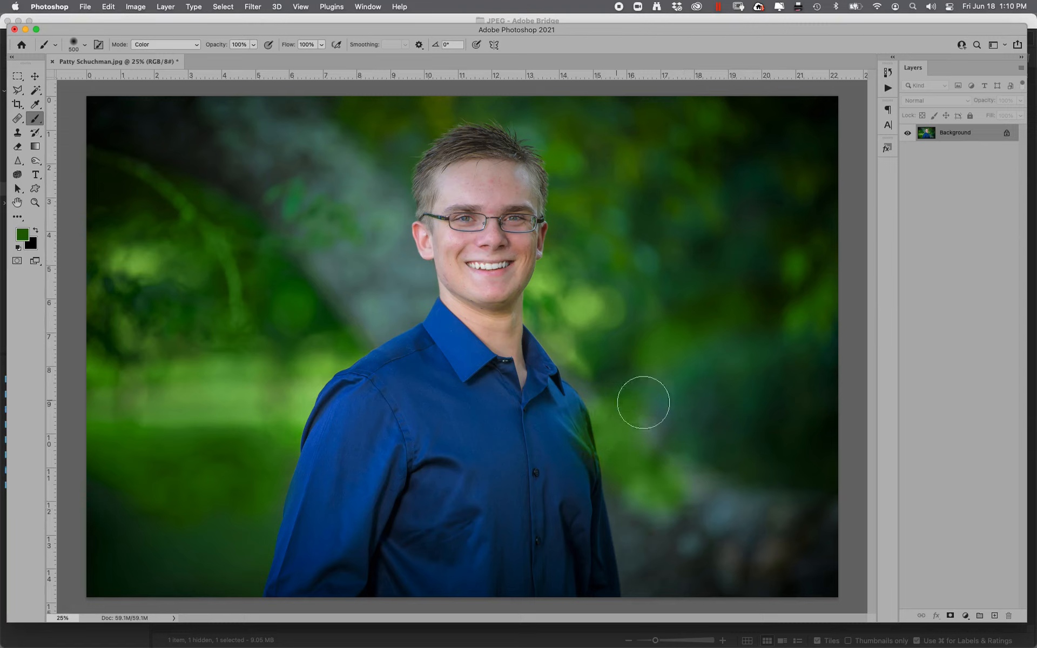
key("super+z")
key("super+z")
mouse_move(652, 457)
left_mouse_down()
mouse_move(742, 505)
mouse_move(836, 513)
mouse_move(720, 485)
mouse_move(743, 576)
mouse_move(731, 580)
mouse_move(806, 598)
left_mouse_up()
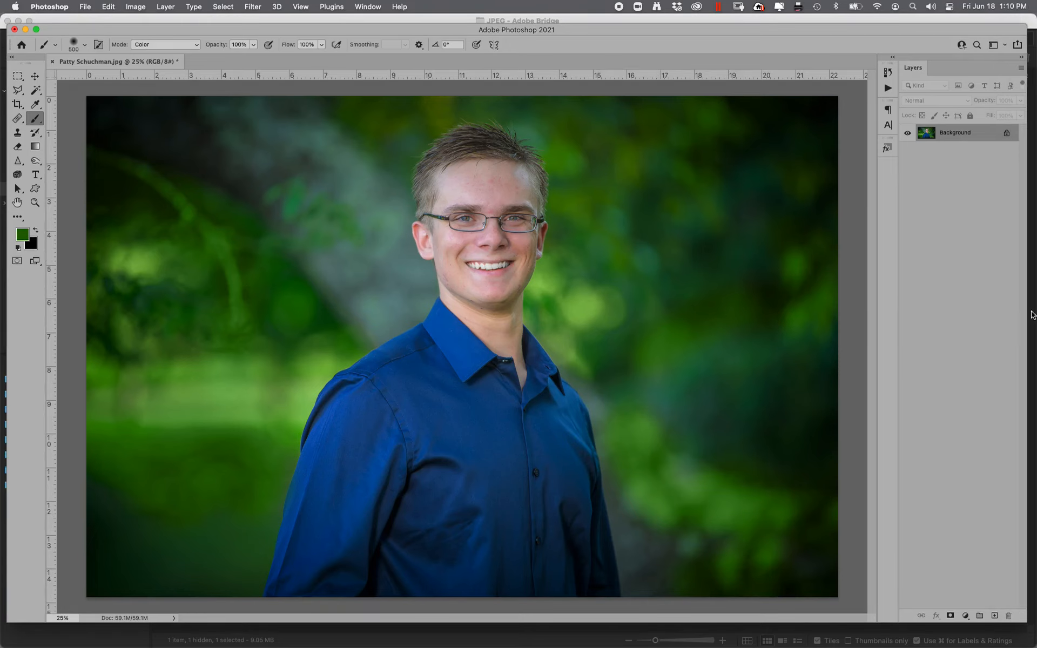
Step: Restore the default black and white colors and paint the catchlights in both pupils black with a size 20 brush in Normal mode
left_click(17, 248)
left_click(35, 202)
left_click_drag(411, 187, 578, 249)
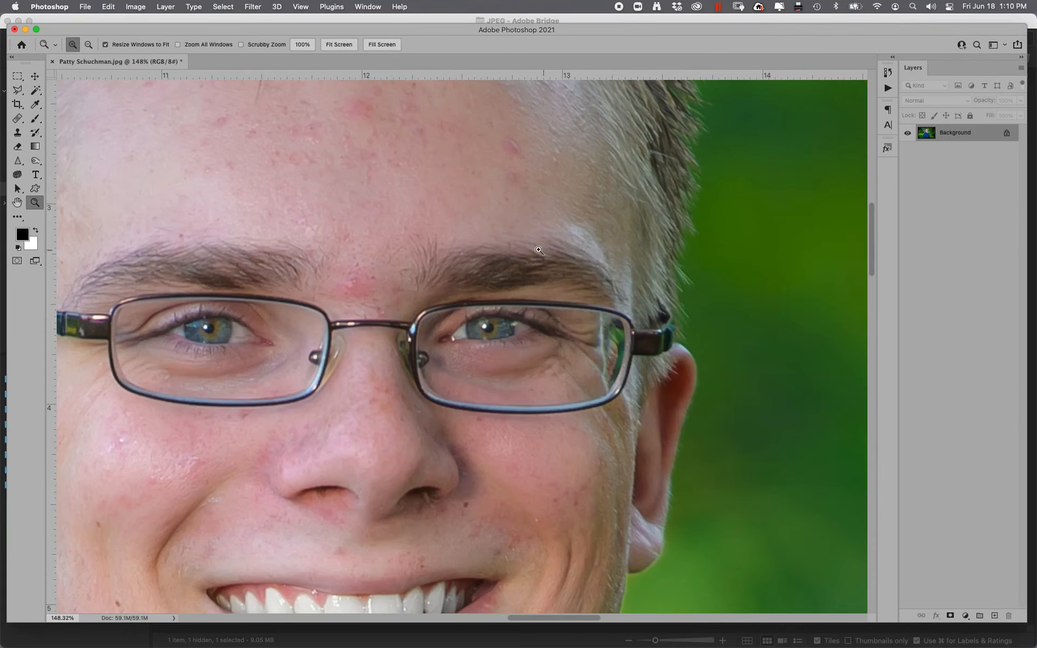
left_click_drag(92, 226, 728, 436)
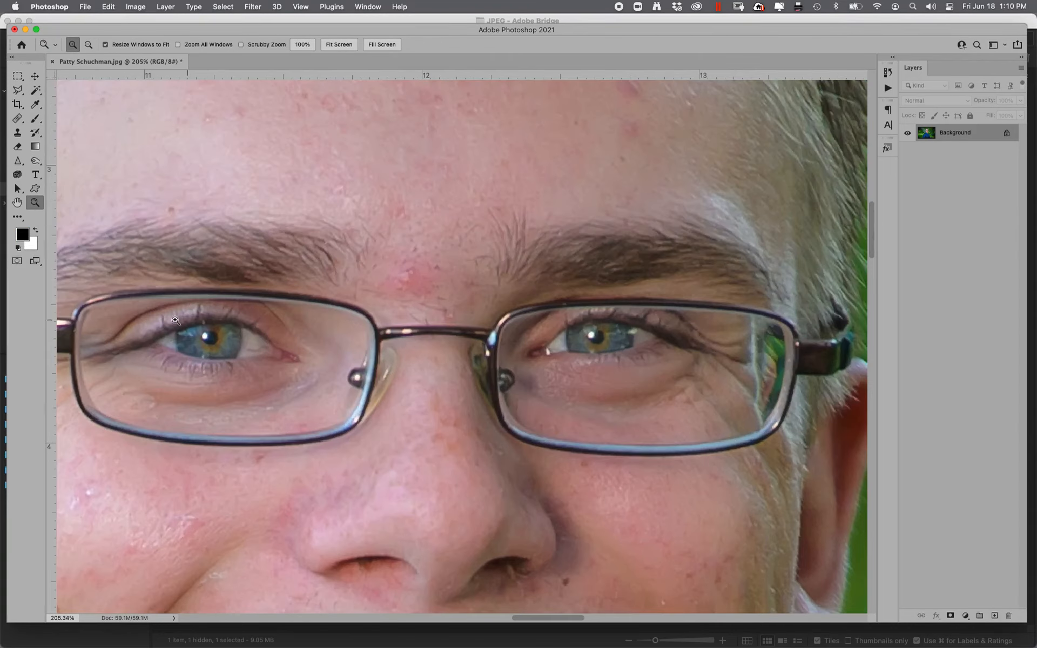
left_click_drag(51, 212, 21, 380)
left_click_drag(135, 222, 822, 468)
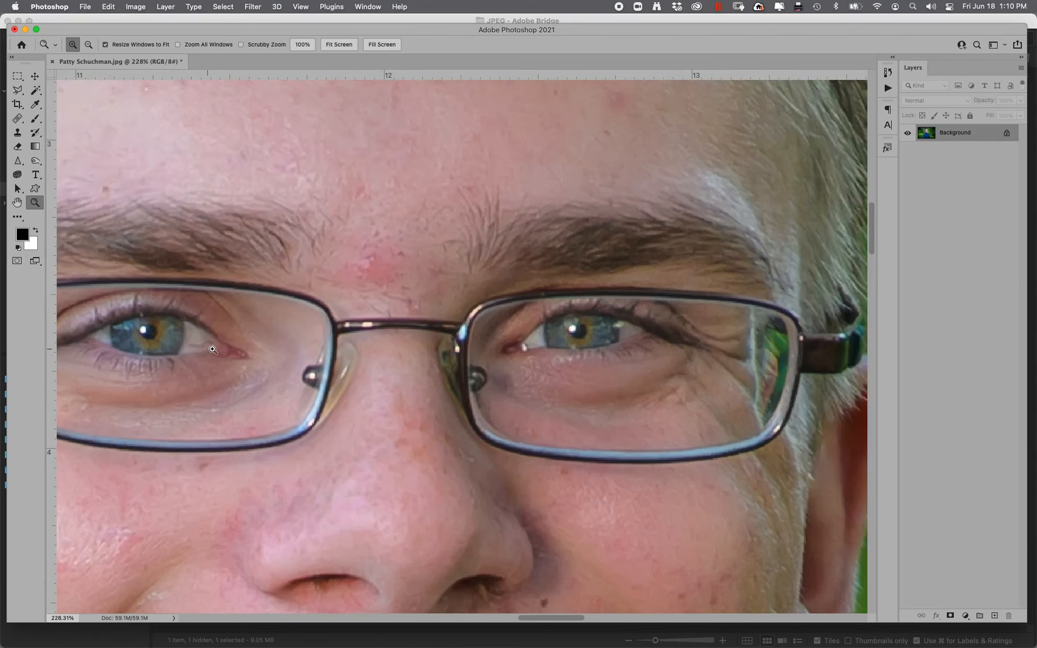
left_click_drag(330, 388, 363, 374)
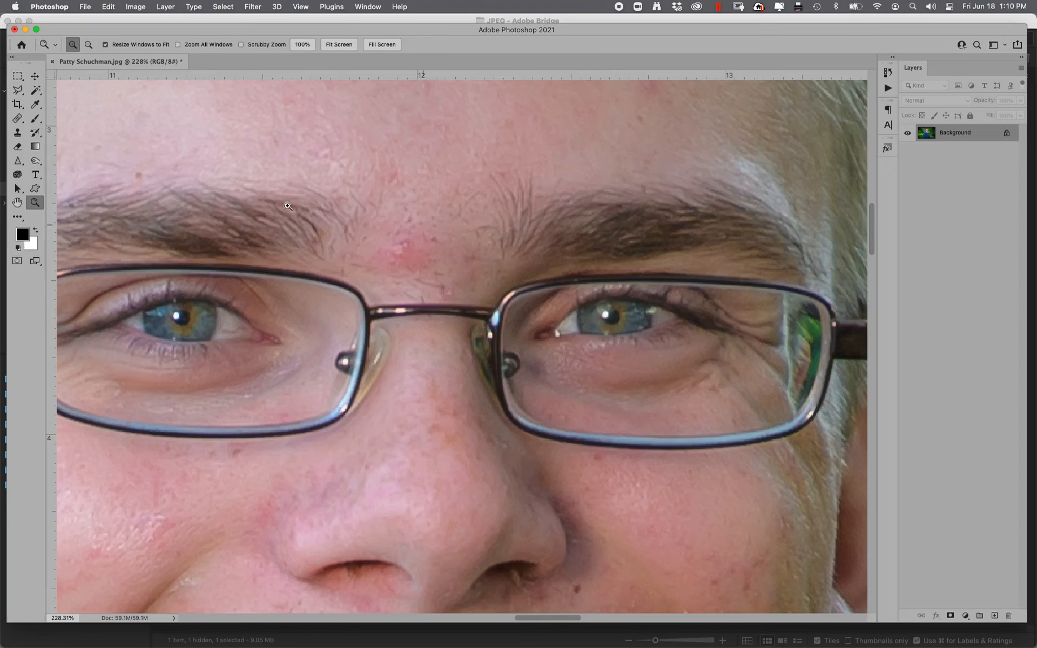
left_click(35, 118)
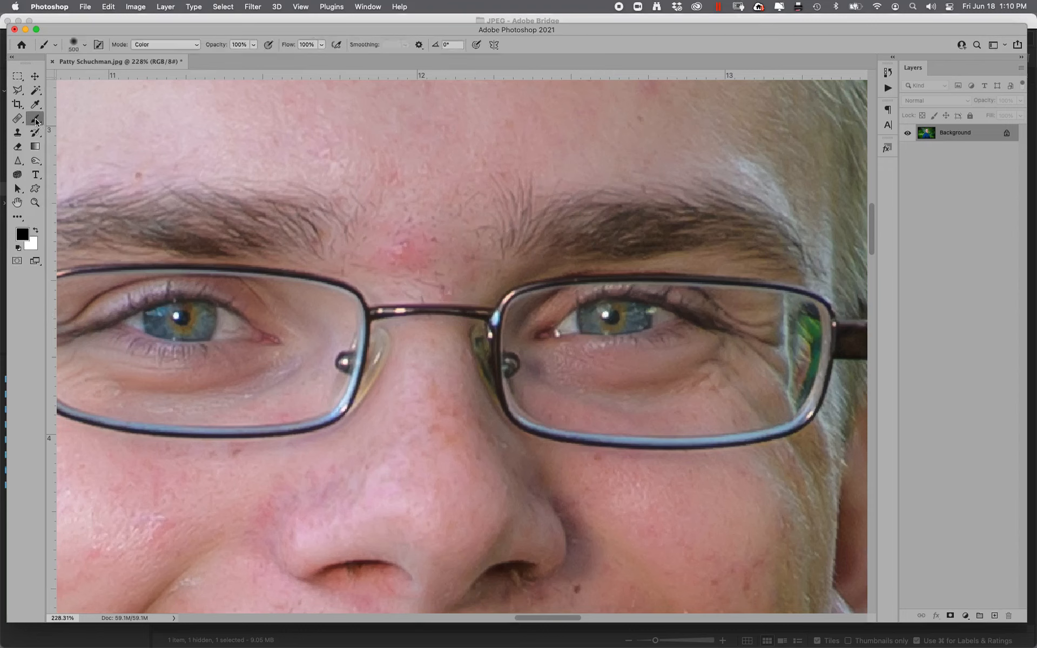
key("bracketleft")
key("bracketleft")
key("bracketleft")
key("bracketleft")
key("bracketleft")
key("bracketleft")
key("bracketleft")
key("bracketleft")
key("bracketleft")
key("bracketleft")
key("bracketleft")
key("bracketleft")
key("bracketleft")
key("bracketleft")
key("bracketleft")
left_click(176, 46)
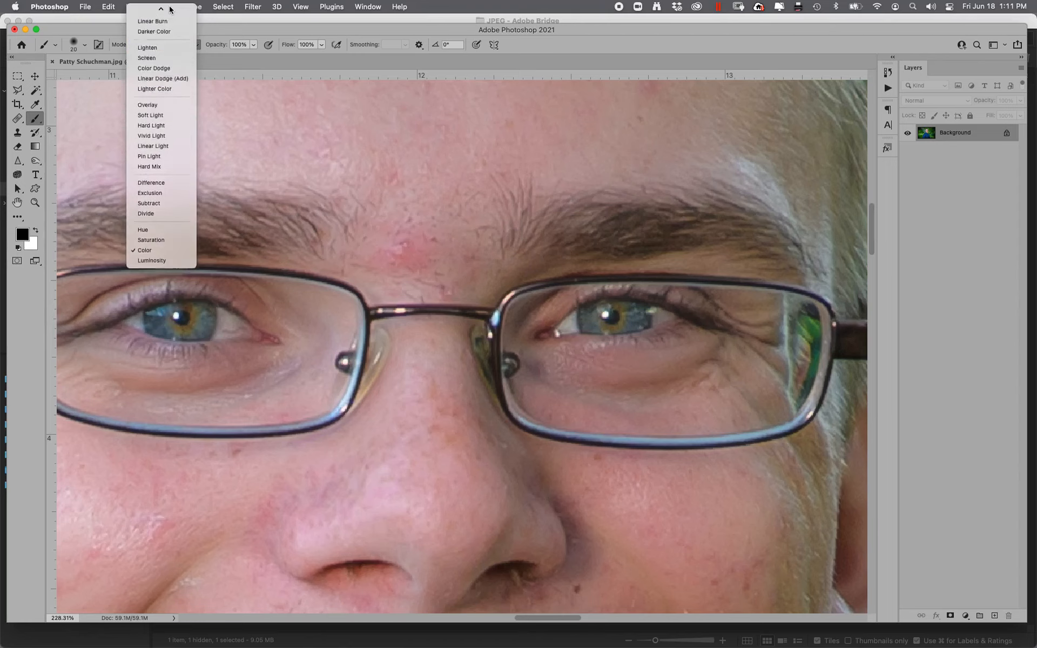
left_click(152, 12)
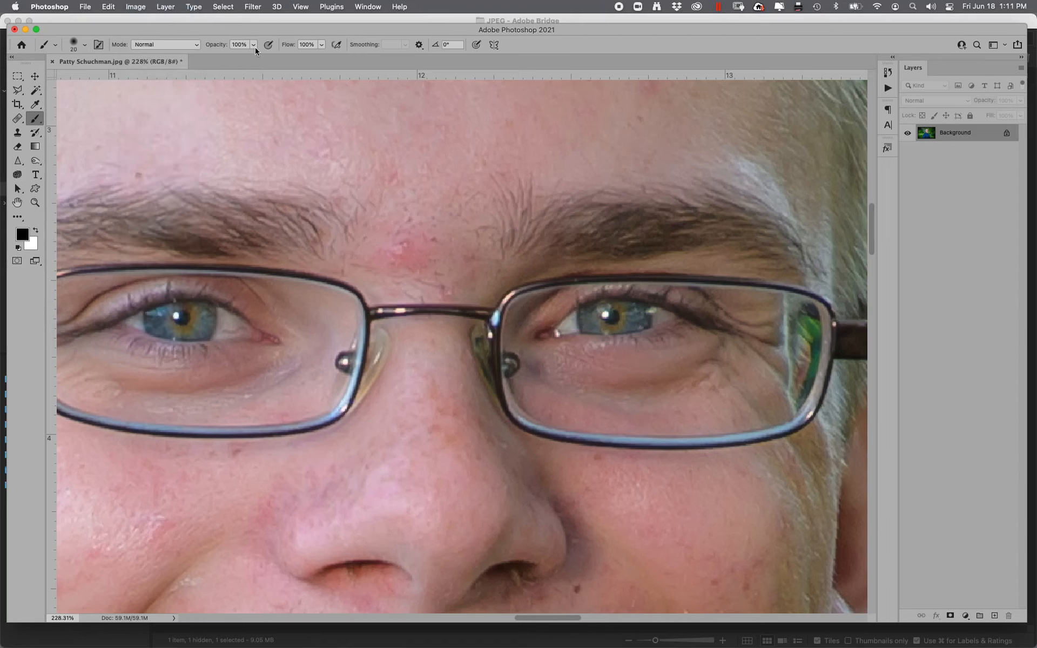
left_click(181, 319)
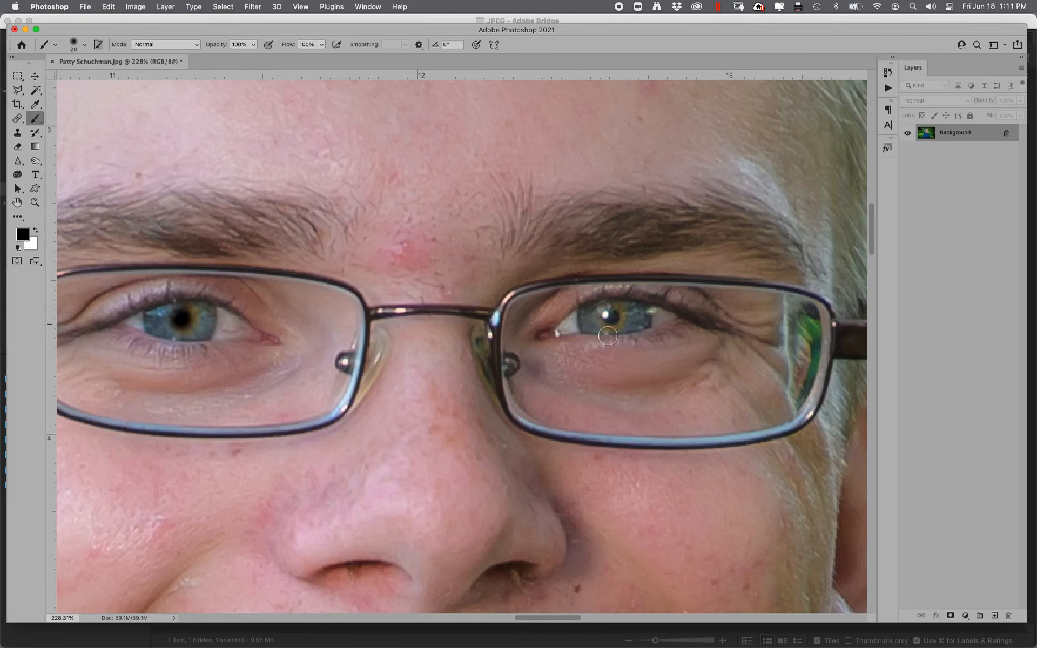
left_click(613, 318)
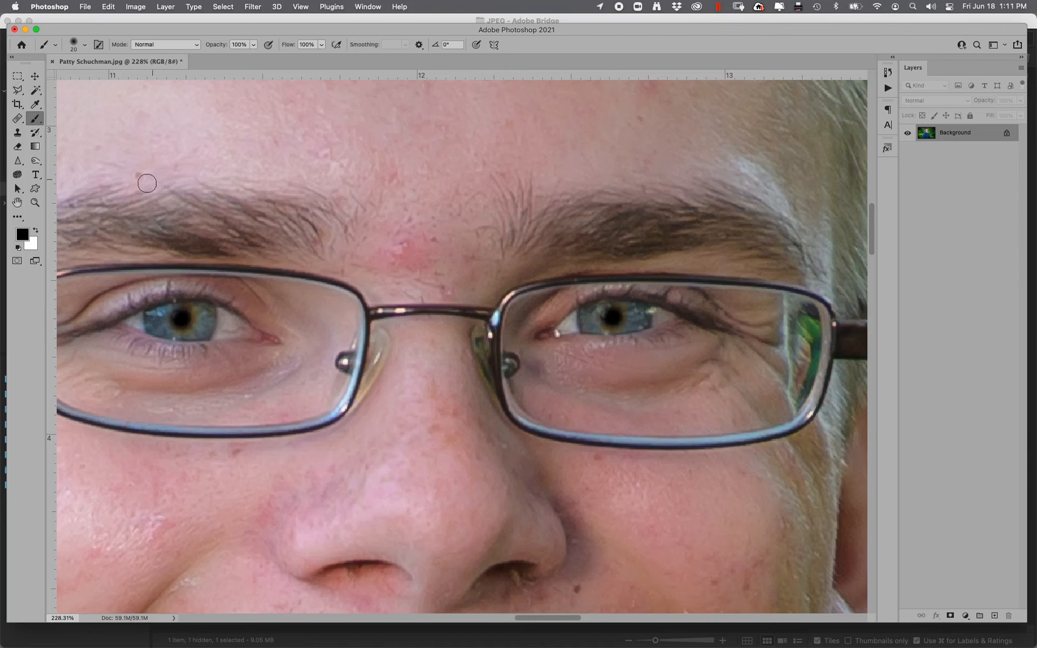
Step: Lighten both irises with the Dodge tool at size 20, Midtones range, 46% exposure and Protect Tones off
left_click_drag(36, 161, 76, 155)
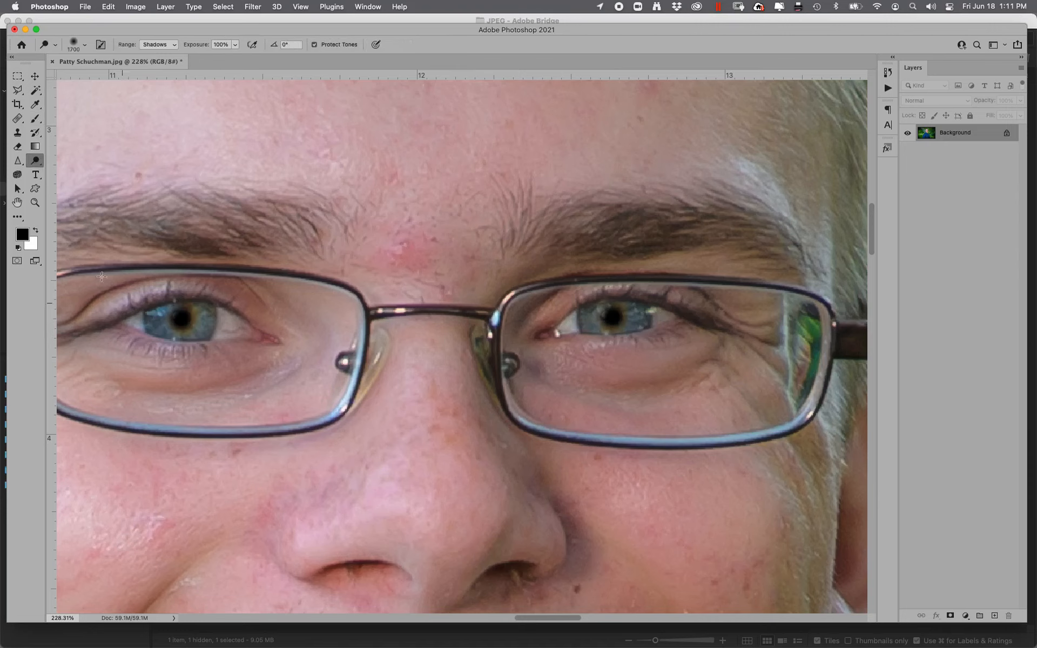
key("bracketleft")
key("bracketleft")
key("bracketleft")
key("bracketleft")
key("bracketleft")
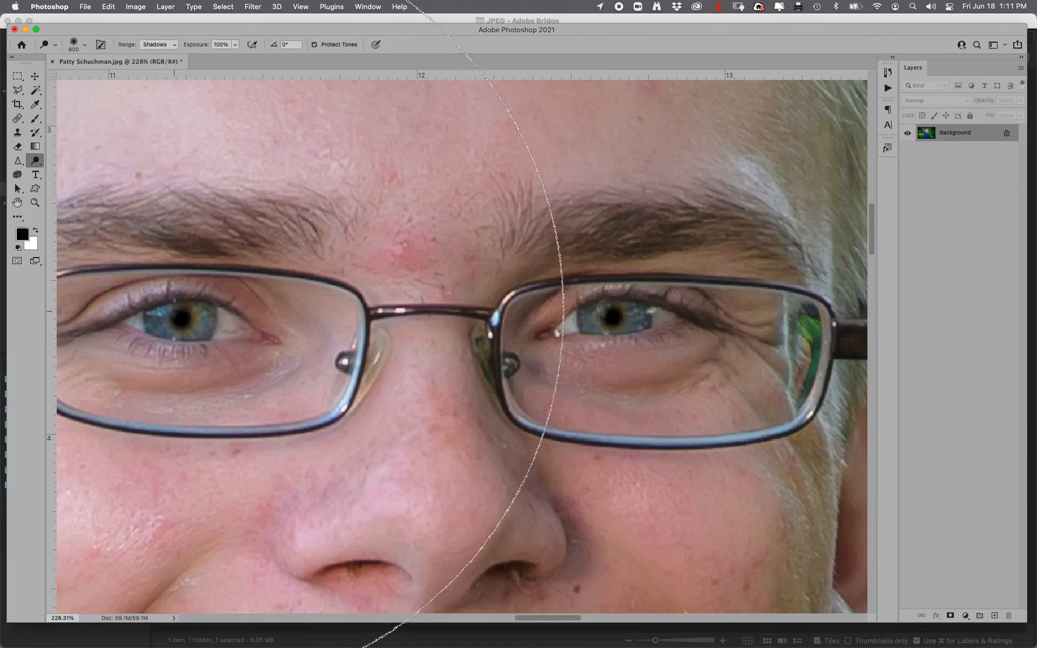
key("bracketleft")
key("bracketleft")
key("bracketleft")
key("bracketleft")
key("bracketleft")
key("bracketleft")
key("bracketleft")
key("bracketleft")
key("bracketleft")
key("bracketleft")
key("bracketleft")
key("bracketleft")
key("bracketleft")
key("bracketleft")
key("bracketleft")
key("bracketleft")
key("bracketleft")
key("bracketleft")
key("bracketleft")
key("bracketleft")
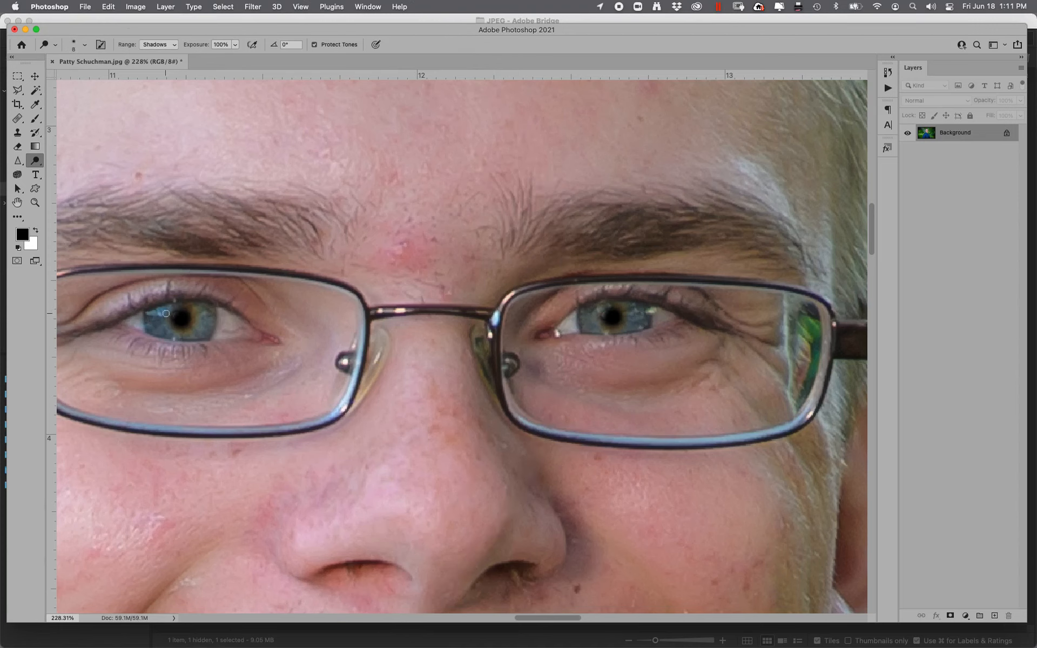
left_click(165, 46)
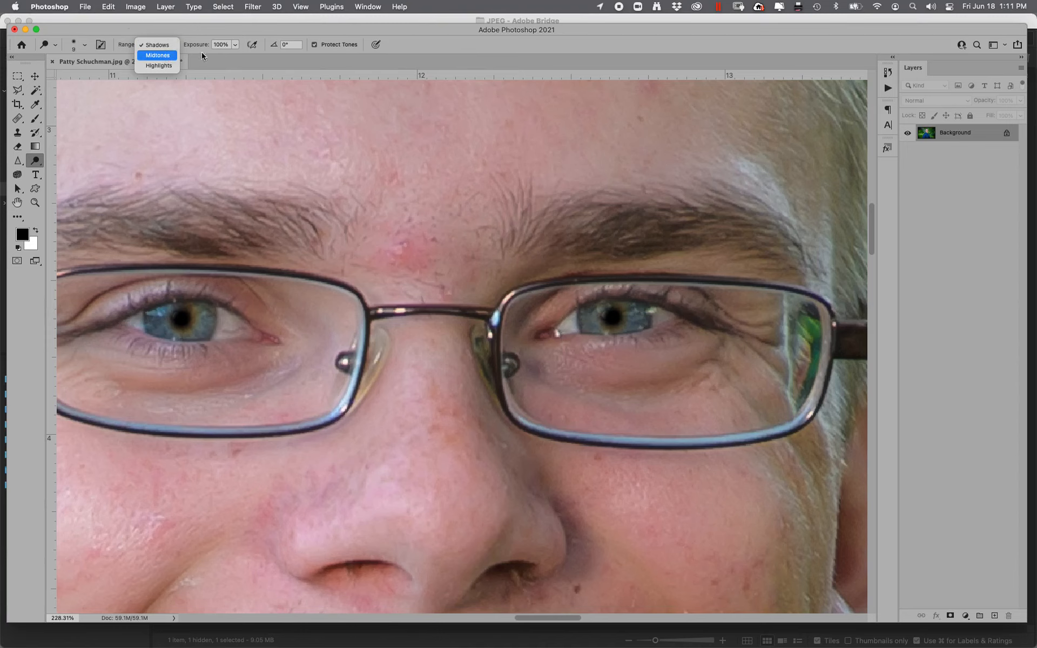
left_click(162, 55)
left_click_drag(208, 47, 185, 48)
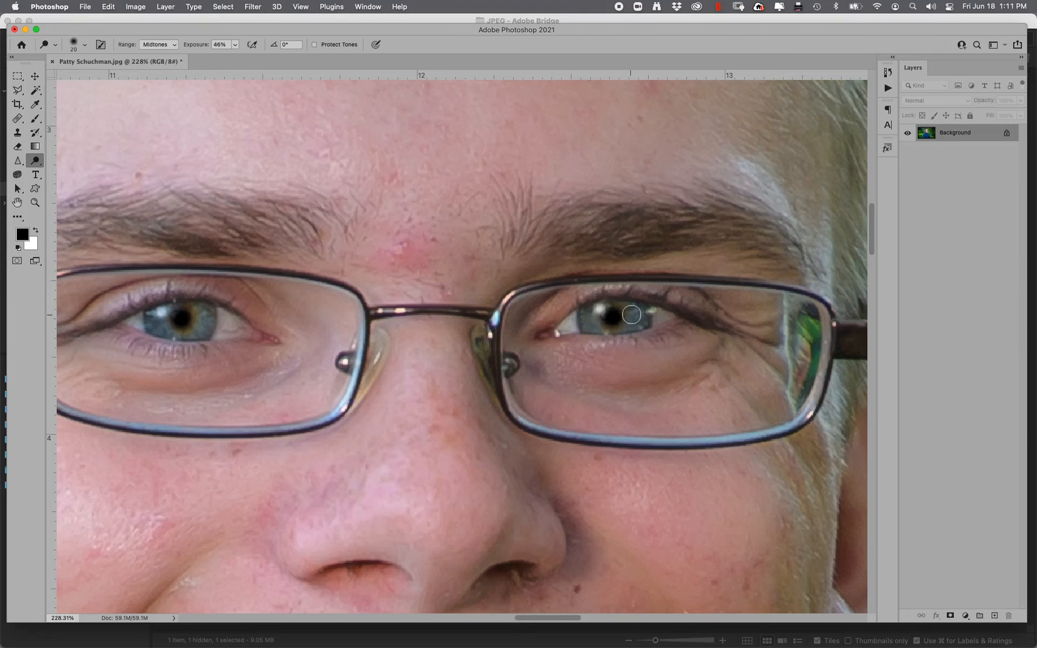
mouse_move(631, 314)
left_mouse_down()
mouse_move(613, 327)
mouse_move(629, 300)
left_mouse_up()
mouse_move(197, 321)
left_mouse_down()
mouse_move(174, 330)
mouse_move(204, 315)
left_mouse_up()
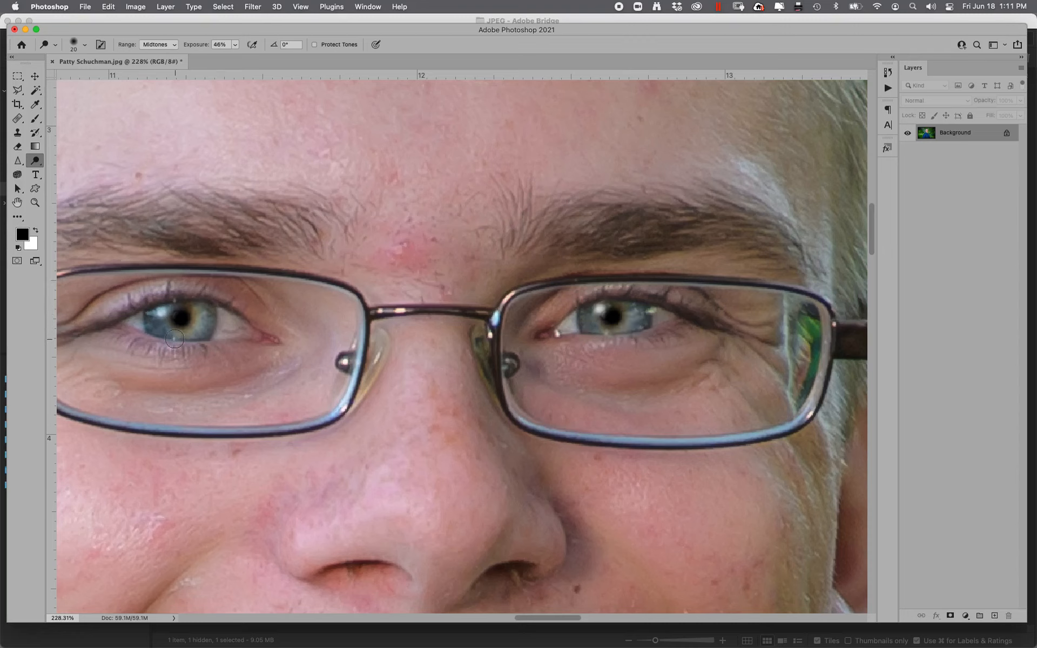
Step: Lighten the iris of the eye on the photo's left once more with the Dodge tool
left_click_drag(188, 319, 173, 317)
mouse_move(1034, 343)
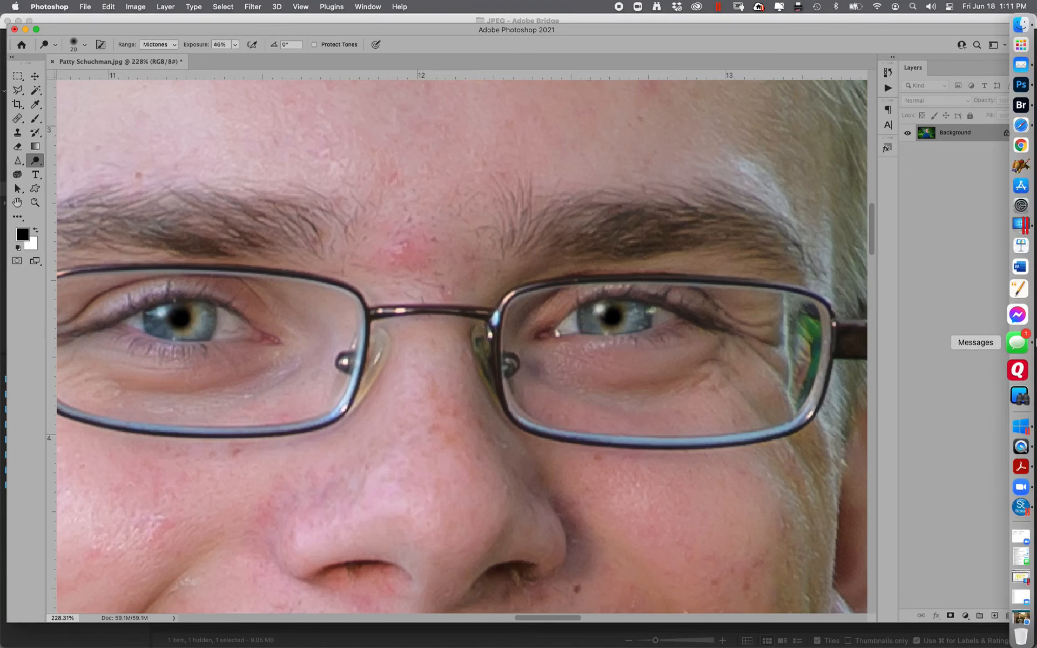
Step: Heal the red blemish between the eyebrows and nearby forehead spots with the Healing Brush at size 35
key("super+minus")
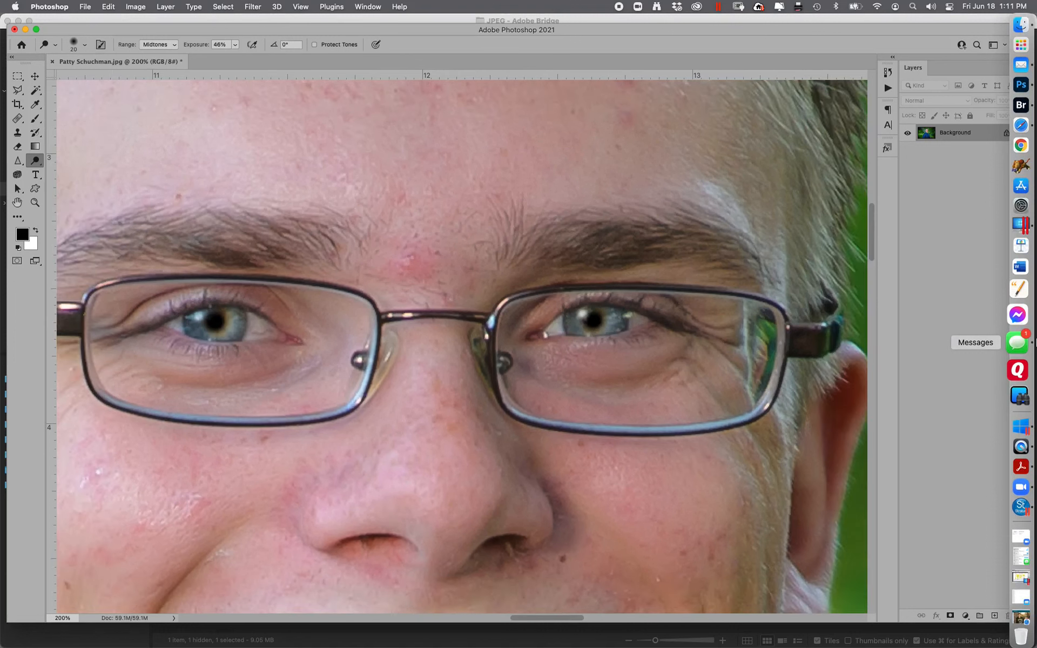
left_click(25, 117)
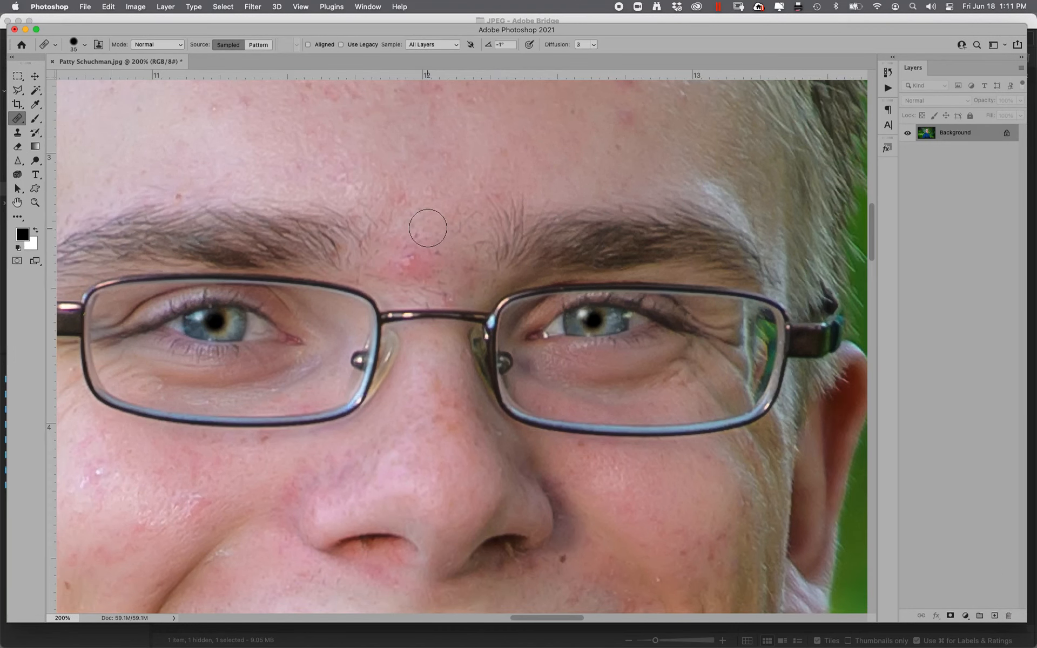
left_click(410, 194)
left_click_drag(415, 194, 409, 193)
mouse_move(407, 273)
left_mouse_down()
mouse_move(408, 251)
mouse_move(389, 259)
mouse_move(419, 230)
mouse_move(437, 275)
mouse_move(449, 280)
mouse_move(453, 259)
left_mouse_up()
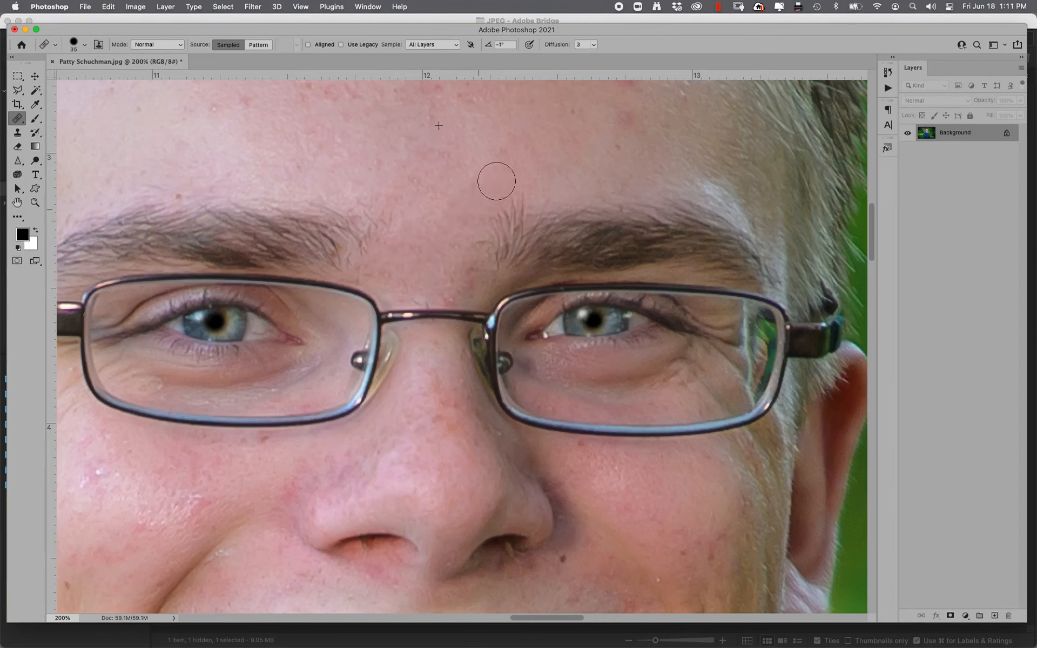
left_click(602, 157)
Step: Heal the red spots across the center and the photo's right side of the forehead, sampling clean skin nearby
left_click_drag(549, 231, 534, 414)
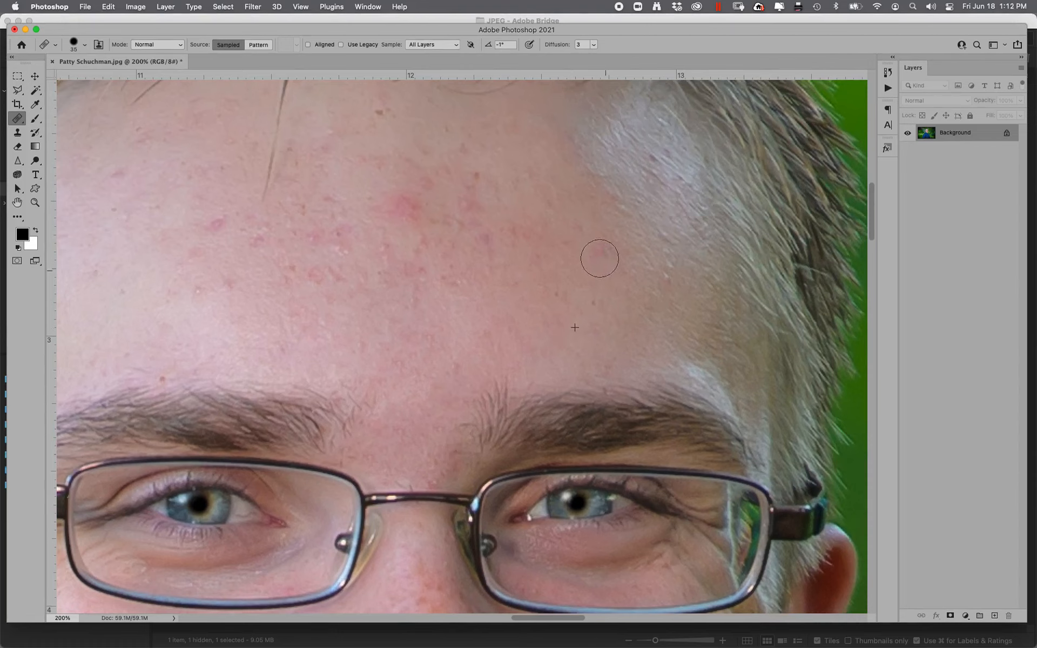
mouse_move(598, 254)
left_mouse_down()
mouse_move(593, 280)
mouse_move(560, 301)
mouse_move(572, 293)
left_mouse_up()
mouse_move(510, 234)
left_mouse_down()
mouse_move(483, 253)
mouse_move(465, 183)
left_mouse_up()
left_click_drag(458, 243, 464, 274)
left_click(493, 278, "alt")
mouse_move(403, 252)
left_mouse_down()
mouse_move(387, 193)
mouse_move(426, 231)
mouse_move(448, 166)
mouse_move(433, 176)
mouse_move(364, 151)
mouse_move(389, 216)
mouse_move(382, 203)
mouse_move(397, 159)
mouse_move(366, 127)
mouse_move(381, 143)
left_mouse_up()
left_click(464, 262, "alt")
left_click(447, 225, "alt")
left_click_drag(315, 268, 325, 213)
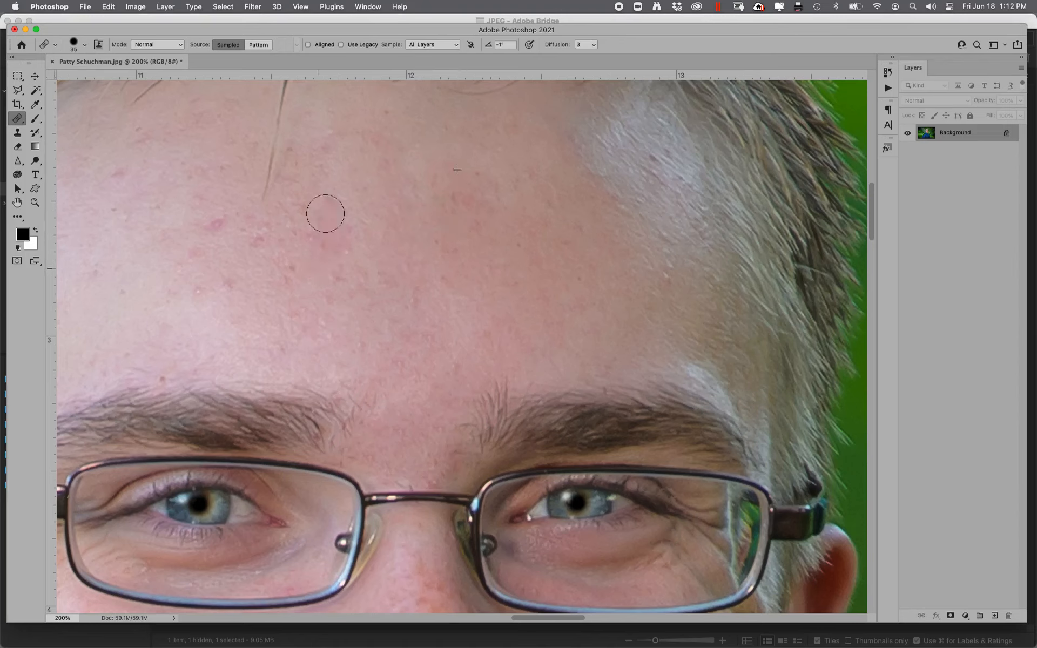
Step: Remove the stray hair strand hanging over the forehead and heal the red spots on the photo's left of it
mouse_move(264, 197)
left_mouse_down()
mouse_move(286, 90)
mouse_move(298, 115)
mouse_move(281, 114)
left_mouse_up()
left_click(336, 219, "alt")
left_click(307, 216, "alt")
left_click_drag(206, 257, 196, 213)
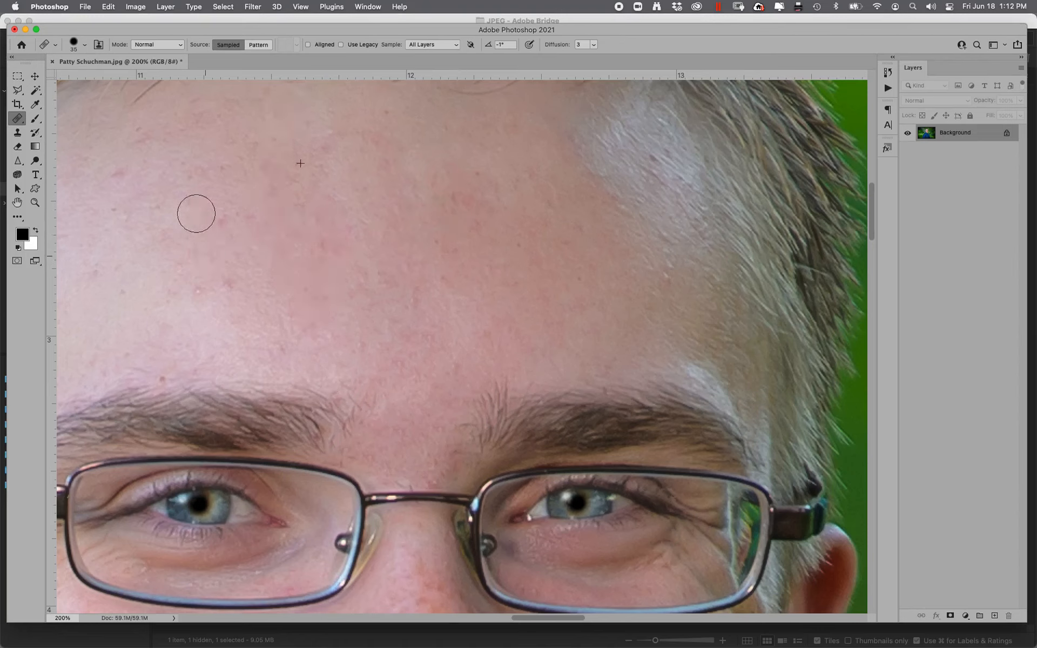
left_click(235, 290)
left_click_drag(190, 312, 189, 273)
Step: Heal the mole above the eyebrow on the photo's left and the remaining blemishes across the forehead
left_click_drag(353, 291, 589, 307)
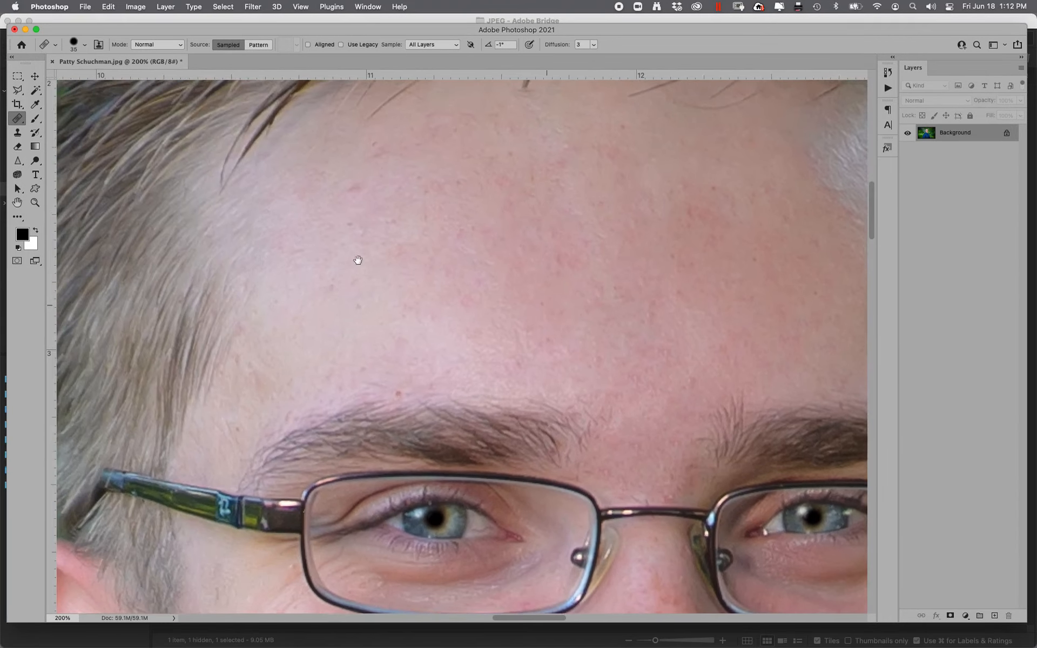
left_click_drag(358, 260, 382, 264)
left_click_drag(379, 183, 388, 158)
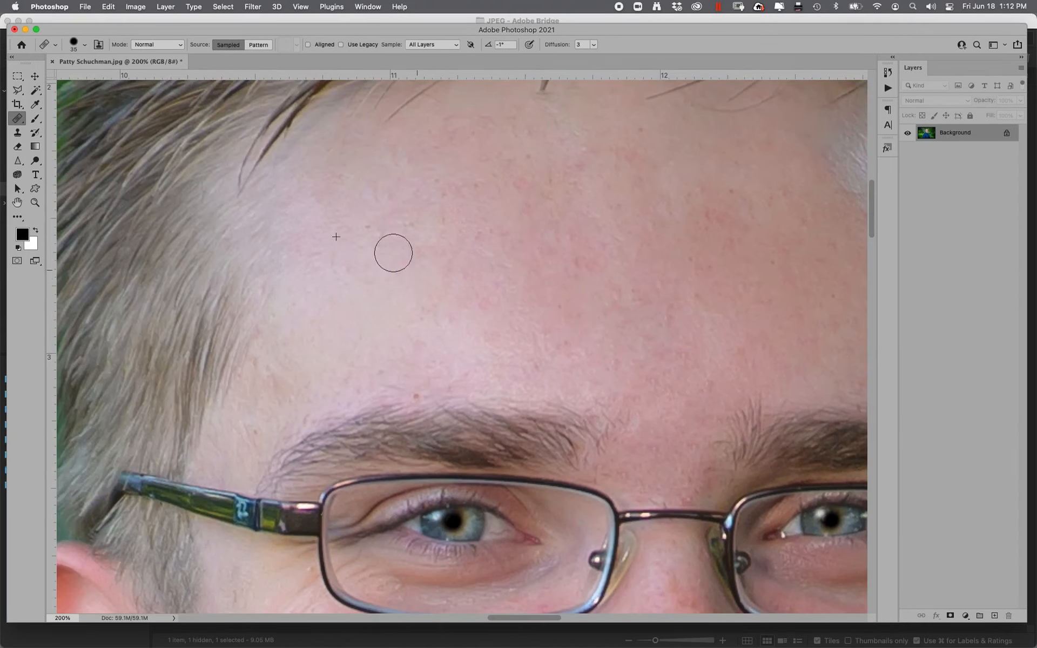
mouse_move(415, 389)
left_mouse_down()
mouse_move(413, 361)
mouse_move(443, 333)
left_mouse_up()
left_click(386, 268, "alt")
mouse_move(524, 320)
left_mouse_down()
mouse_move(577, 341)
mouse_move(515, 291)
left_mouse_up()
left_click(614, 323)
left_click_drag(590, 311, 404, 225)
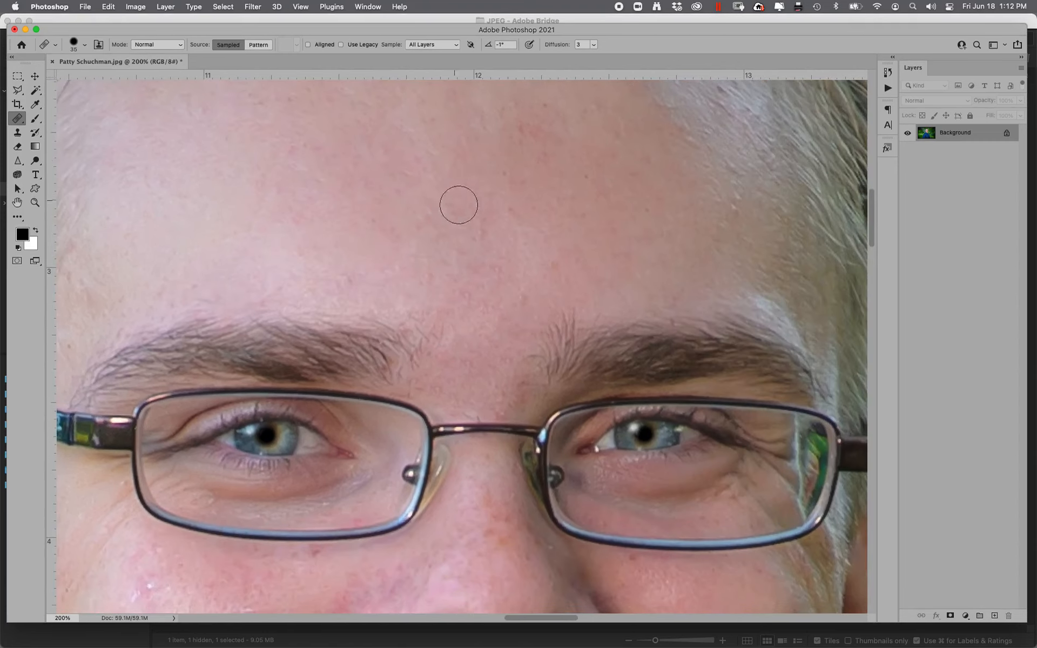
left_click(423, 168, "alt")
left_click(517, 176)
Step: Reduce the Healing Brush to size 25 and heal the shiny, red patches on the cheek on the photo's left
scroll(504, 250, "down", 7)
scroll(504, 250, "left", 2)
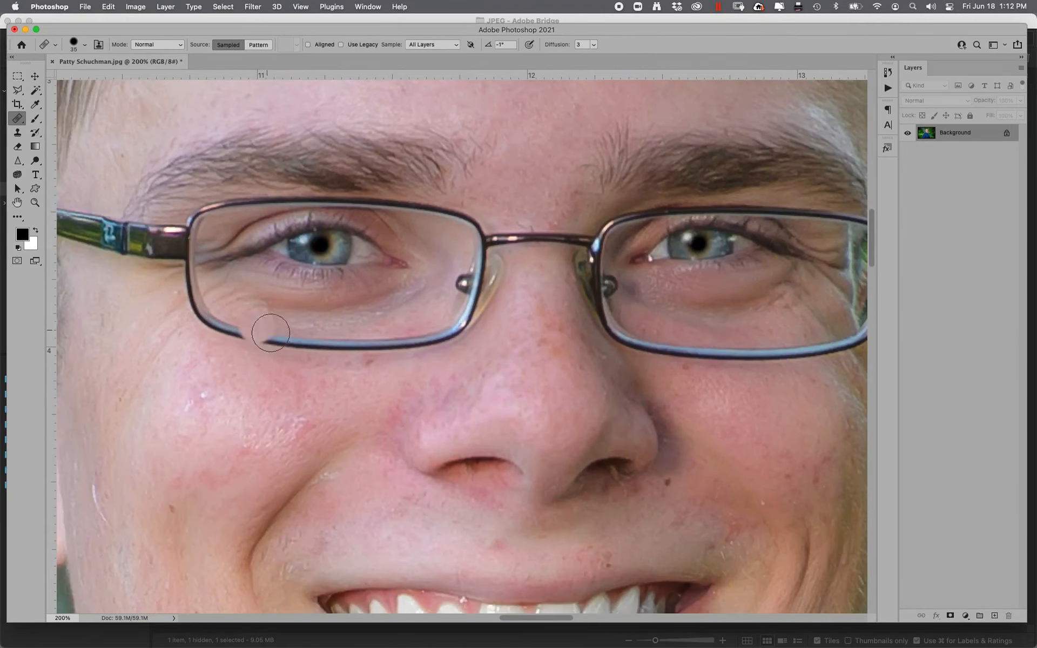
key("bracketleft")
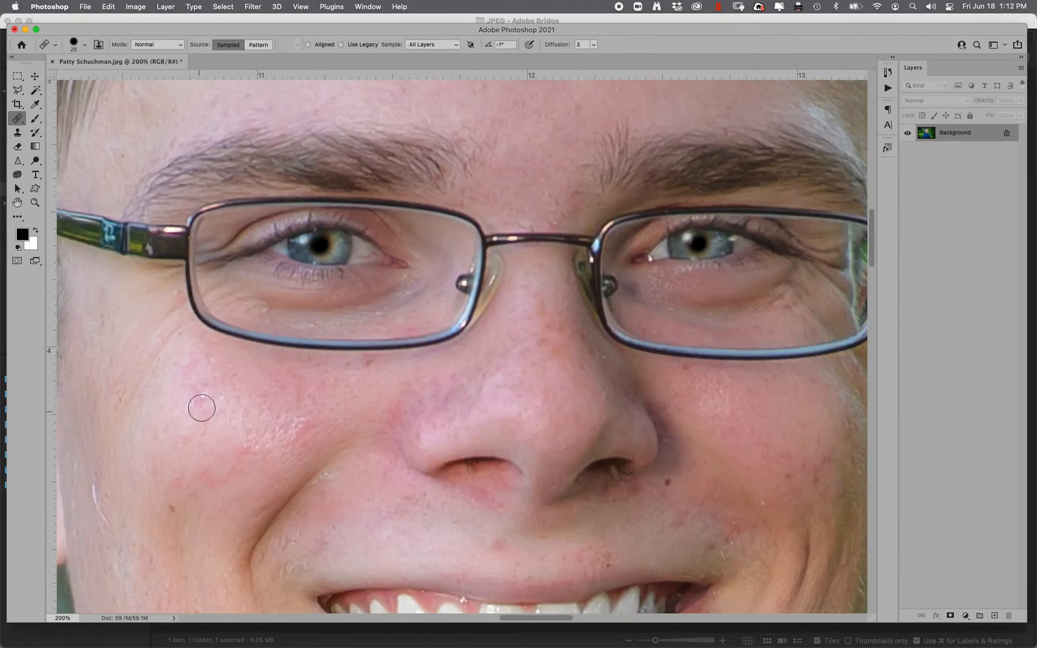
mouse_move(201, 399)
left_mouse_down()
mouse_move(176, 410)
mouse_move(205, 384)
mouse_move(203, 368)
mouse_move(193, 416)
mouse_move(225, 395)
left_mouse_up()
left_click(199, 412, "alt")
mouse_move(259, 446)
left_mouse_down()
mouse_move(275, 426)
mouse_move(238, 412)
left_mouse_up()
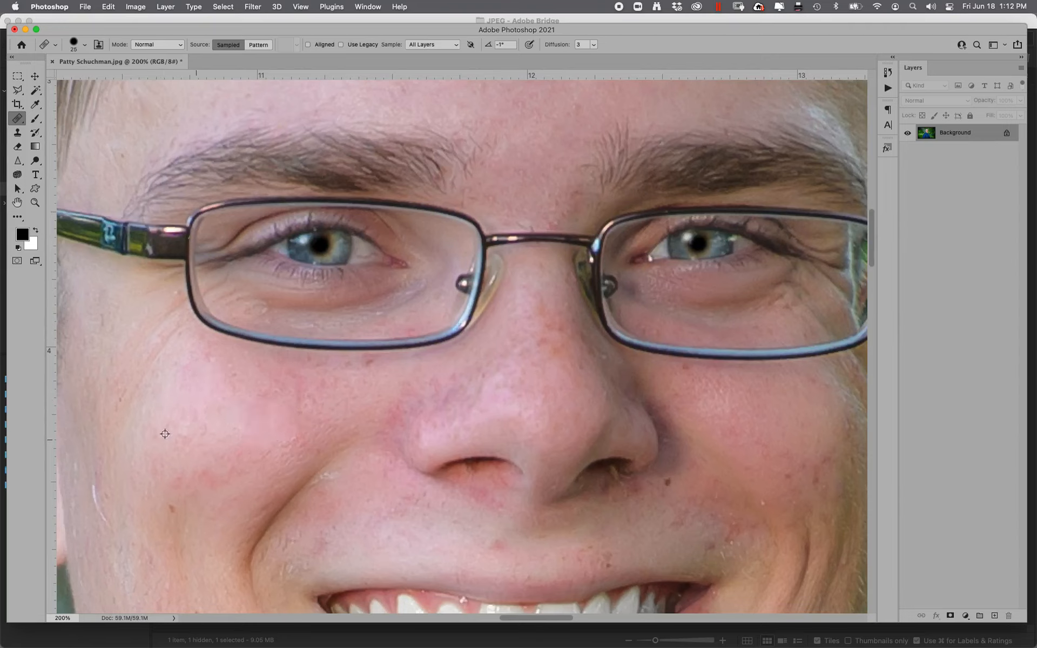
Step: Heal the redness and small mole on that cheek's lower part, and the pale mark near the face's edge
mouse_move(235, 456)
left_mouse_down()
mouse_move(180, 487)
mouse_move(206, 491)
left_mouse_up()
left_click(170, 502)
left_click(146, 439, "alt")
left_click_drag(193, 441, 212, 429)
left_click(114, 479, "alt")
left_click_drag(103, 516, 99, 486)
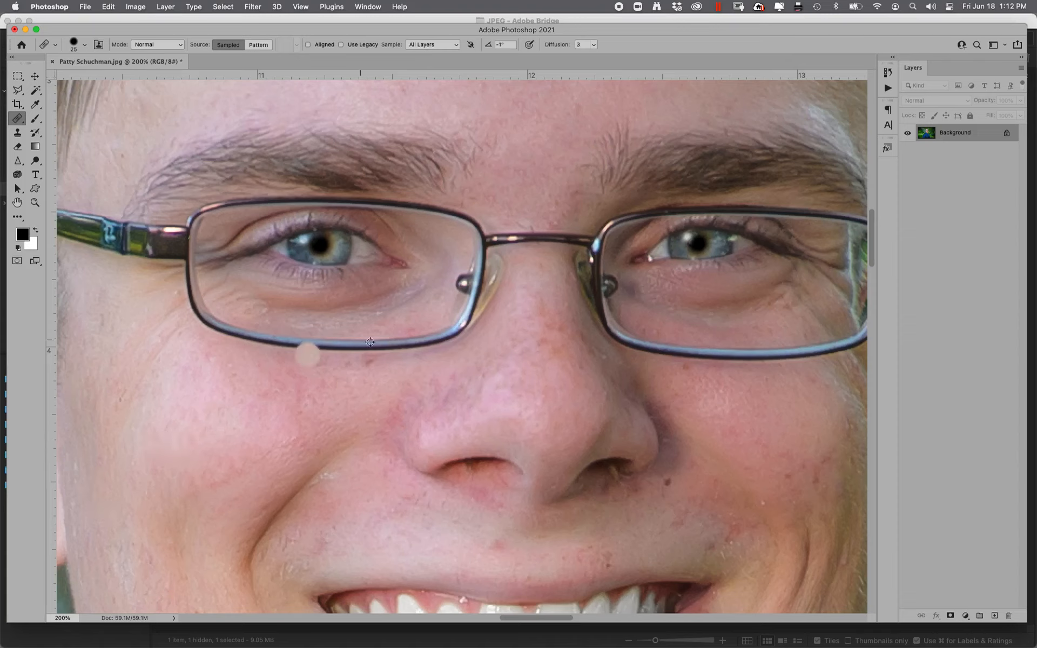
Step: Heal the spot beneath the lens on the photo's left, and the mole and blemishes below the other nostril
left_click(348, 393, "alt")
left_click_drag(372, 375, 371, 370)
left_click(697, 465)
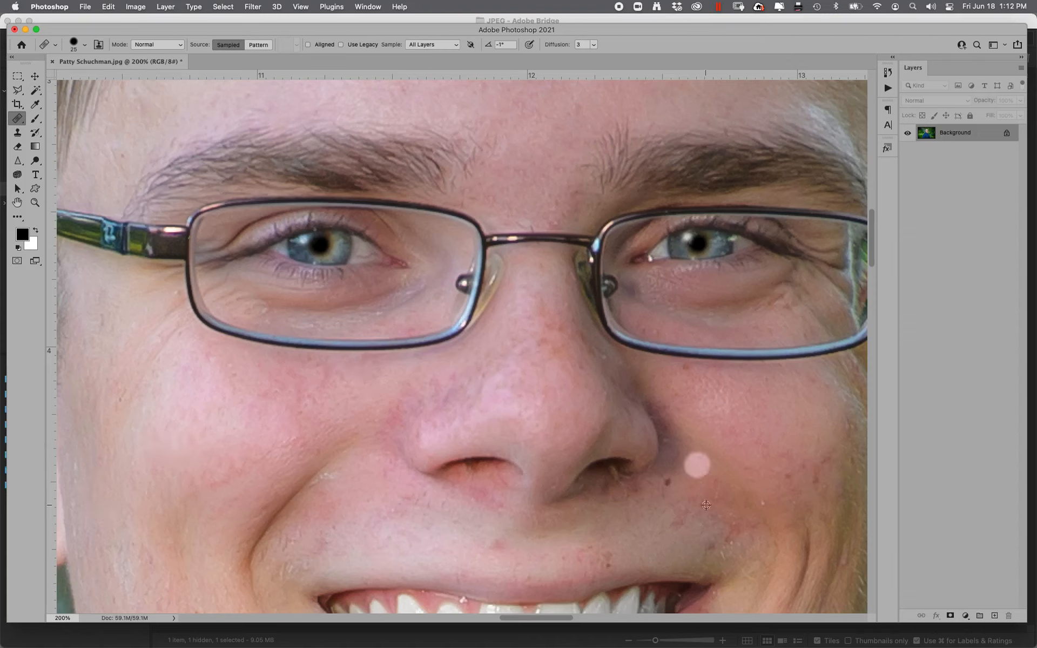
left_click(623, 514, "alt")
left_click_drag(617, 489, 609, 485)
left_click_drag(649, 515, 654, 524)
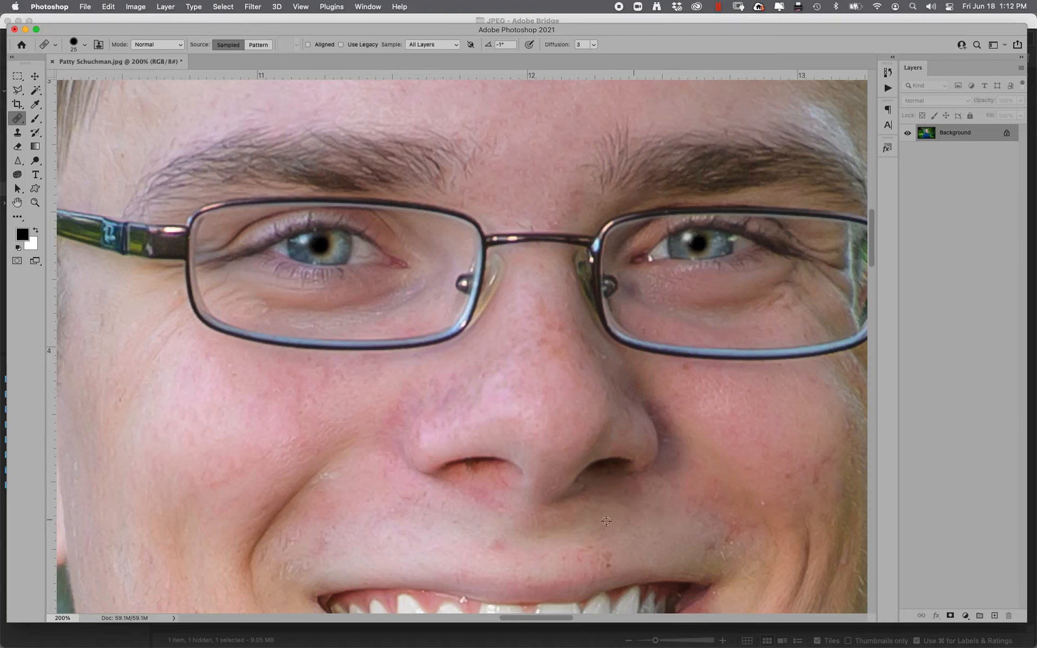
Step: Heal the small spots on the upper lip area below the nose, sampling clean skin beside them
left_click(541, 542, "alt")
left_click(497, 545)
left_click_drag(396, 516, 435, 500)
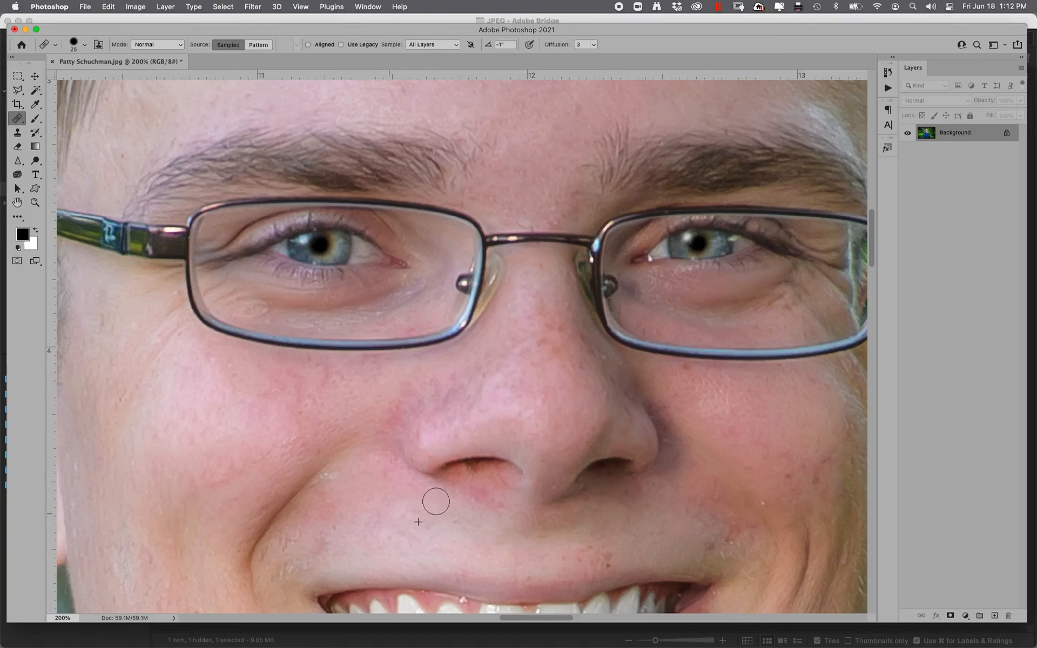
Step: Heal the red blemishes on the cheek on the photo's right, sampling clean skin nearby
left_click_drag(559, 516, 317, 421)
left_click(421, 418, "alt")
left_click(458, 448)
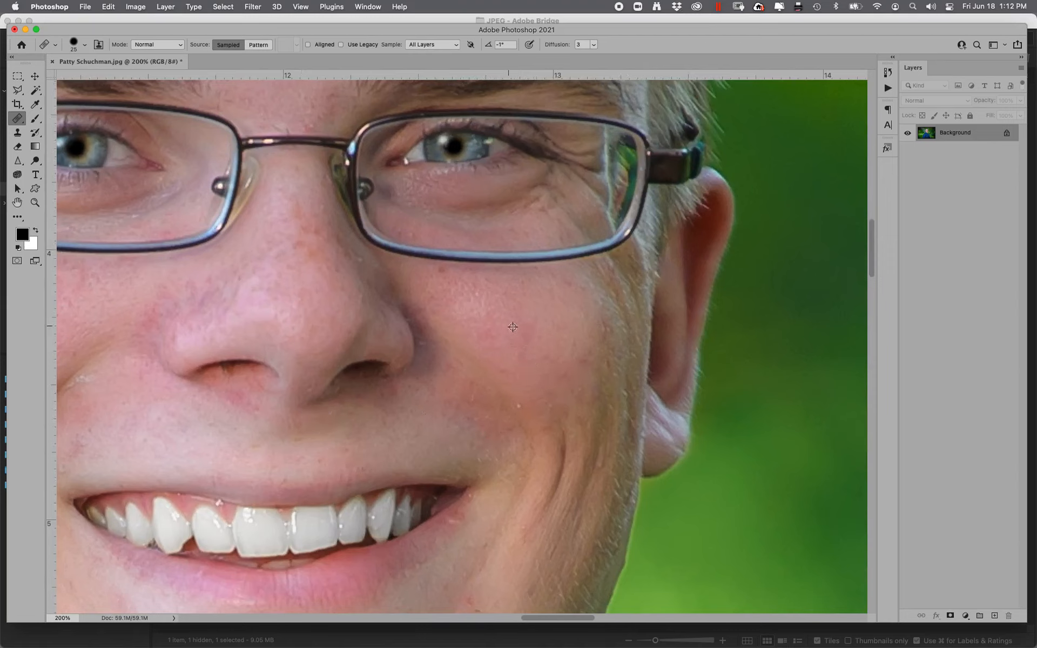
scroll(553, 338, "down", 5)
scroll(552, 338, "left", 1)
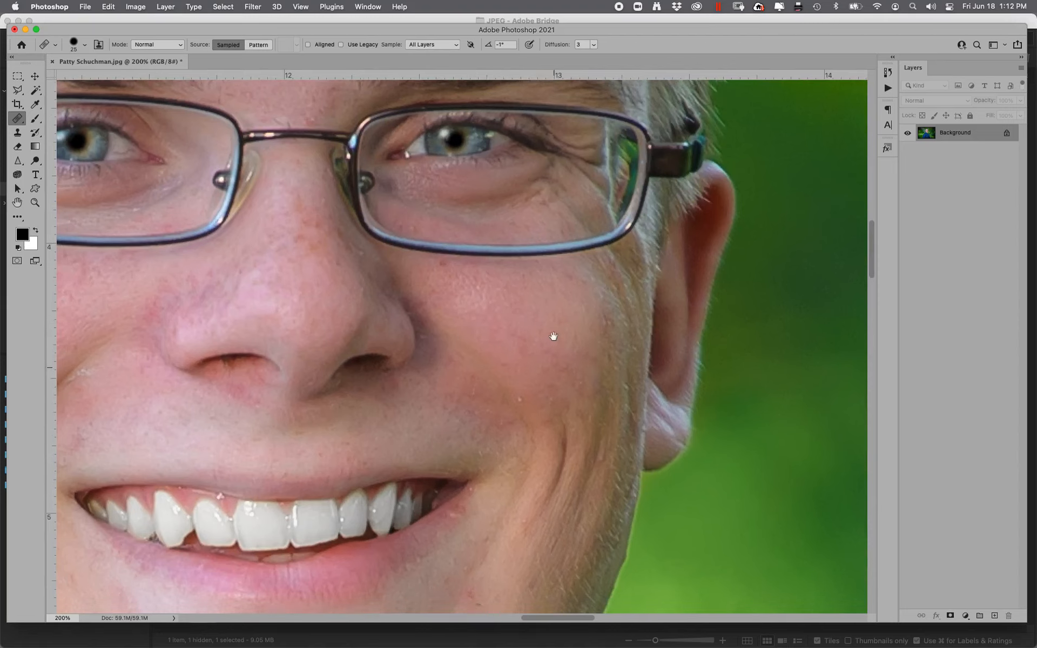
left_click(511, 415)
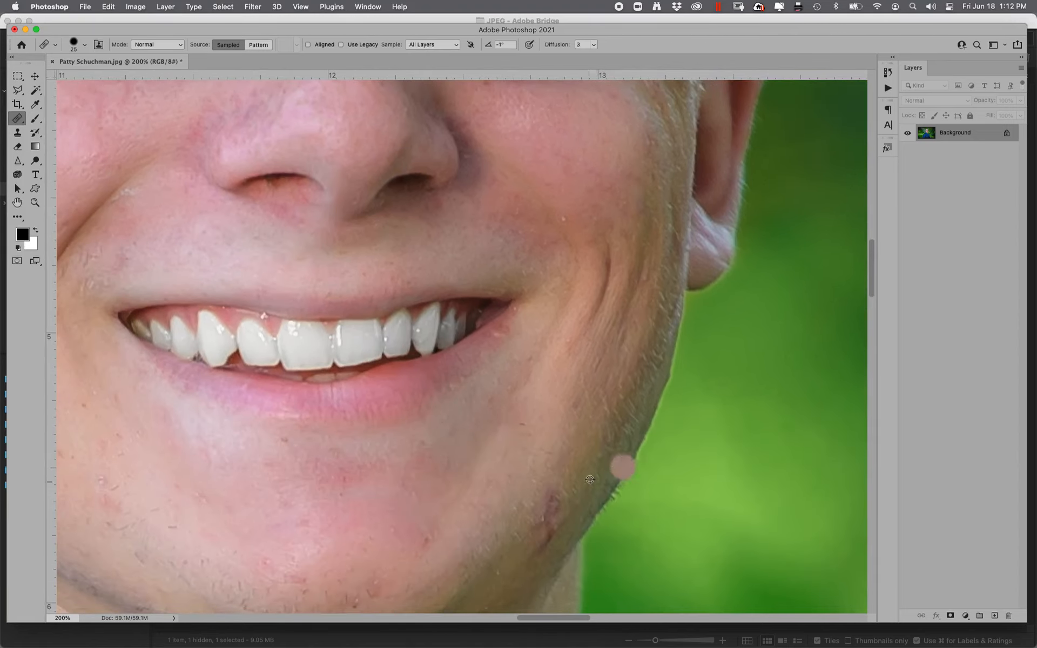
Step: Remove the dark scar near the jawline on the photo's right using skin sampled beside it
left_click(581, 476, "alt")
left_click_drag(535, 531, 547, 502)
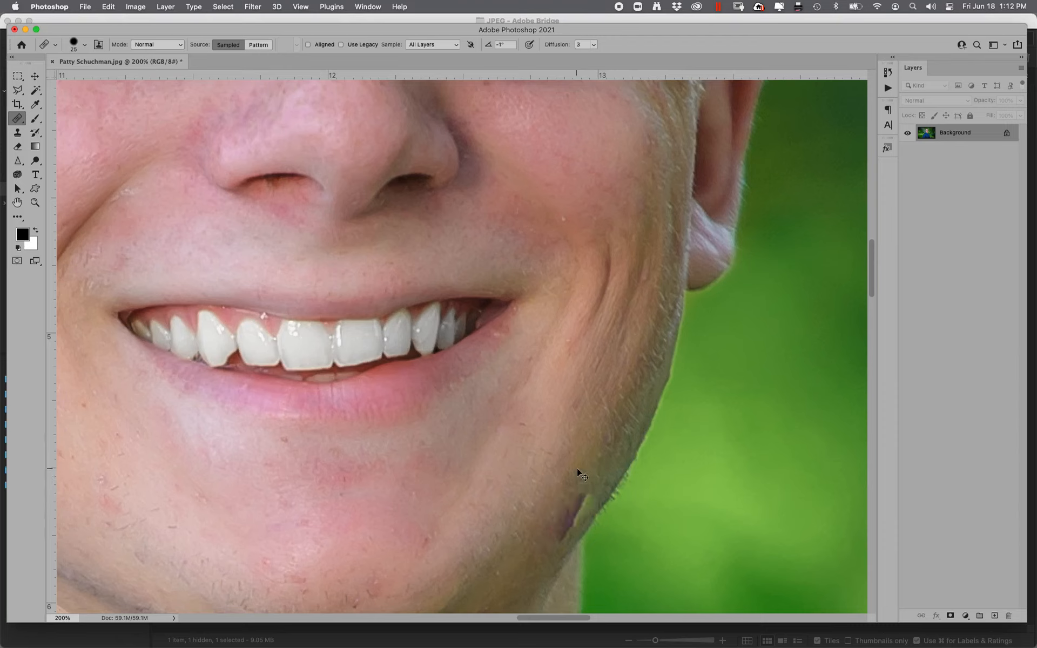
left_click(576, 494, "alt")
left_click_drag(540, 545, 553, 503)
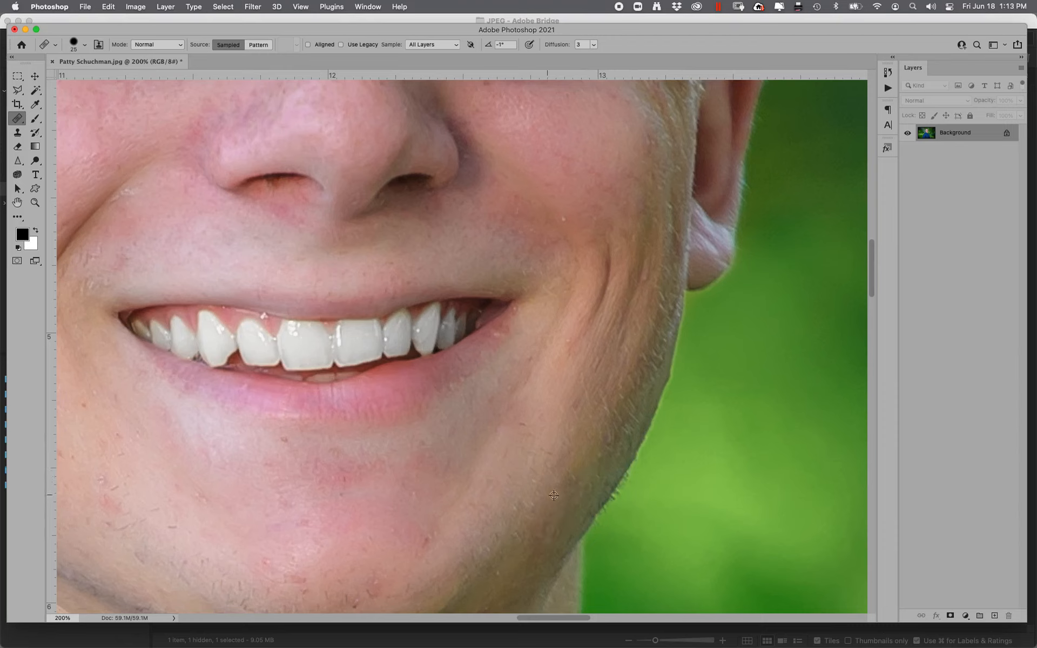
Step: Heal the red patches in the middle of the chin with sampled neighboring skin
left_click(400, 497, "alt")
left_click(340, 484)
left_click(313, 466)
left_click_drag(351, 516, 363, 517)
left_click(308, 518)
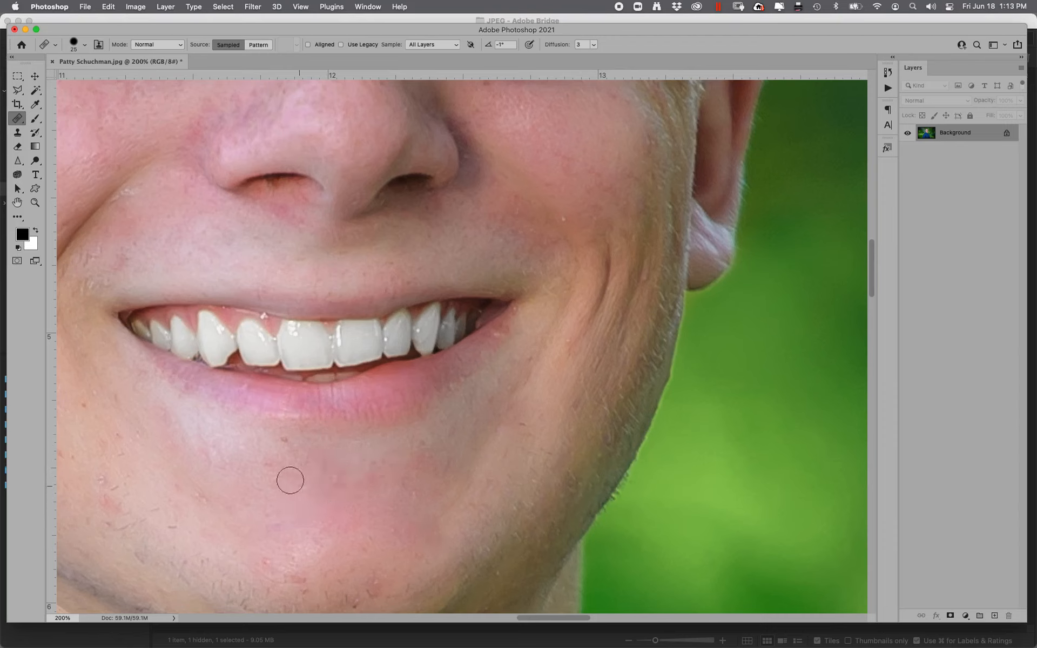
Step: Heal the blemish on the chin's side toward the photo's left and the dark mole under the chin
scroll(371, 482, "left", 5)
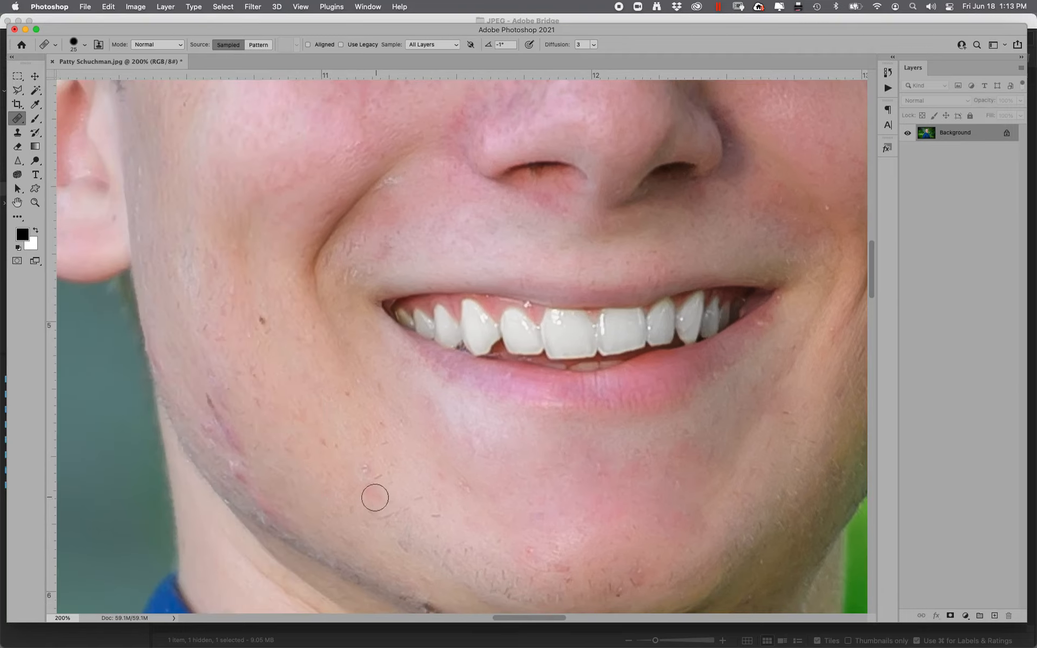
left_click(375, 498)
scroll(583, 555, "down", 3)
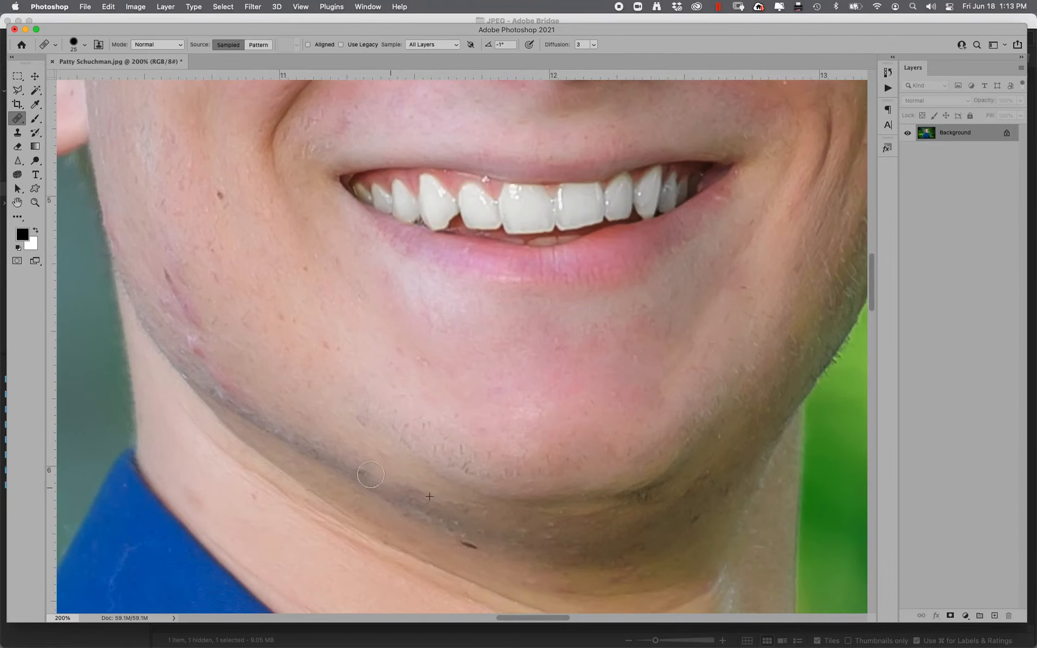
left_click(468, 545)
Step: Heal the acne marks along the jaw on the photo's left and the mole on the cheek above them
left_click(265, 389)
left_click(198, 342)
left_click_drag(185, 311, 169, 276)
left_click(219, 195)
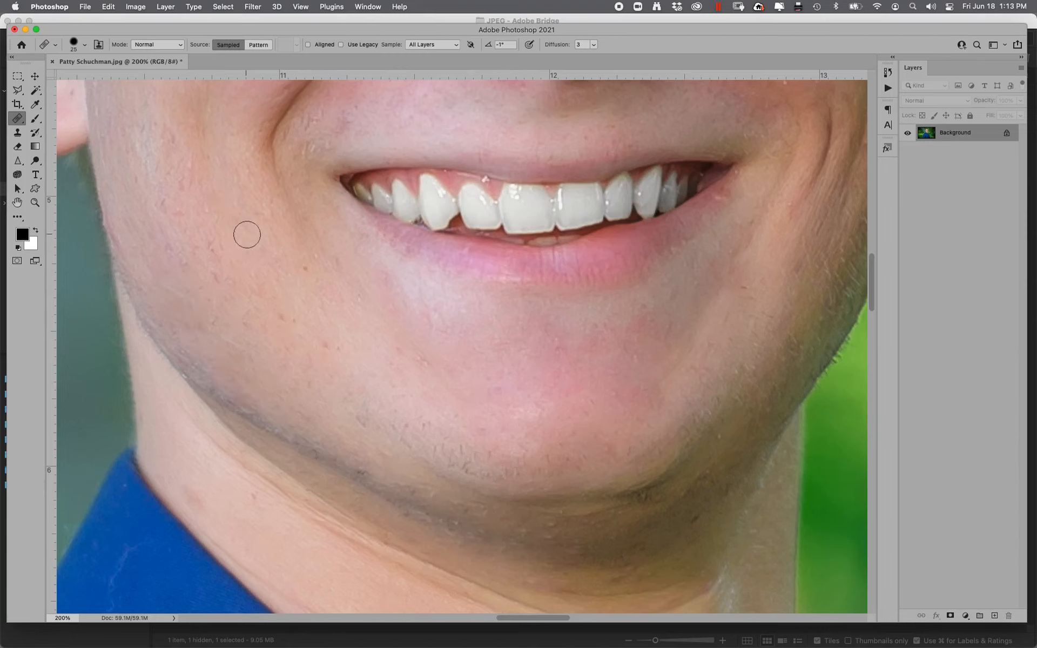
Step: Heal the remaining small spots on the upper cheek on the photo's left with freshly sampled skin
left_click_drag(297, 320, 463, 511)
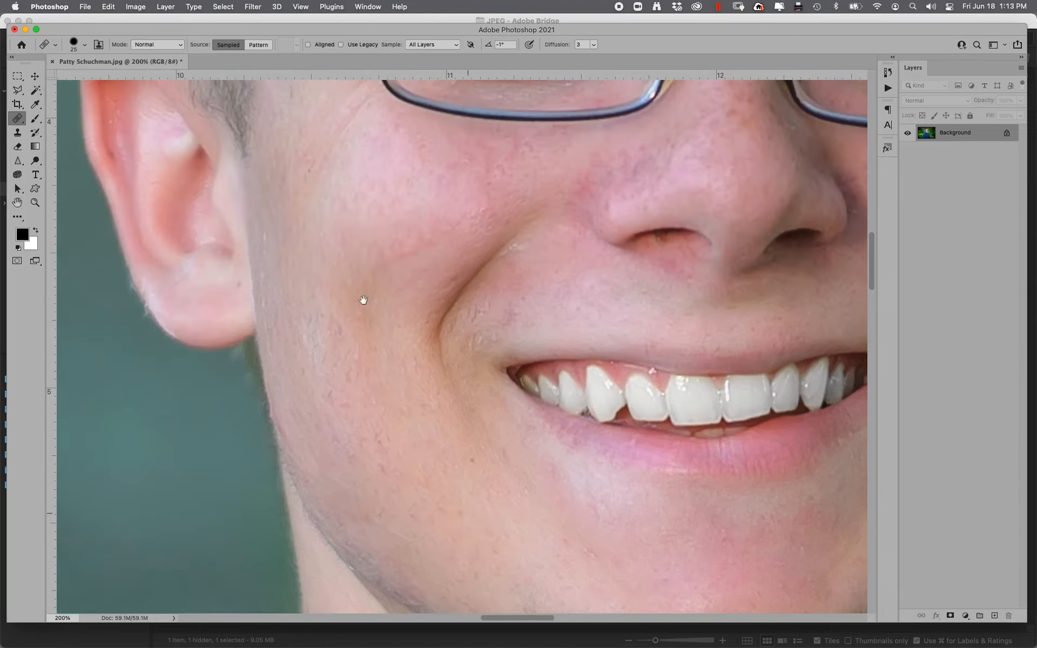
left_click(399, 287)
left_click(341, 222, "alt")
left_click(404, 250)
left_click(406, 182)
Step: Smooth the long crease across the upper neck beneath the chin with healing strokes
left_click_drag(478, 342, 41, 102)
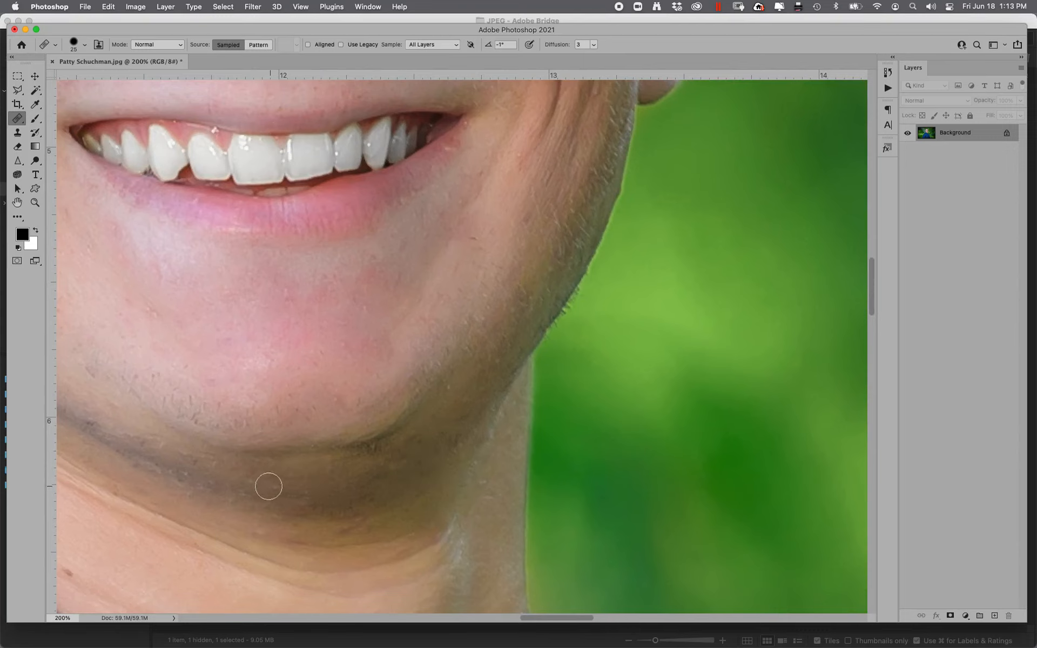
left_click_drag(360, 465, 526, 309)
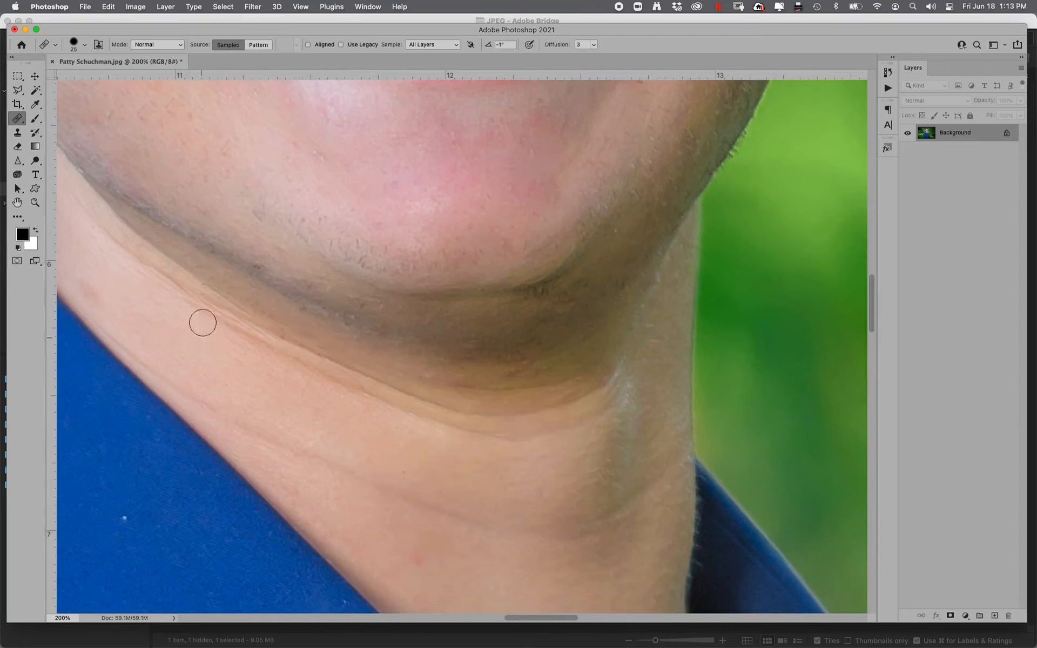
mouse_move(202, 323)
left_mouse_down()
mouse_move(419, 396)
mouse_move(554, 420)
left_mouse_up()
left_click_drag(372, 391, 565, 435)
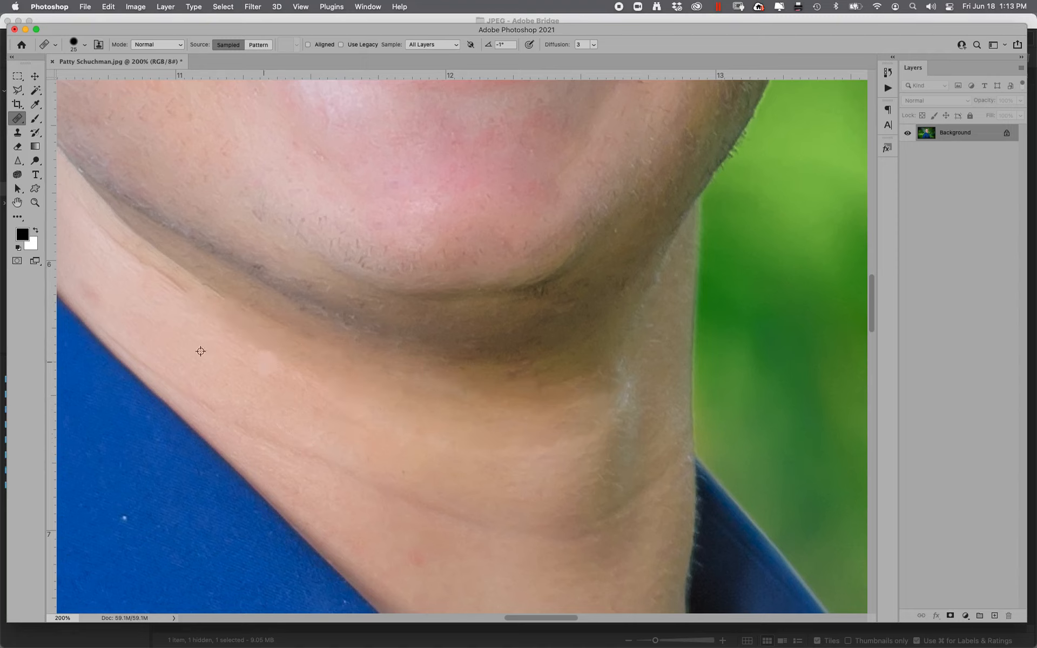
Step: Smooth the rest of the neck crease near the collar and the lower neck line, resampling clean skin
left_click(160, 325, "alt")
mouse_move(91, 221)
left_mouse_down()
mouse_move(177, 289)
mouse_move(295, 341)
left_mouse_up()
left_click_drag(108, 302, 92, 291)
left_click(270, 368, "alt")
mouse_move(251, 414)
left_mouse_down()
mouse_move(500, 524)
mouse_move(544, 521)
left_mouse_up()
left_click(497, 508)
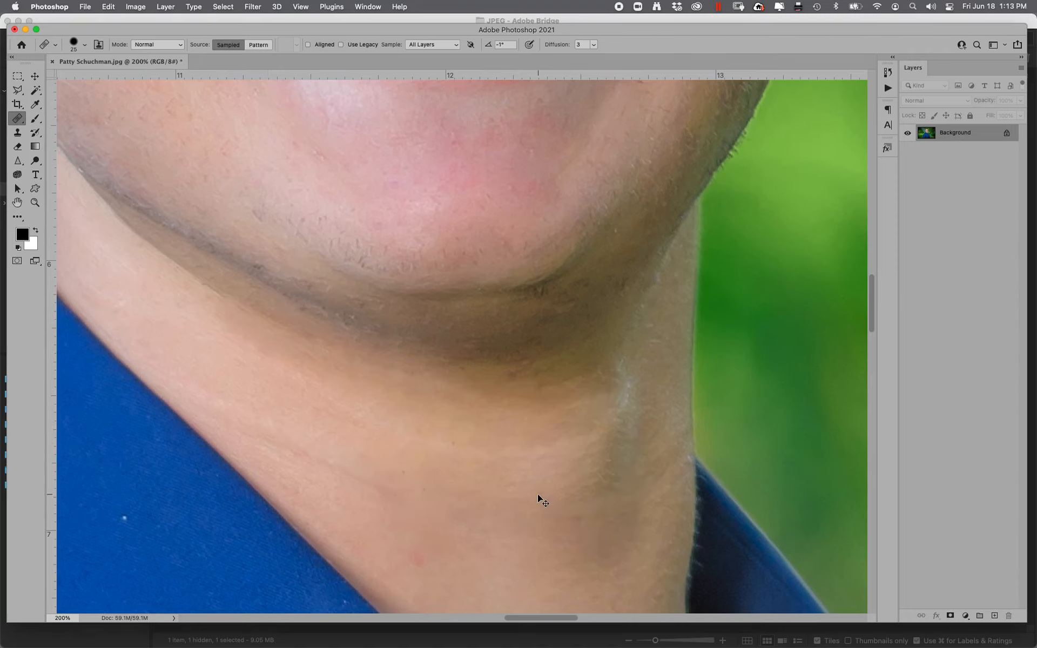
Step: Shift the facial skin's redness with Hue/Saturation on the Reds, sampling the cheek and setting hue to +6 and saturation to -4
key("super+0")
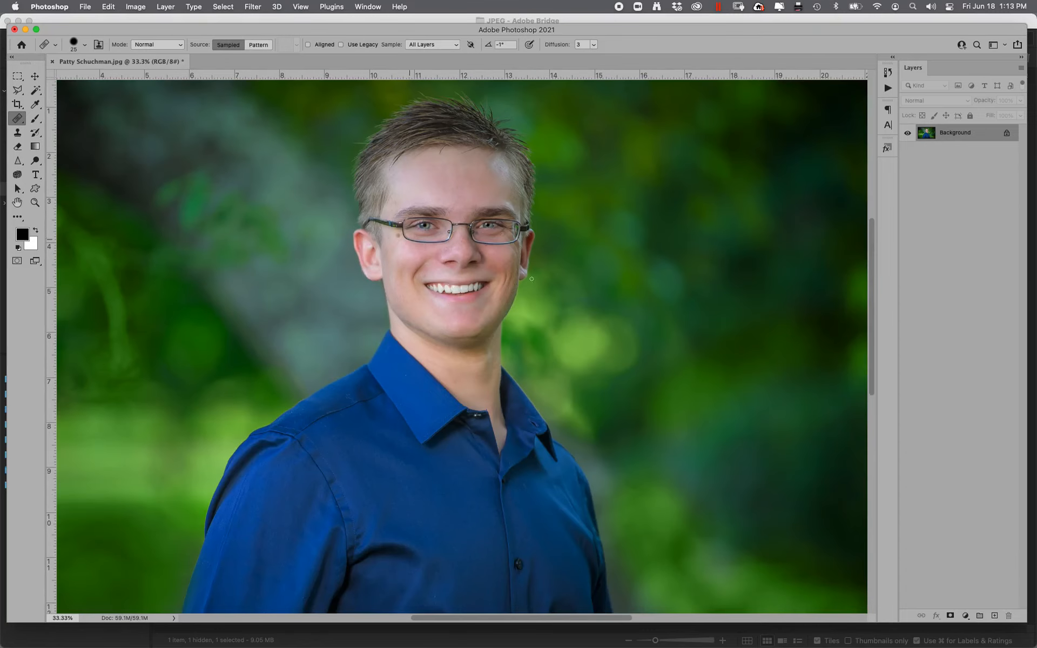
key("z")
left_click_drag(381, 151, 540, 331)
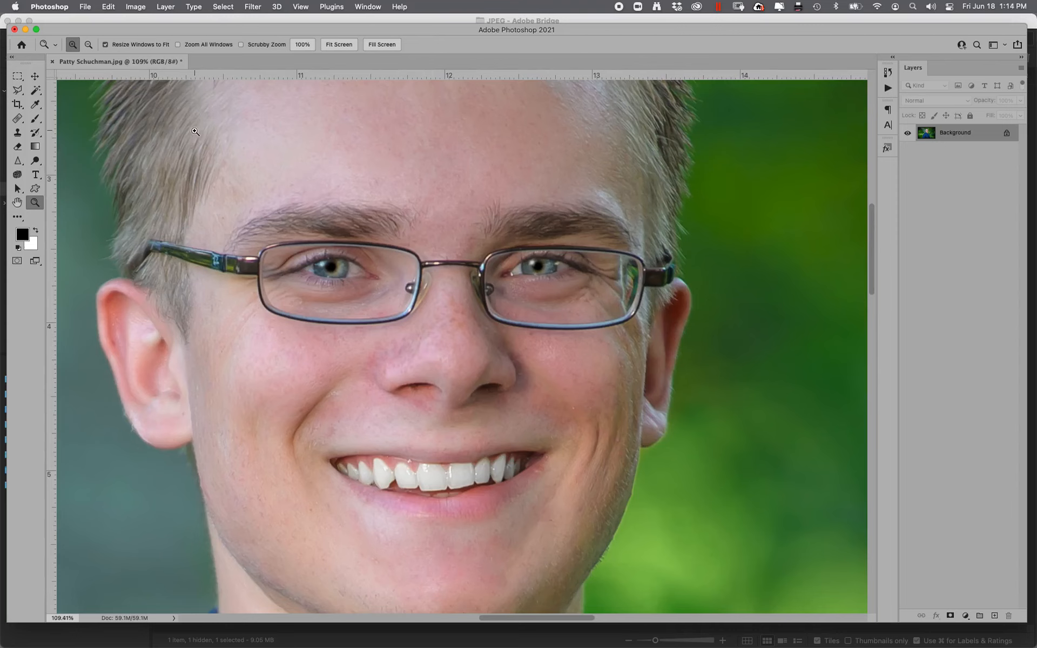
key("super+u")
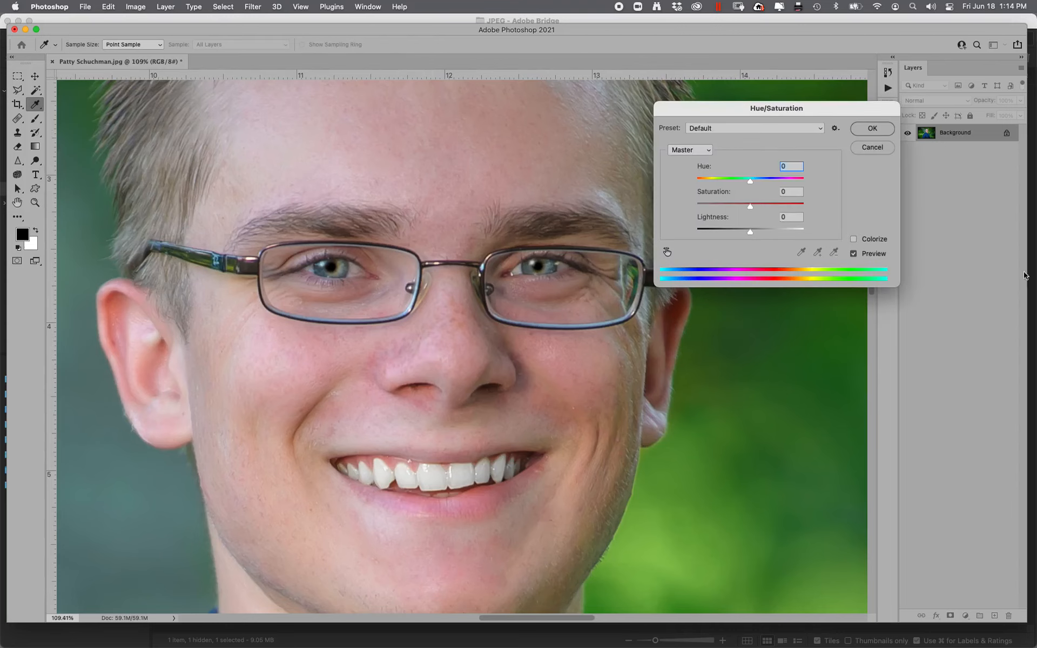
left_click(698, 154)
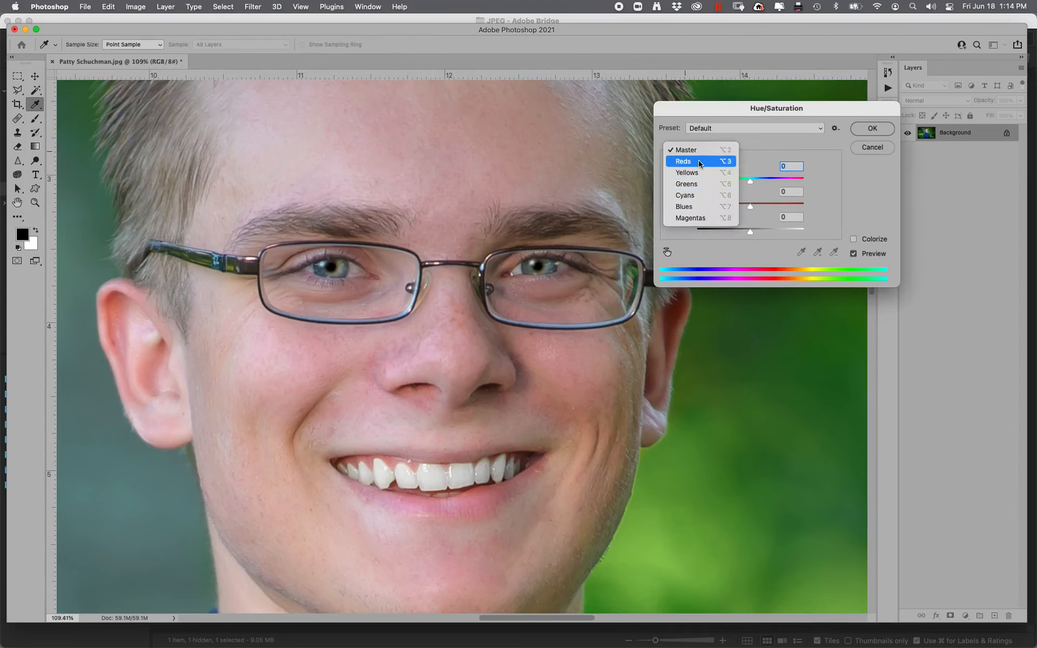
left_click(697, 161)
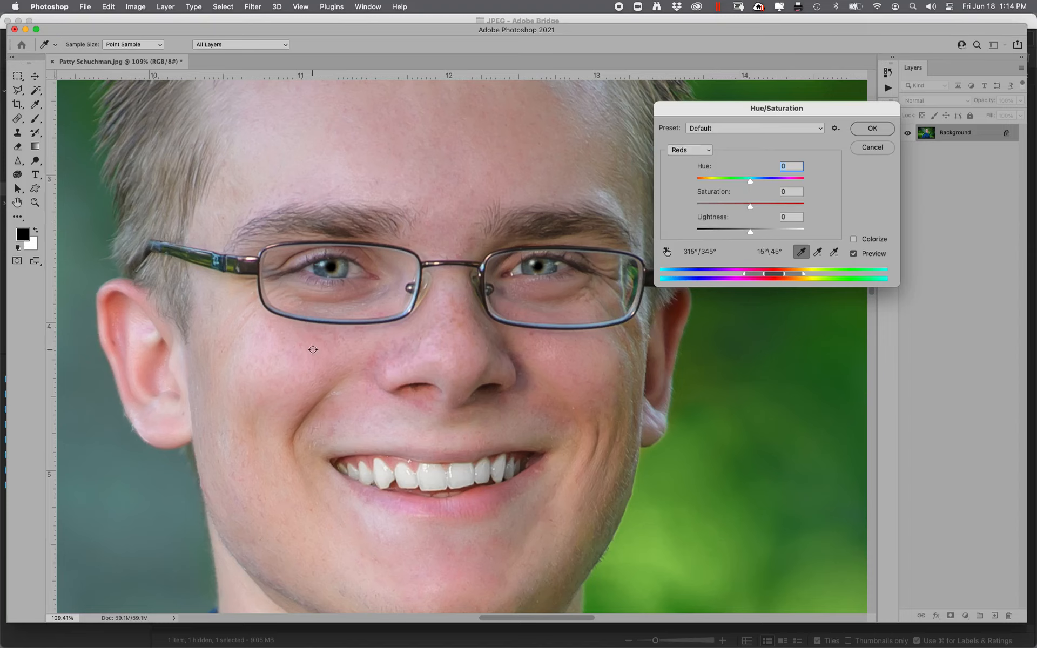
left_click(374, 364)
left_click_drag(750, 205, 753, 180)
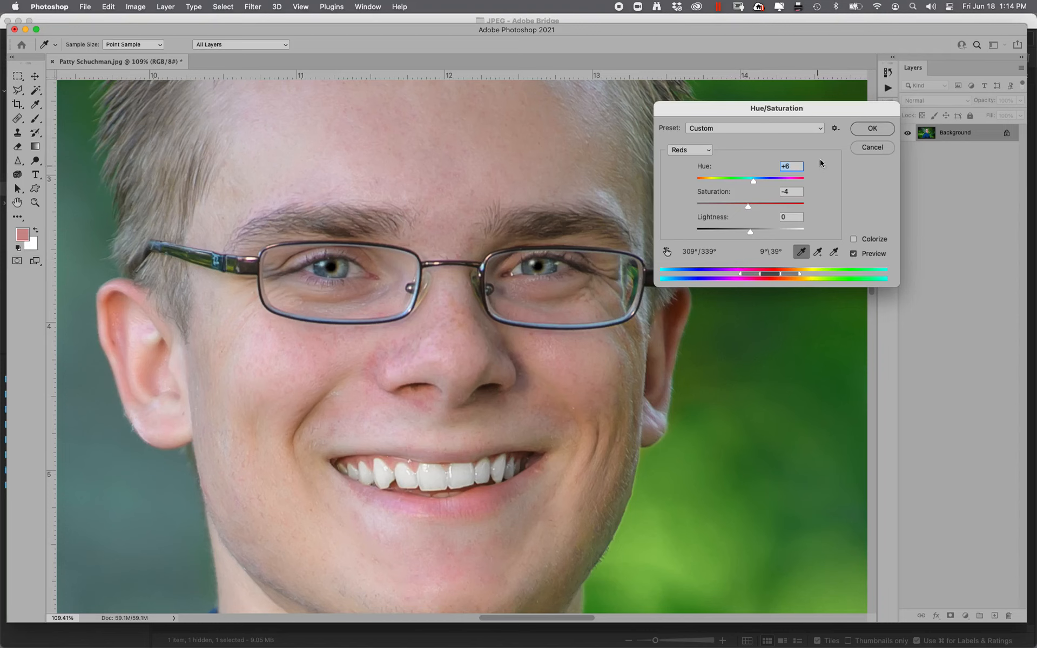
left_click(869, 132)
Step: Make the latest Hue/Saturation state the History Brush source, return to the last healing state, and set the brush to 52% opacity
left_click(887, 73)
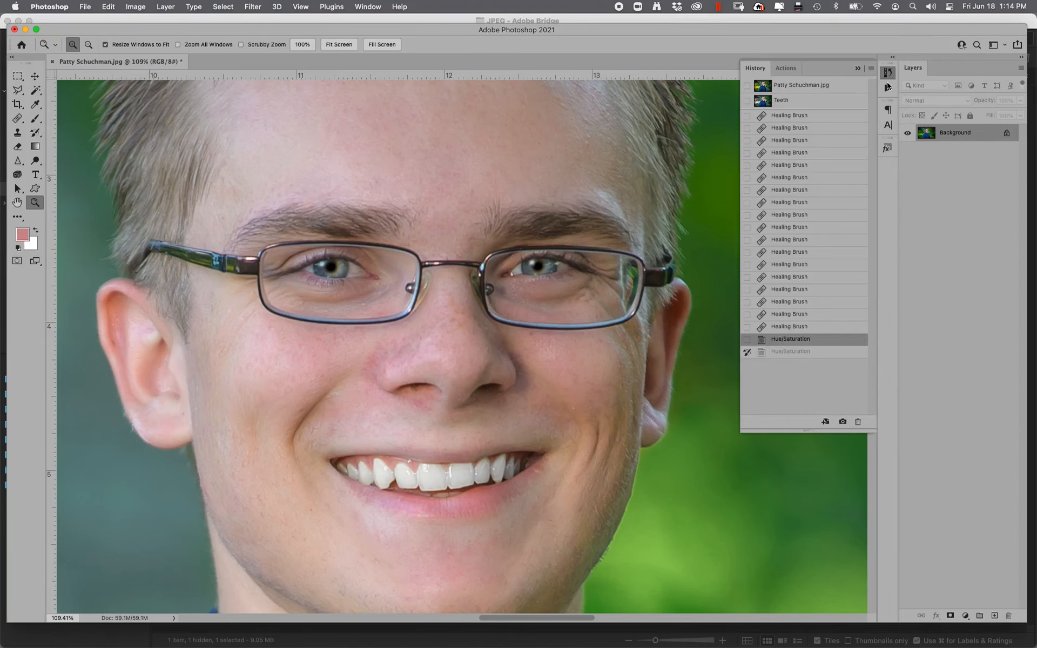
left_click(747, 340)
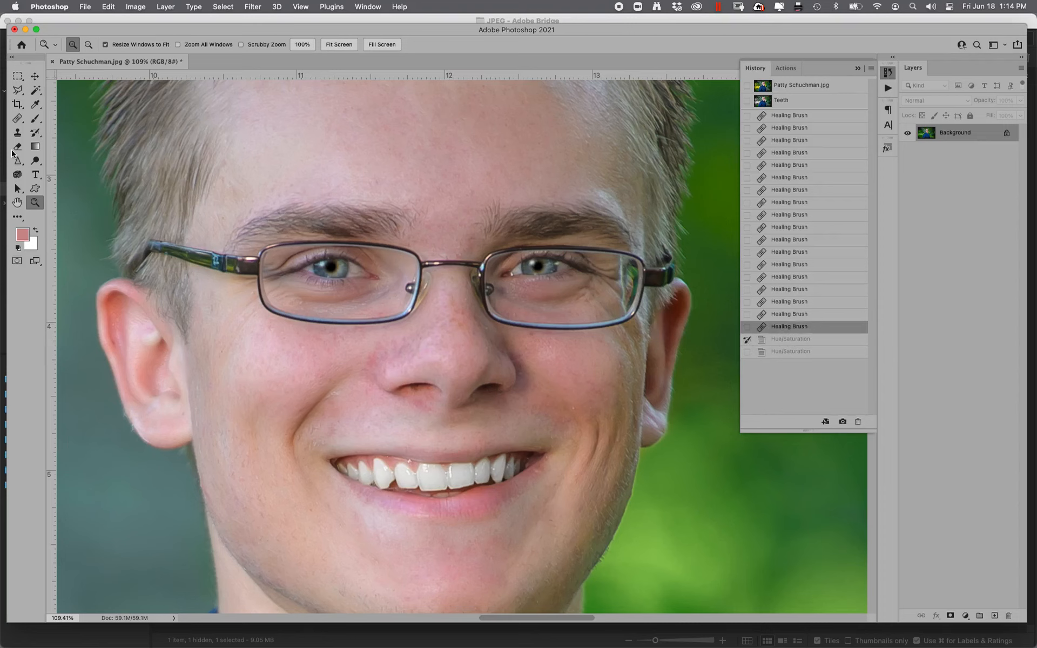
left_click(36, 132)
left_click_drag(215, 48, 183, 46)
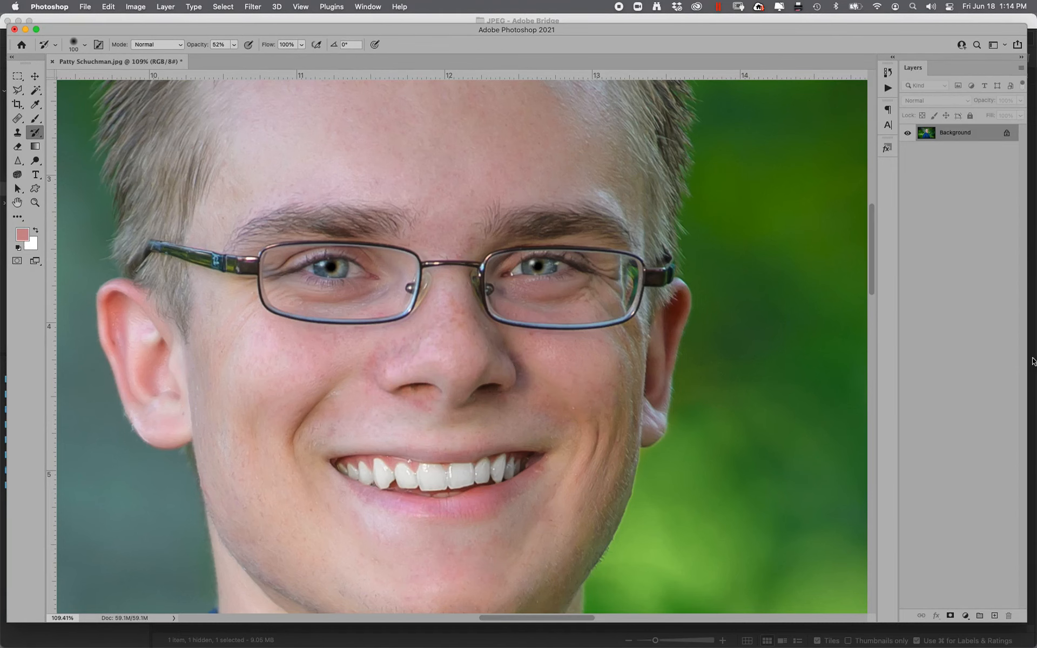
Step: Heal the small red spot just below the glasses on the photo's right cheek, using a smaller brush and nearby sampled skin
left_click(35, 203)
left_click_drag(497, 298, 616, 393)
key("super+minus")
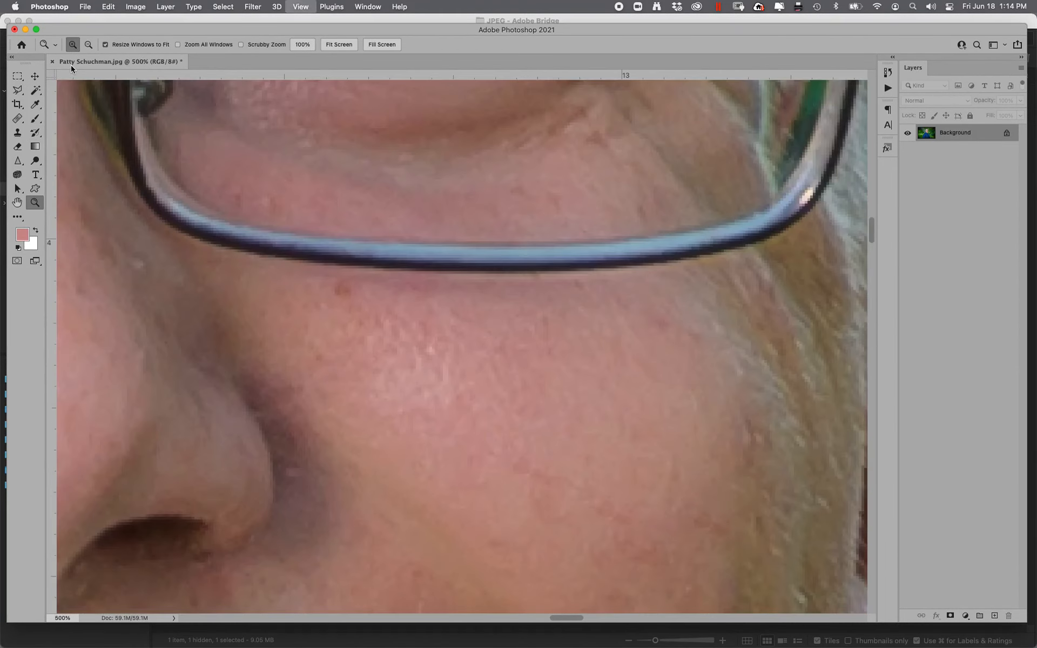
key("j")
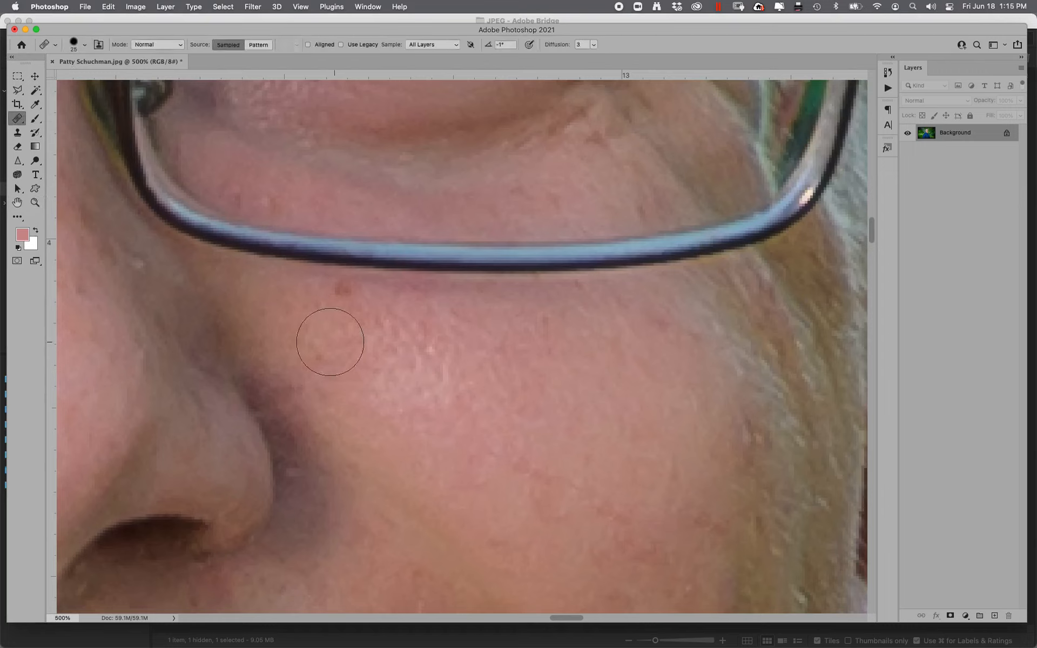
key("bracketleft")
key("bracketleft")
left_click(385, 362, "alt")
left_click(340, 291)
Step: Smooth the bag and creases under the eye on the photo's right with a size 35 Healing Brush and cheek skin
key("super+minus")
key("super+minus")
key("super+minus")
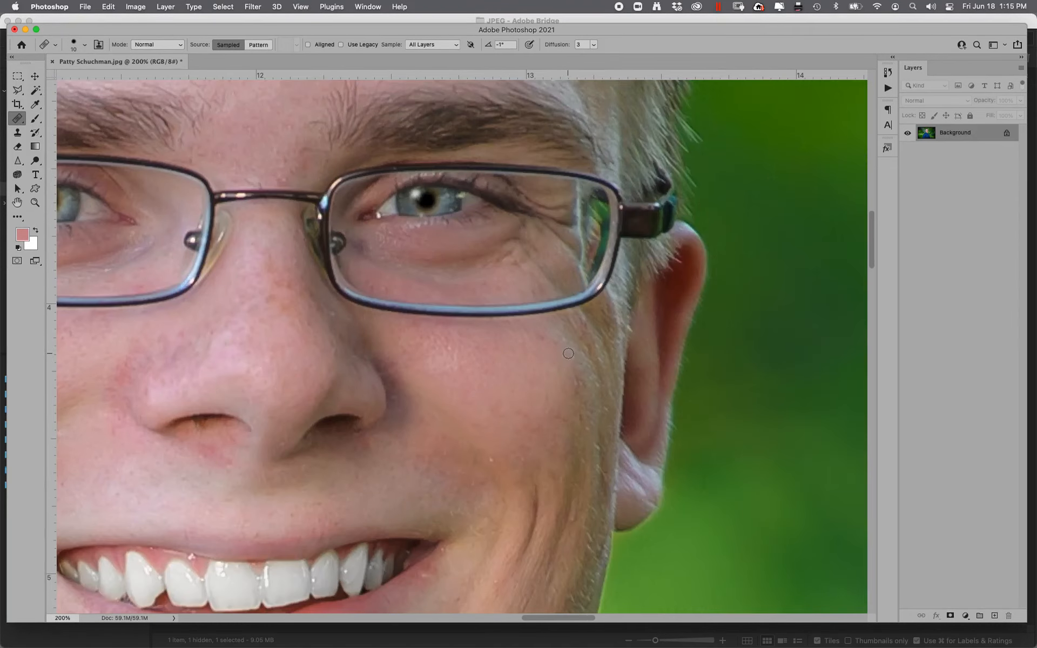
key("bracketright")
key("bracketright")
key("bracketright")
key("bracketright")
key("bracketright")
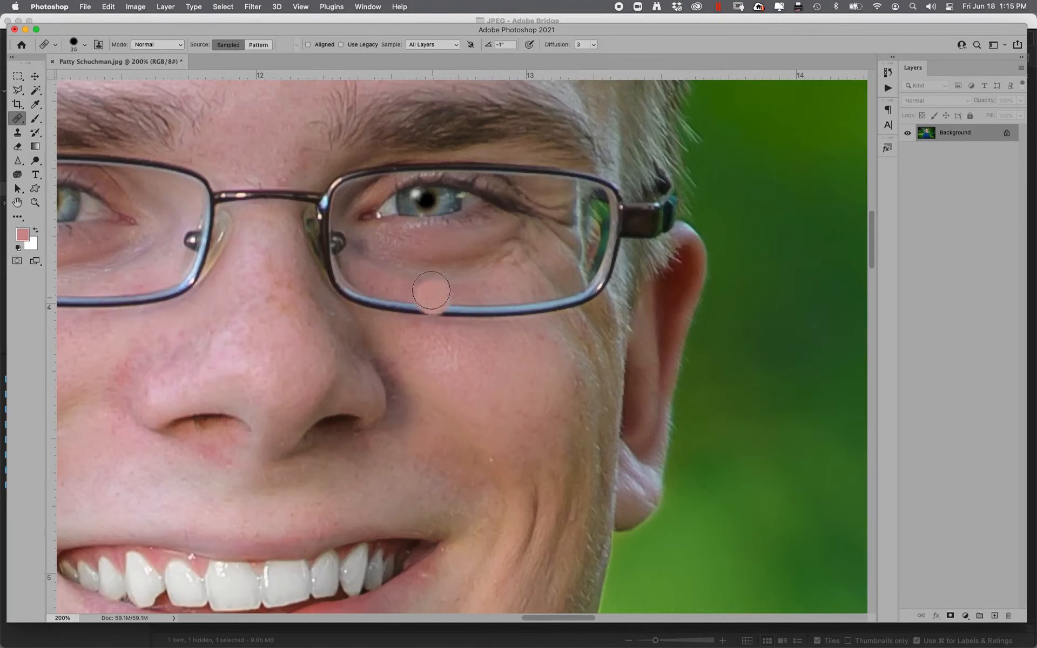
left_click(431, 368, "alt")
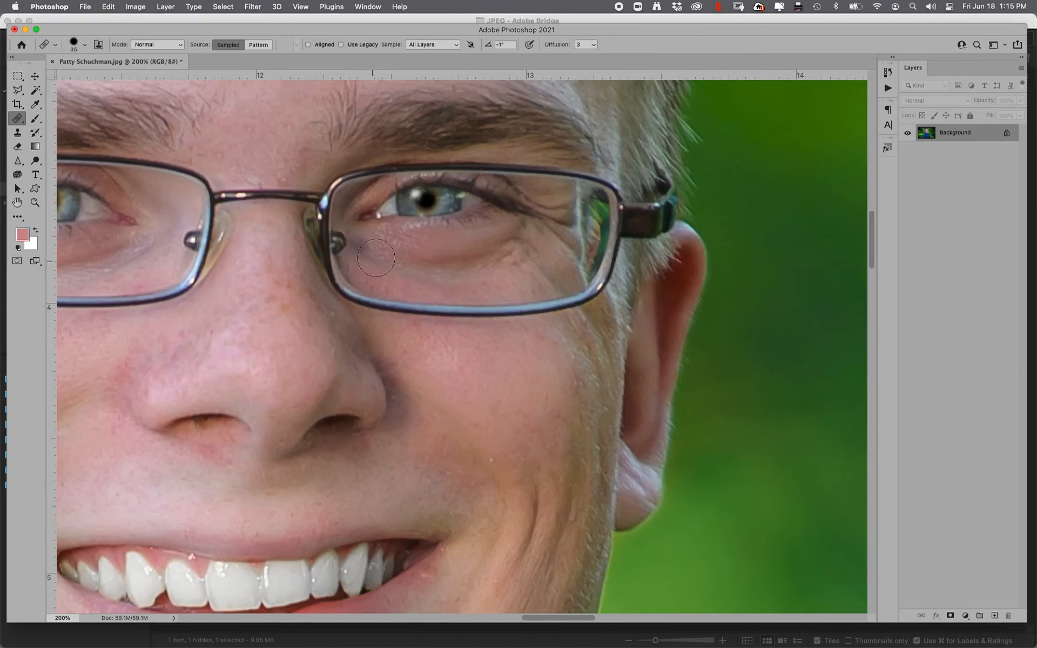
mouse_move(378, 258)
left_mouse_down()
mouse_move(474, 259)
mouse_move(522, 245)
mouse_move(496, 260)
mouse_move(409, 270)
mouse_move(500, 238)
left_mouse_up()
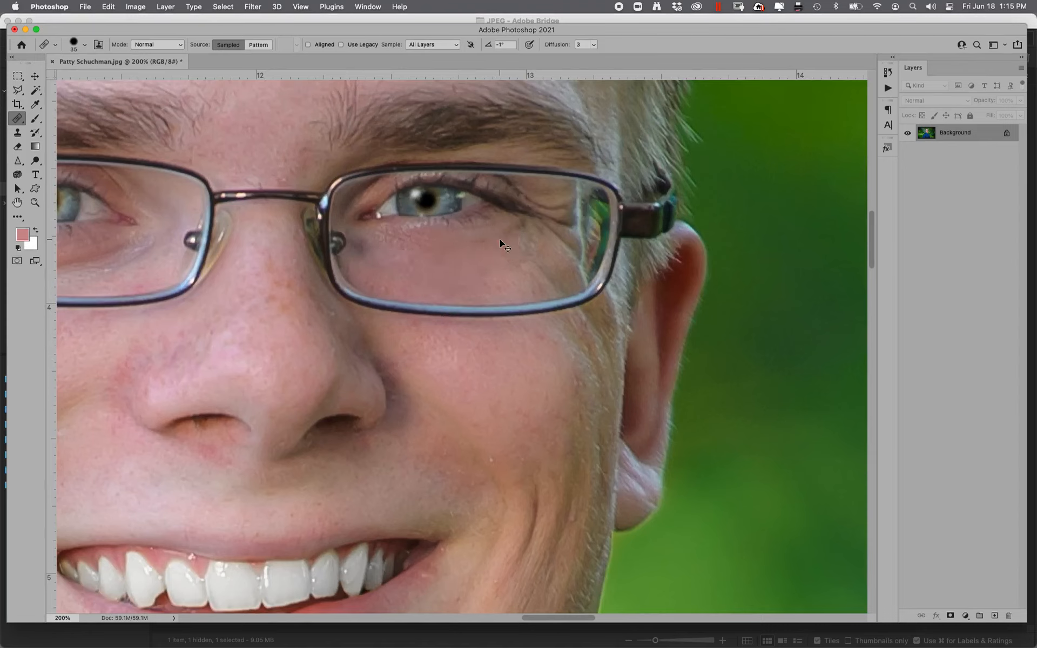
Step: Fade the healing stroke under the eye on the photo's right to 50% opacity
key("super+shift+f")
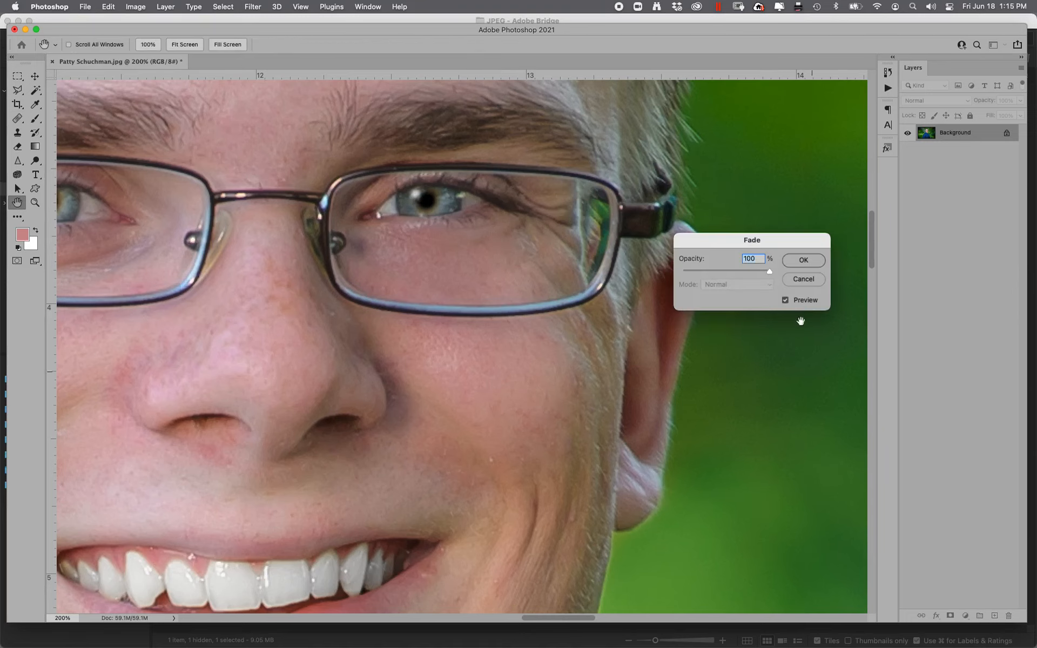
type("50")
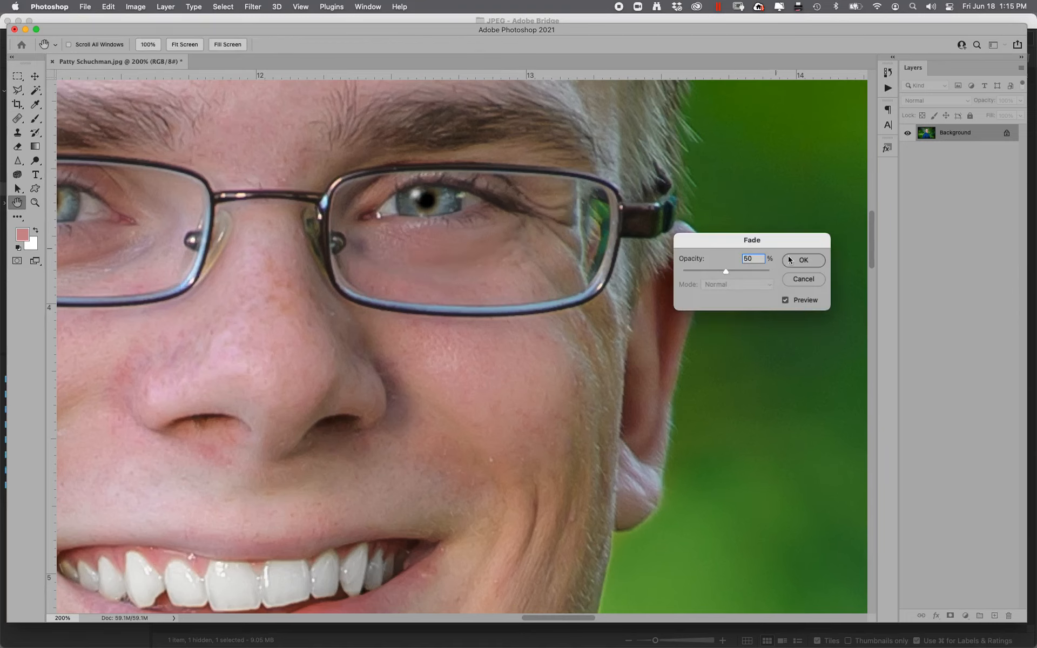
left_click(802, 265)
Step: Heal the creases under the eye on the photo's left with sampled cheek skin and fade the stroke to 50%
key("h")
left_click_drag(212, 327, 405, 359)
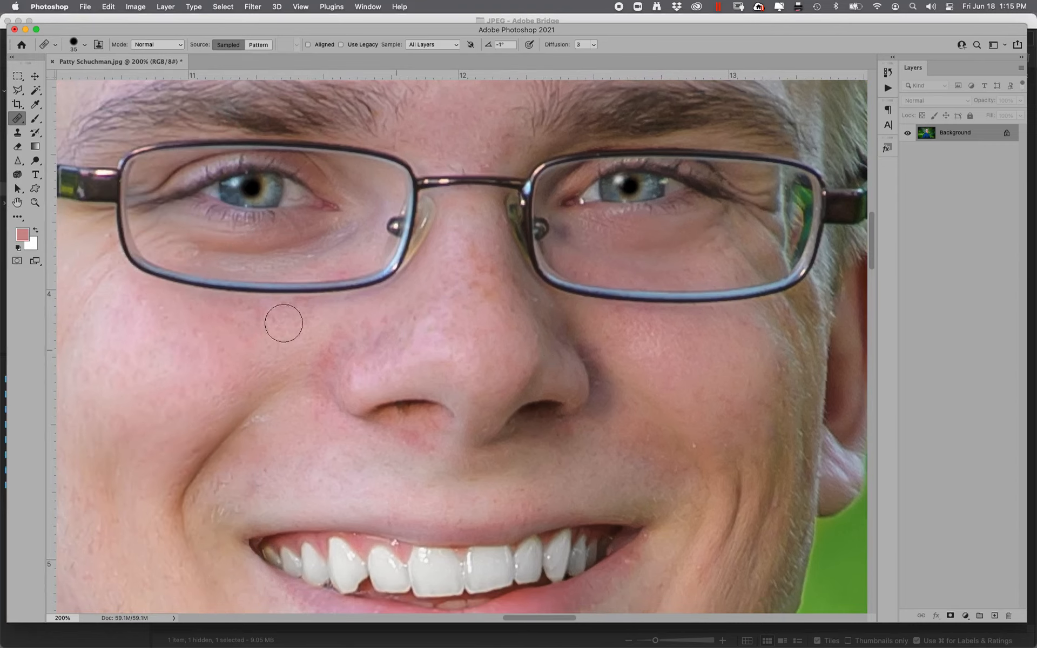
left_click(222, 339, "alt")
left_click(337, 238)
mouse_move(337, 238)
left_mouse_down()
mouse_move(255, 248)
mouse_move(174, 241)
mouse_move(302, 246)
mouse_move(263, 247)
left_mouse_up()
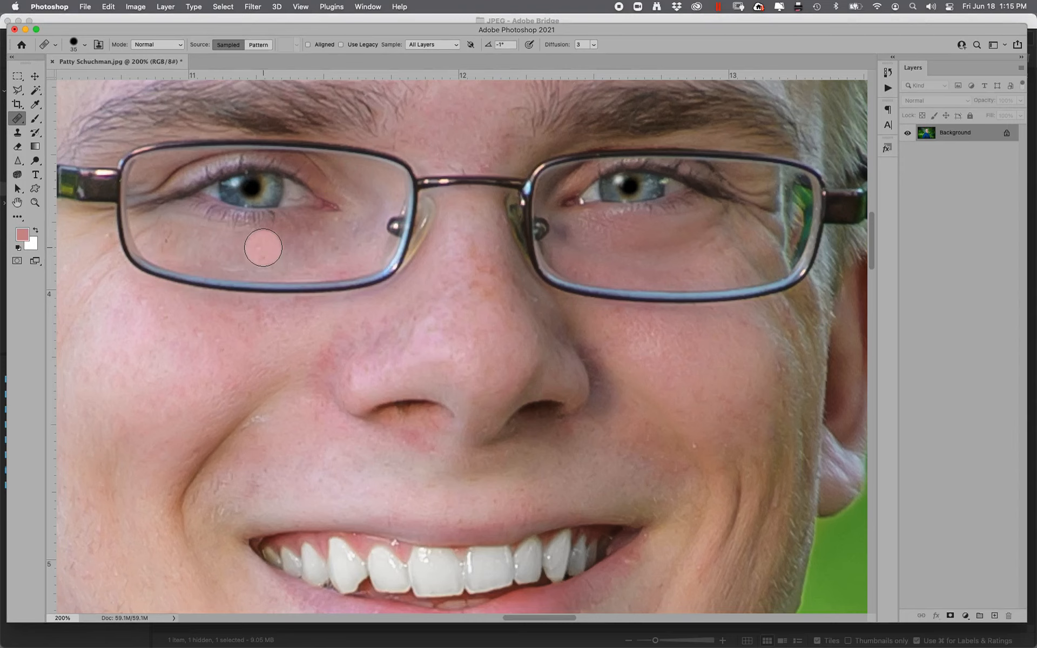
key("super+shift+f")
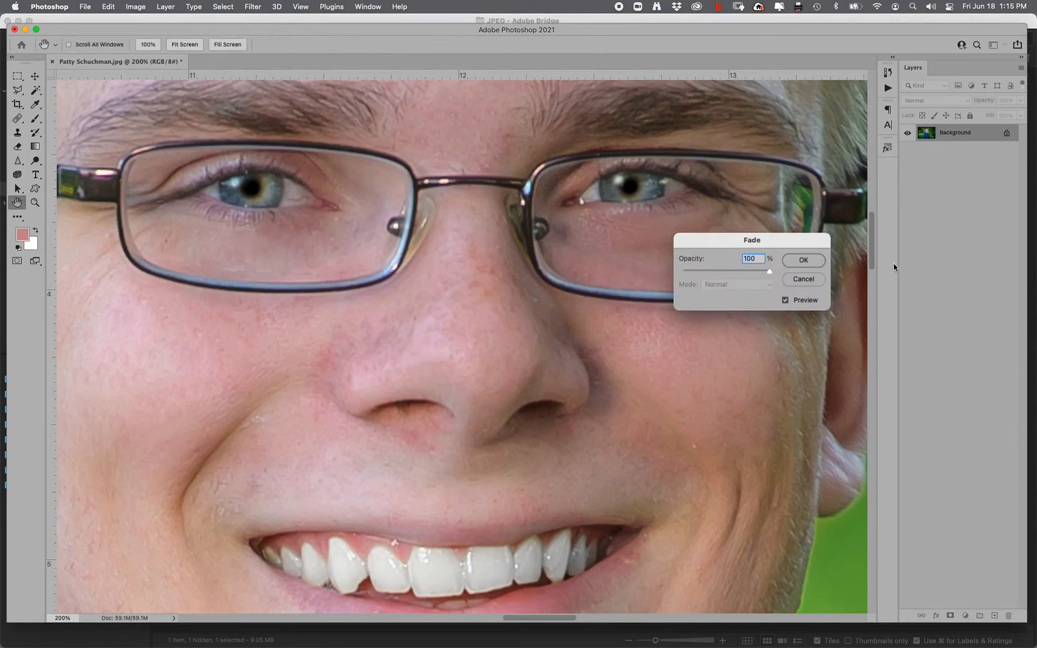
type("50")
key("Return")
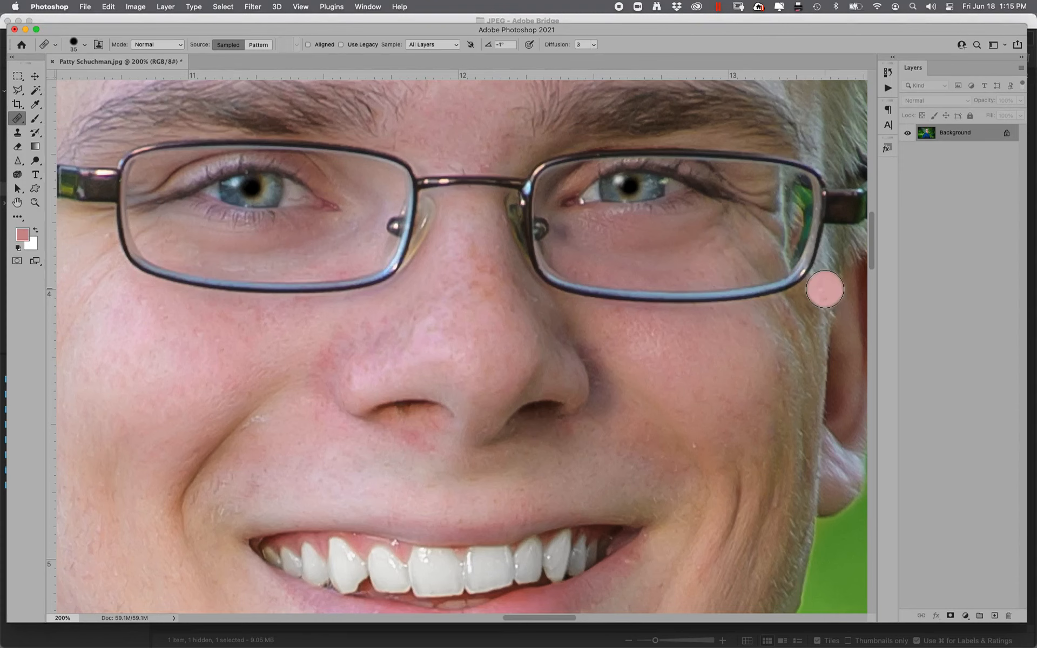
Step: Extend the Portraiture skin mask by adding skin tone samples from the forehead
key("super+minus")
key("super+minus")
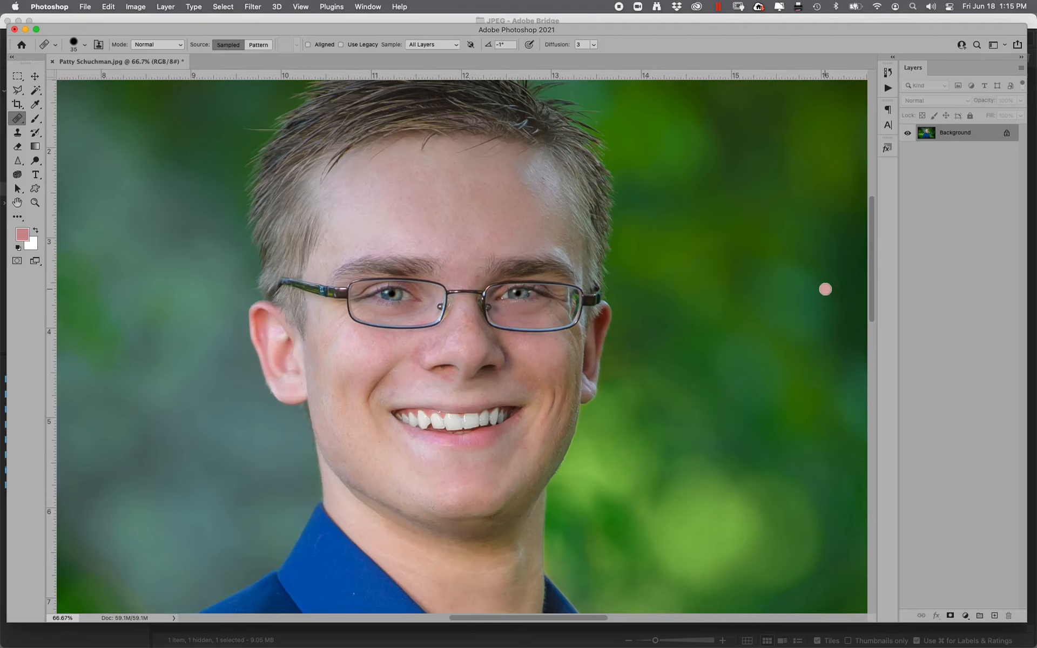
key("super+minus")
key("super+minus")
key("super+minus")
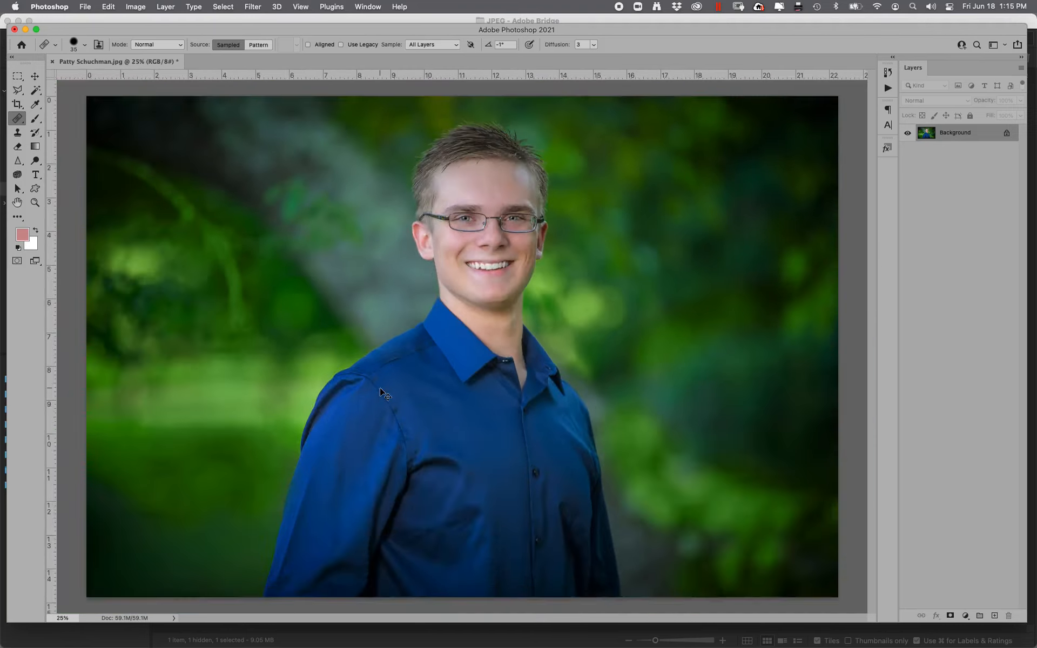
key("super+minus")
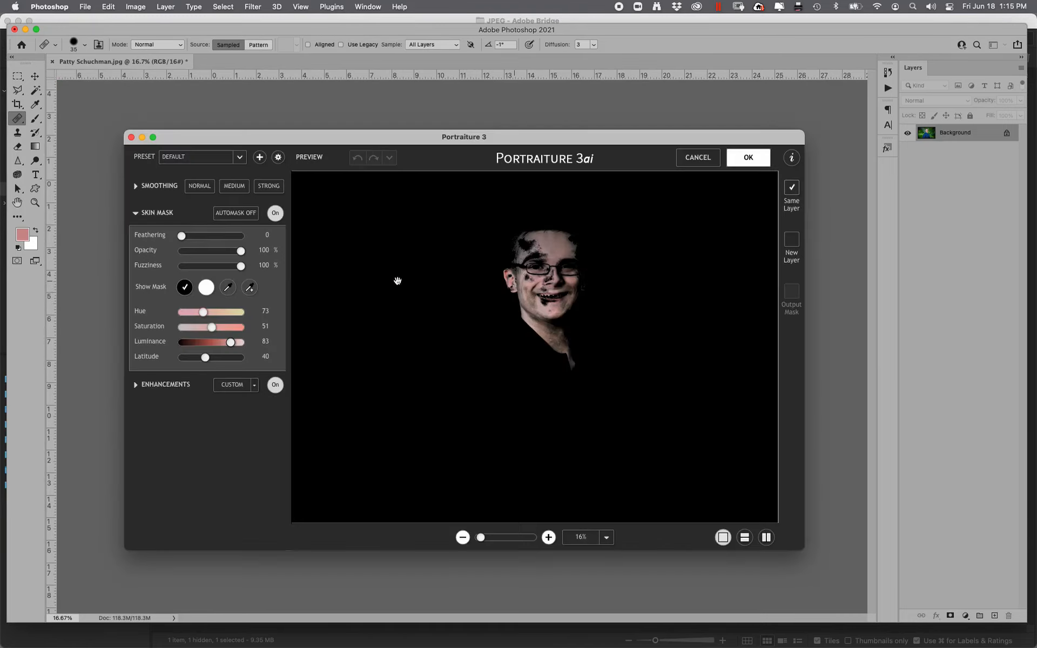
left_click(249, 287)
left_click(554, 247)
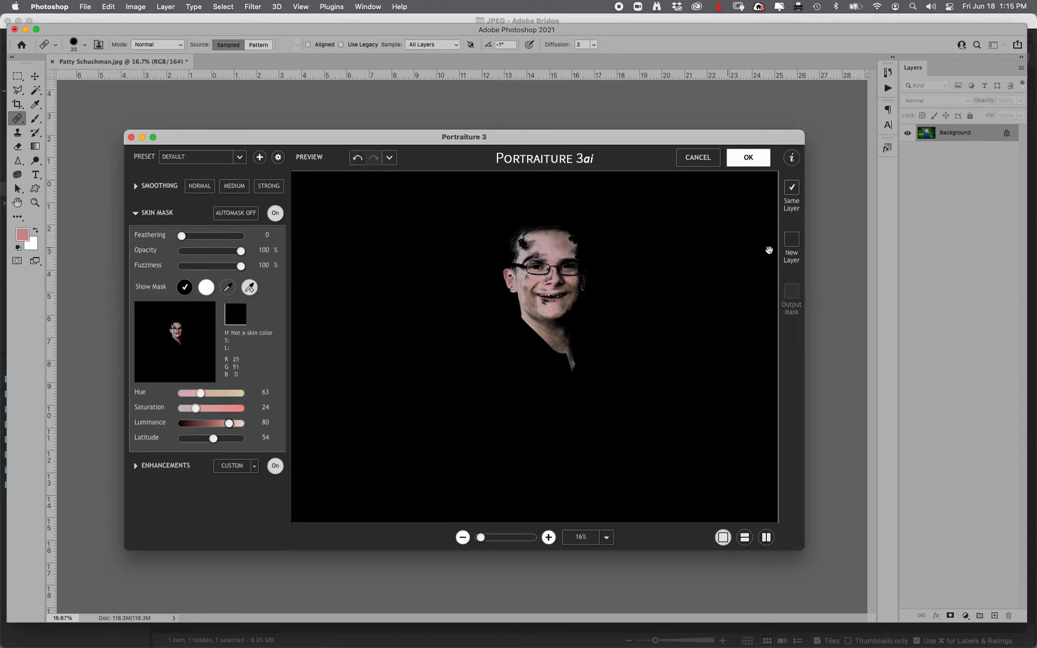
left_click(549, 245)
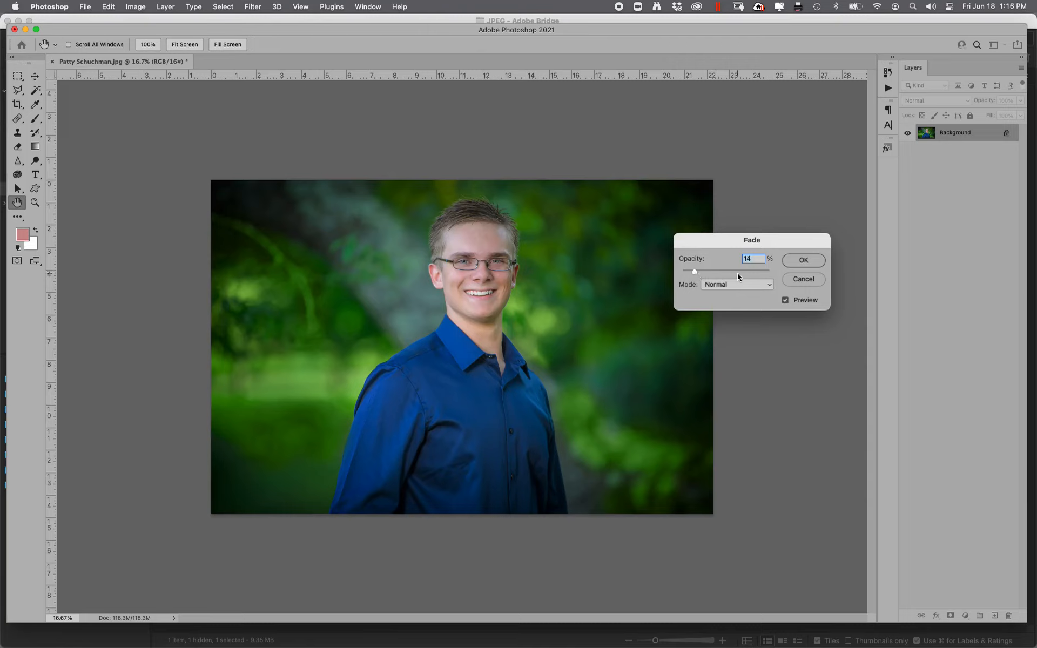
Step: Fade the applied retouching effects on the whole portrait, using 14% opacity in Normal mode
left_click(799, 261)
left_click_drag(696, 274, 697, 272)
left_click(803, 260)
Step: Increase the portrait's contrast with Levels, setting the black input level to 5 and the white input level to 243
key("super+l")
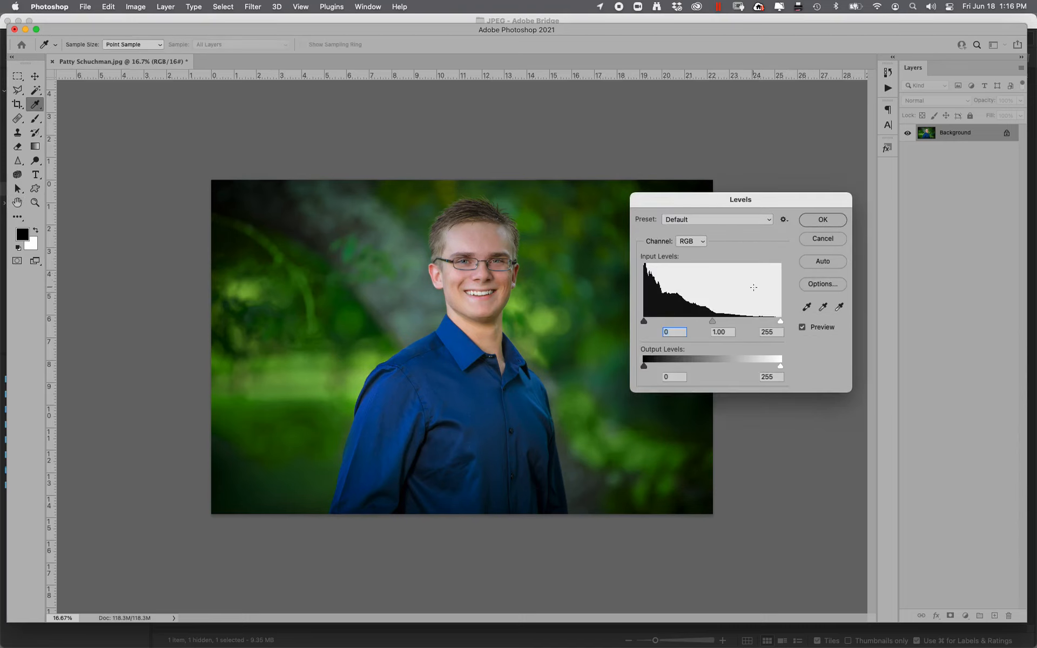
left_click_drag(645, 323, 646, 322)
left_click_drag(779, 323, 774, 322)
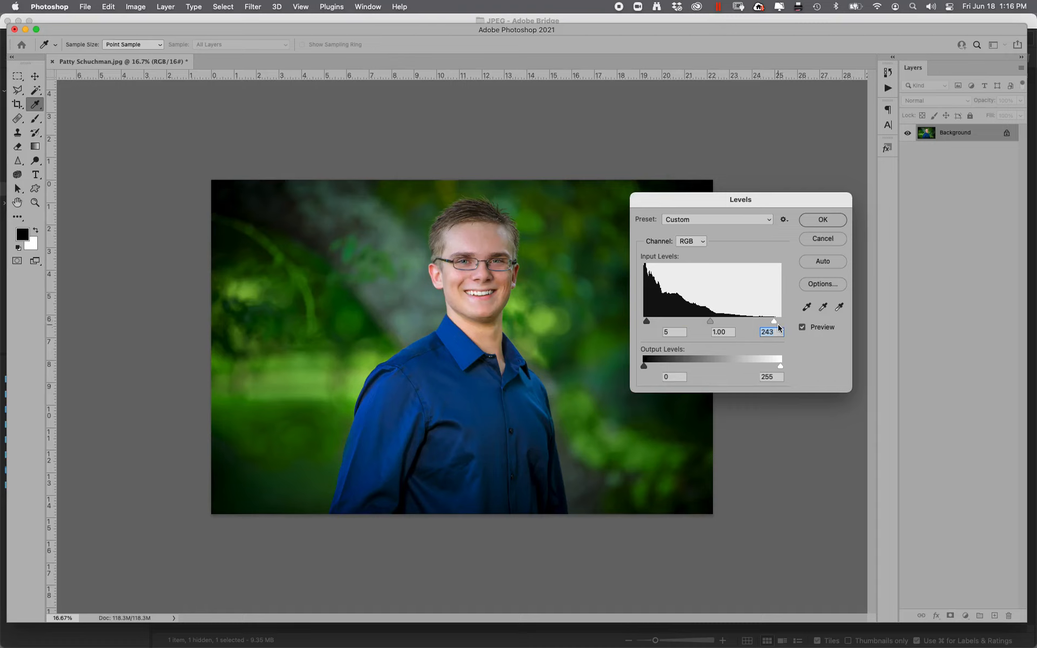
left_click(822, 219)
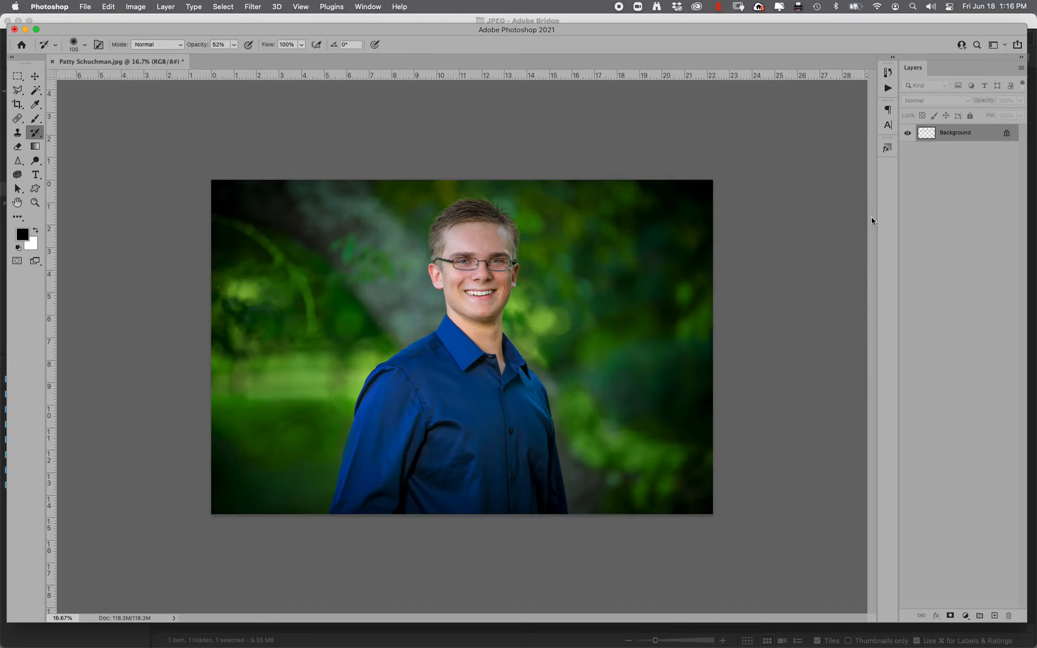